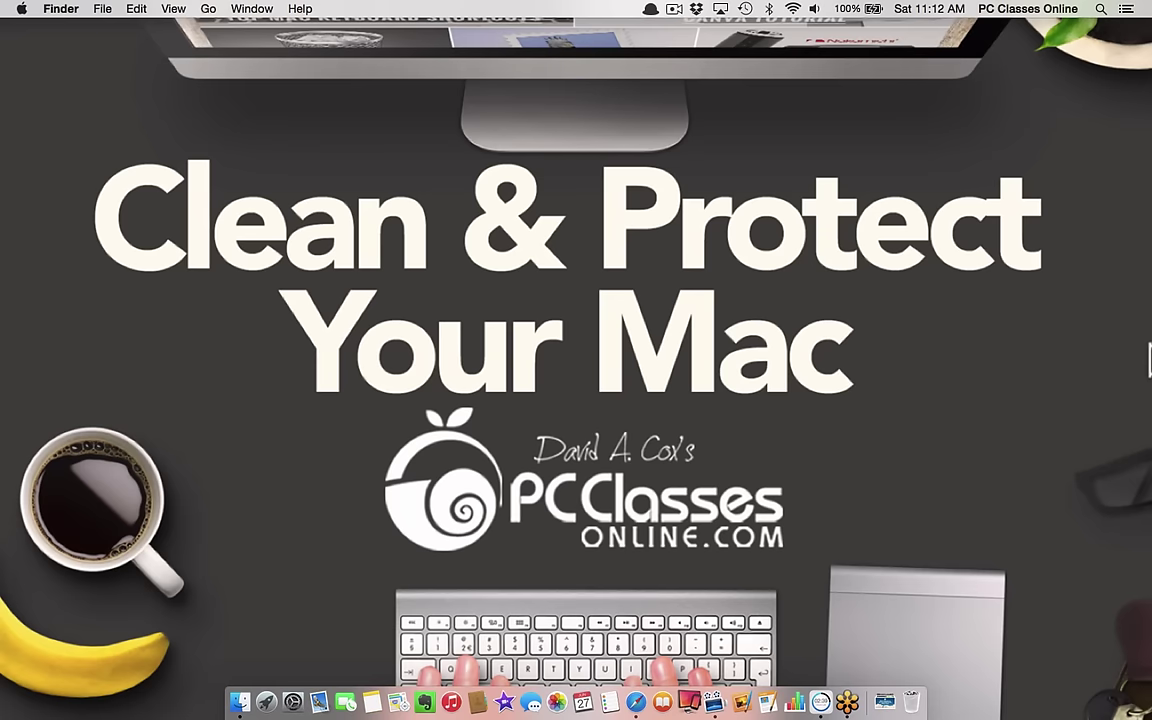
# Switch to Safari, download AdwareMedic version 2.2.6 from its website, and open the downloaded AdwareMedic.dmg
pyautogui.hotkey('ctrl', 'Right')
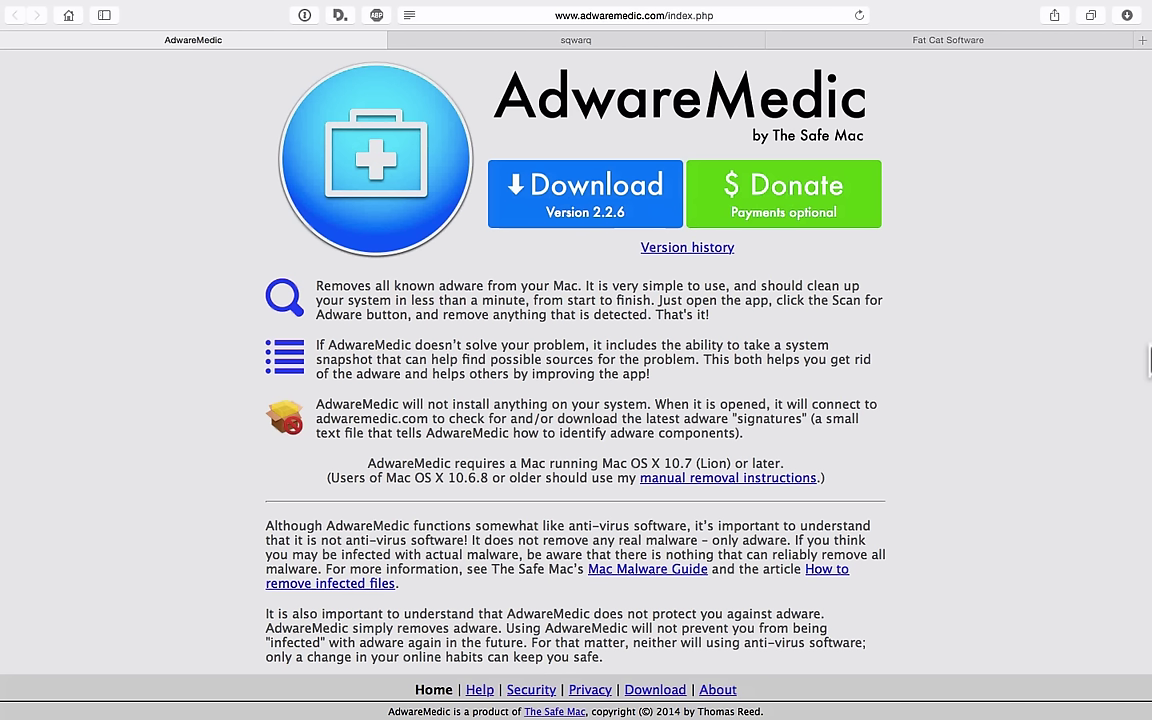
pyautogui.click(576, 172)
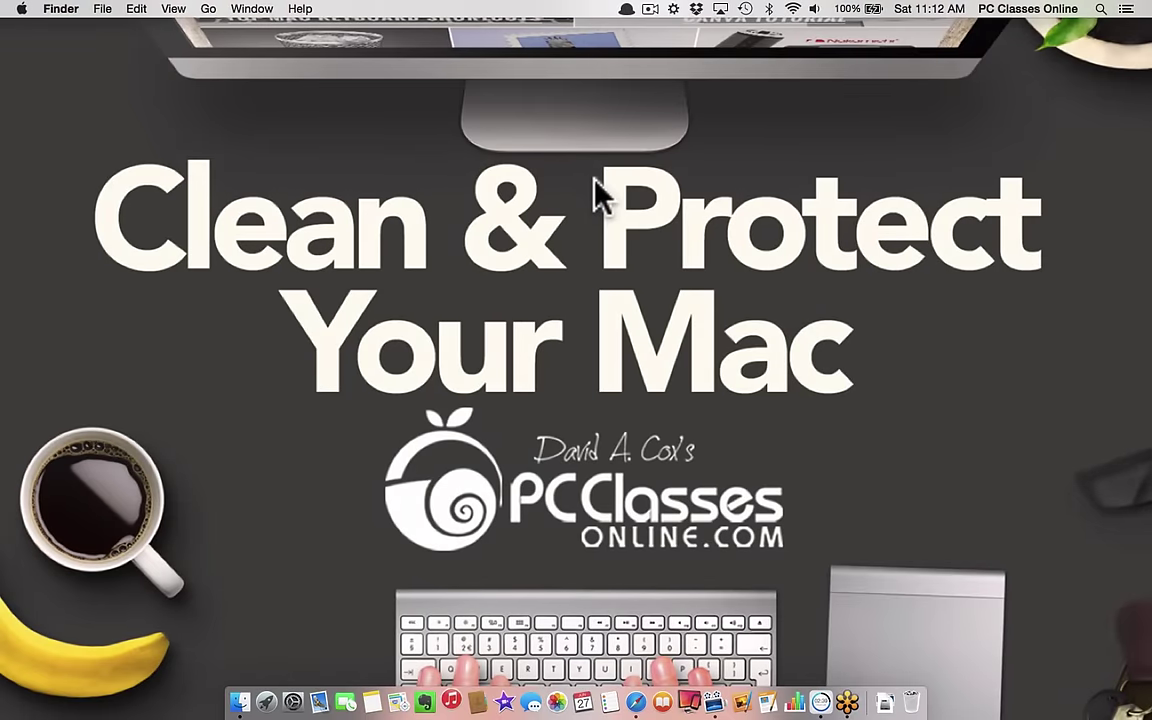
pyautogui.click(883, 700)
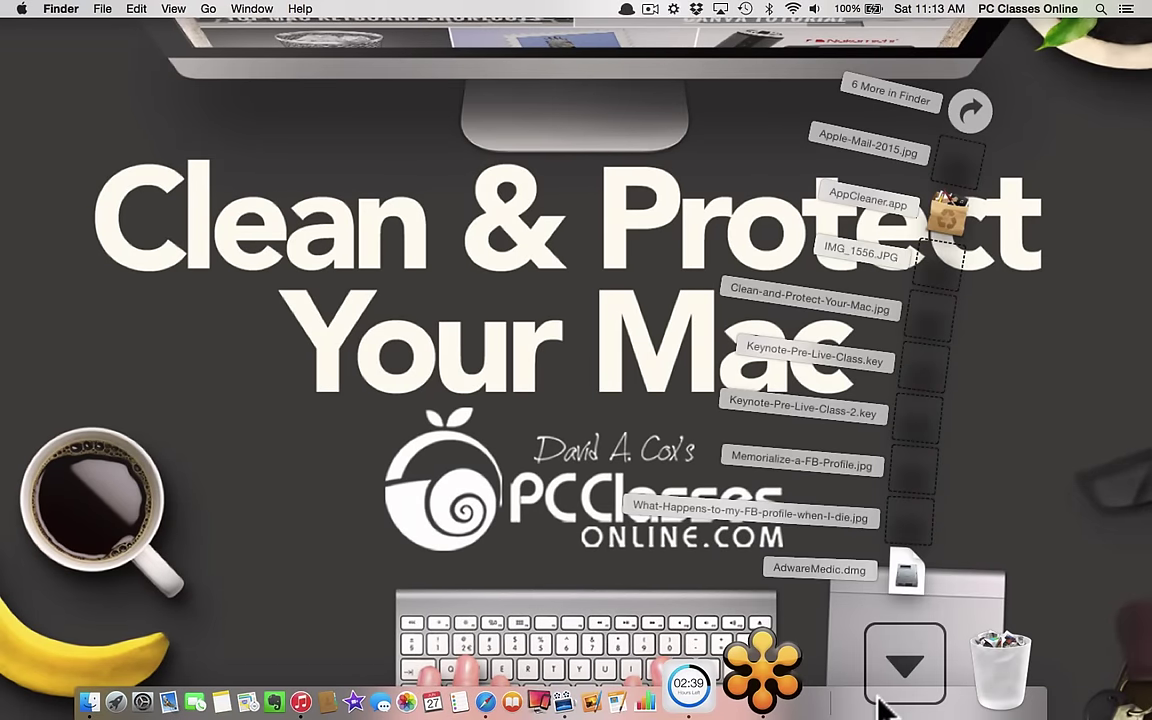
pyautogui.click(922, 574)
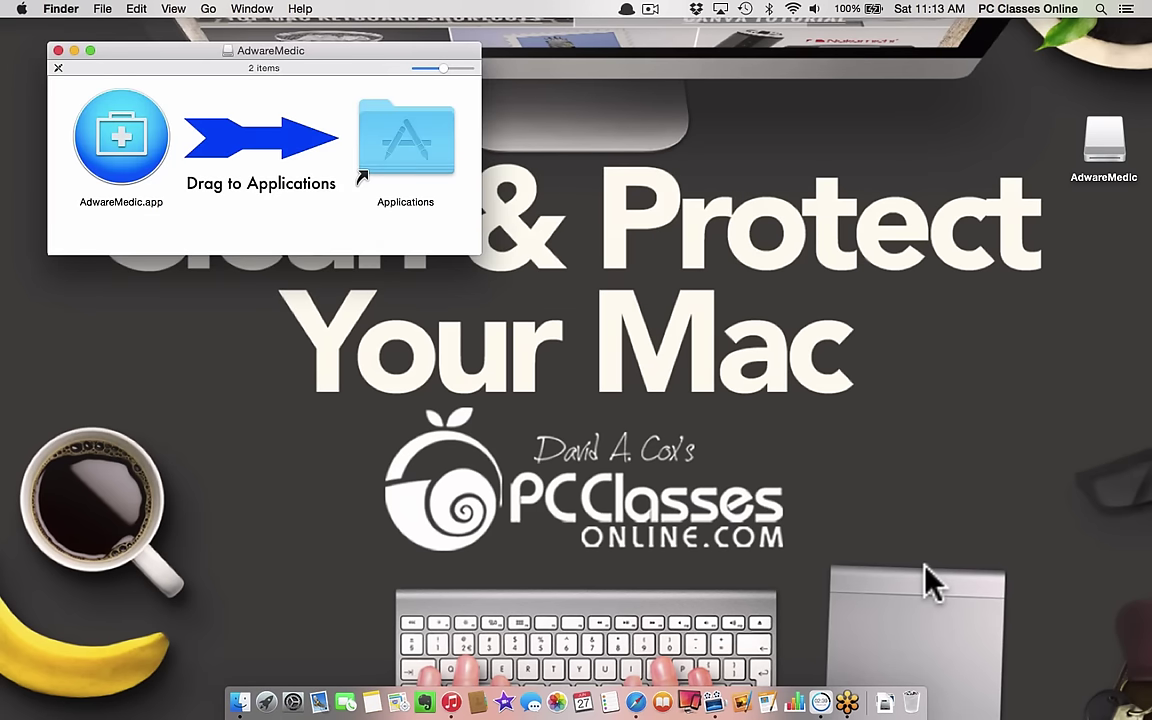
# Close the AdwareMedic disk image window without copying AdwareMedic.app to Applications
pyautogui.click(110, 140)
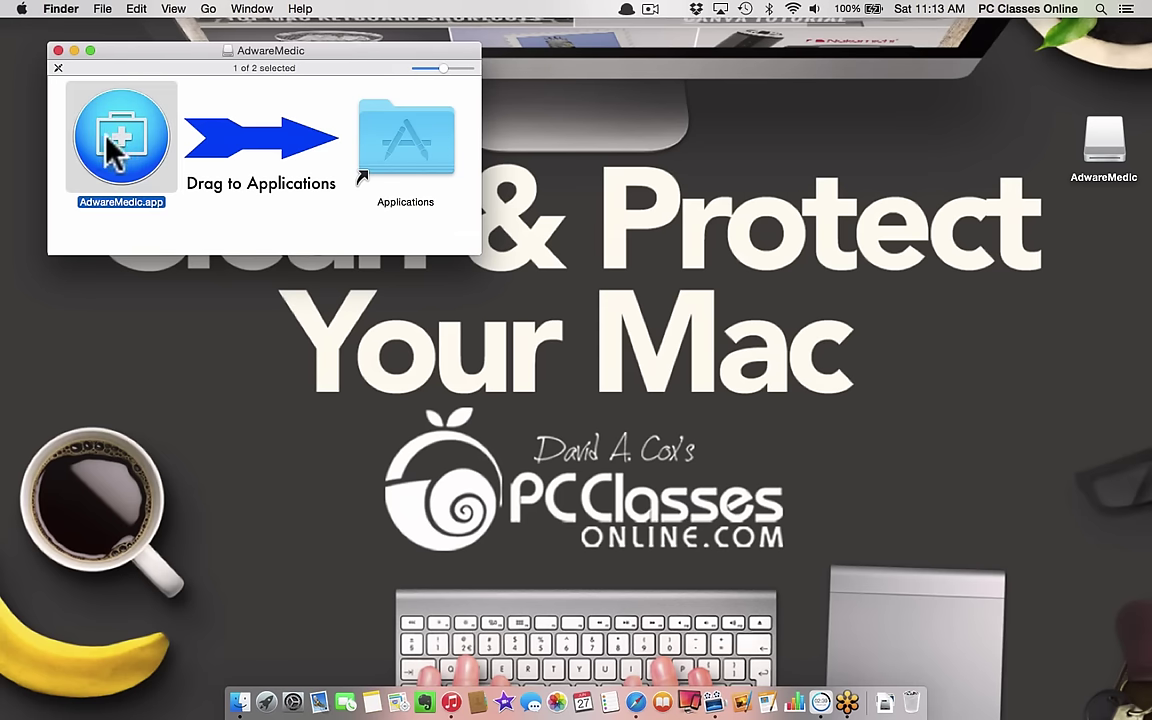
pyautogui.moveTo(108, 140); pyautogui.dragTo(75, 148)
pyautogui.click(57, 48)
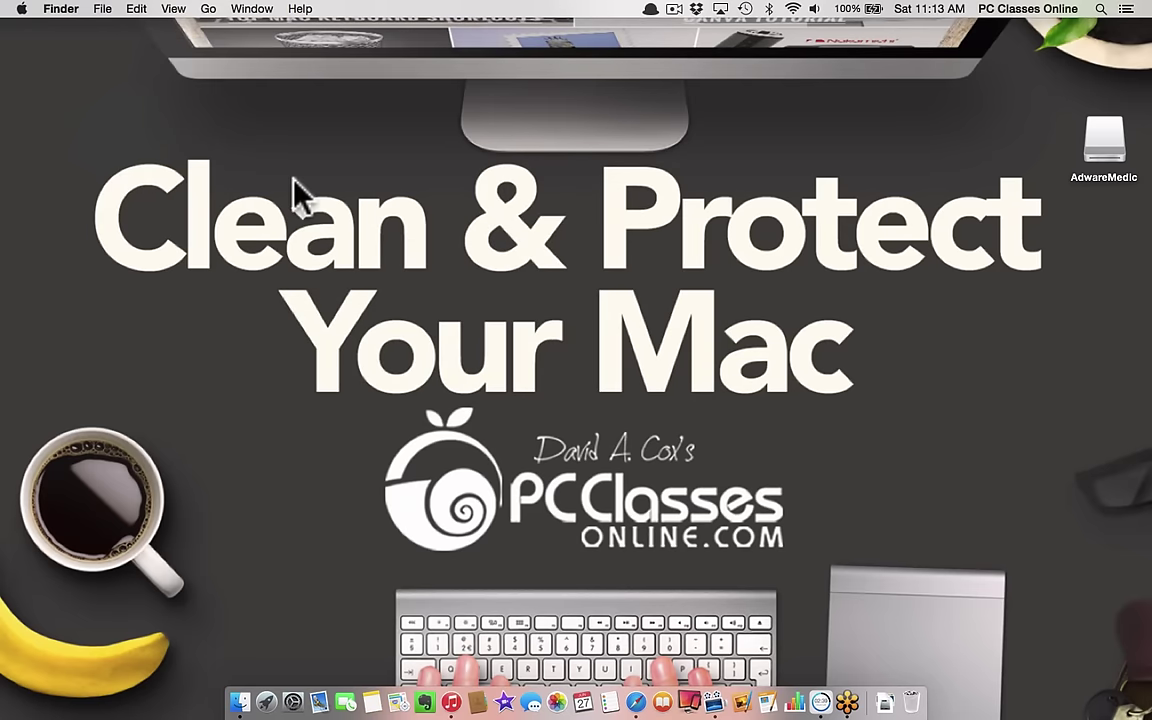
# Launch the installed AdwareMedic and postpone its software update
pyautogui.press('F4')
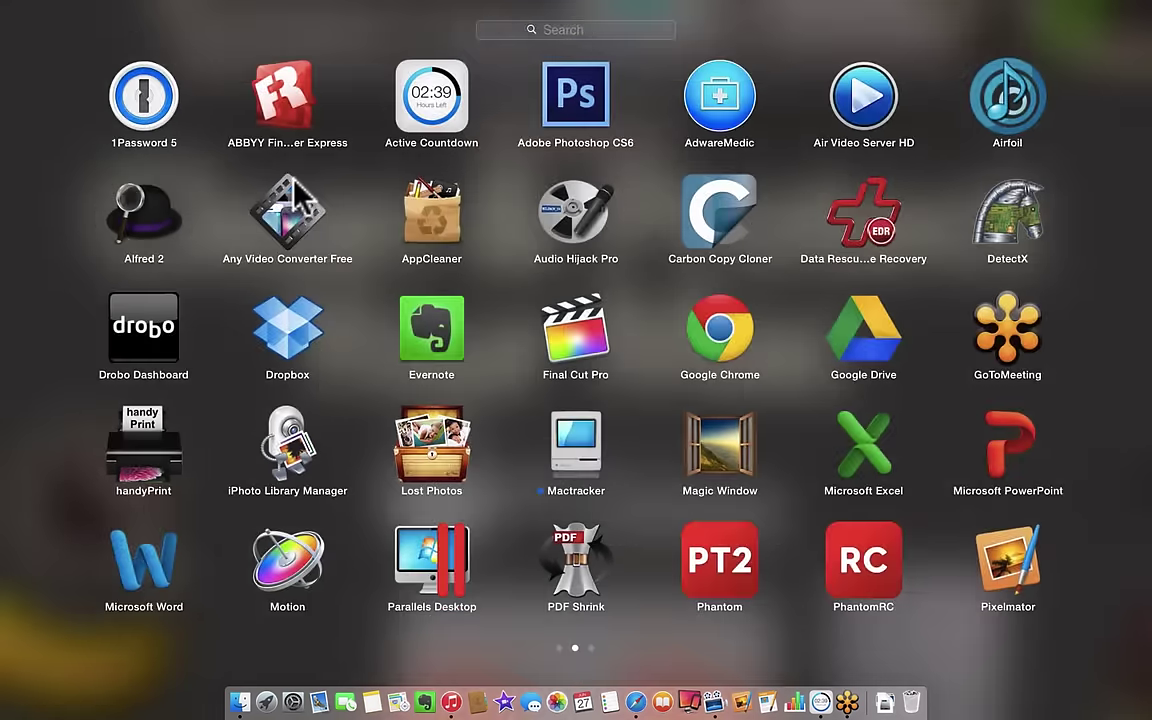
pyautogui.write('ad')
pyautogui.press('Right')
pyautogui.press('Return')
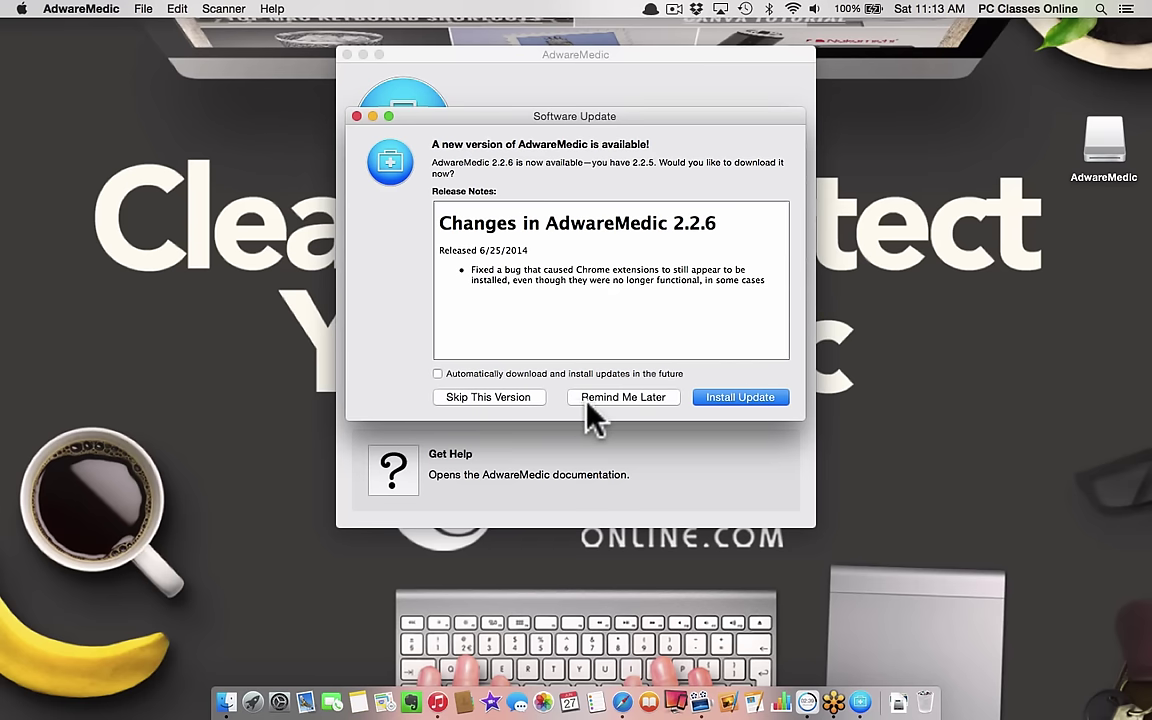
pyautogui.click(588, 402)
# Scan the system for adware with AdwareMedic and dismiss the scan result
pyautogui.moveTo(460, 50); pyautogui.dragTo(485, 55)
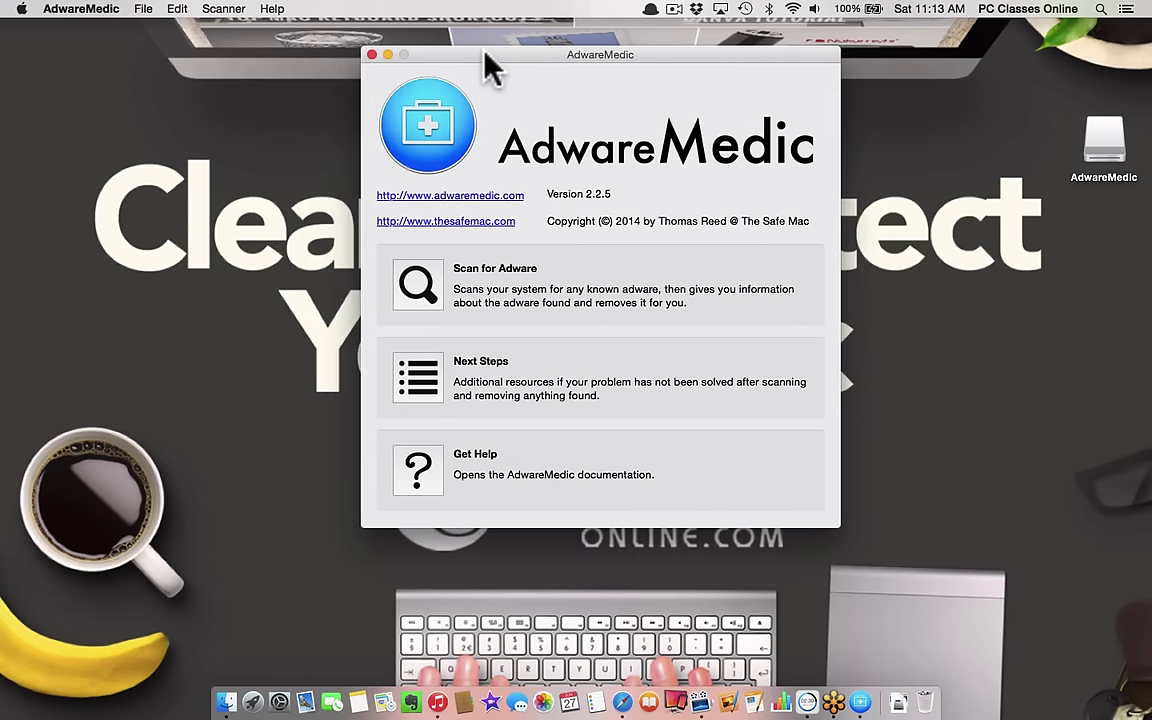
pyautogui.click(406, 285)
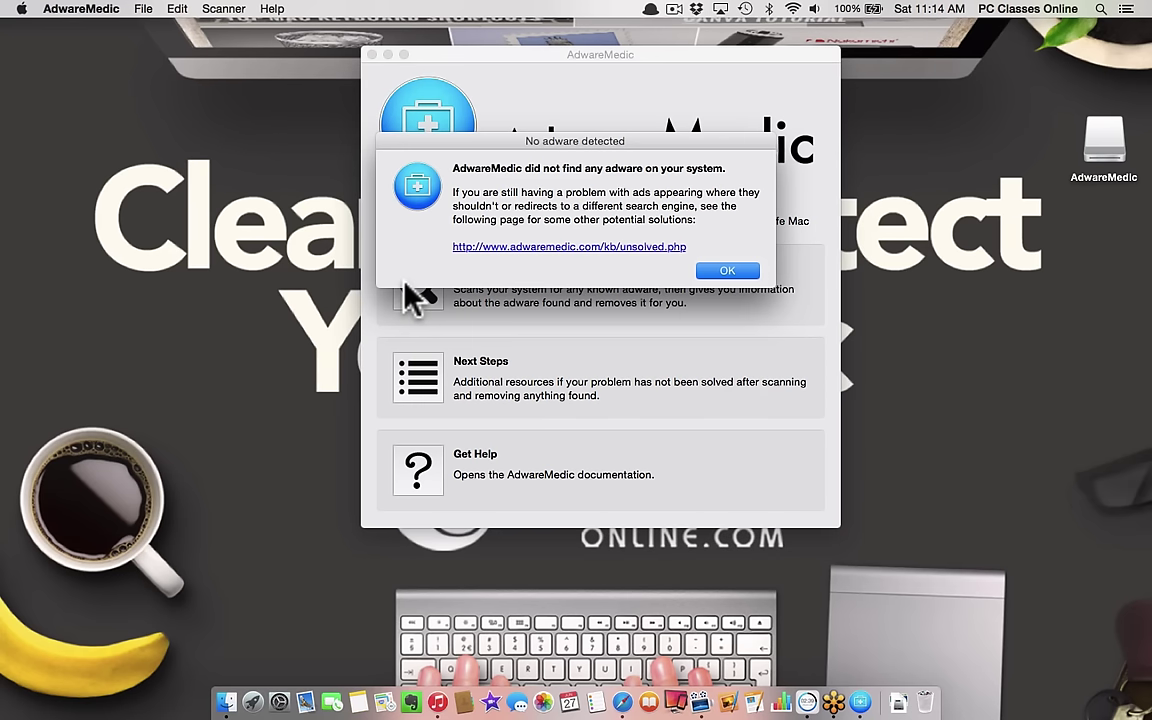
pyautogui.press('Return')
# Close AdwareMedic and eject its disk image from the desktop
pyautogui.click(371, 54)
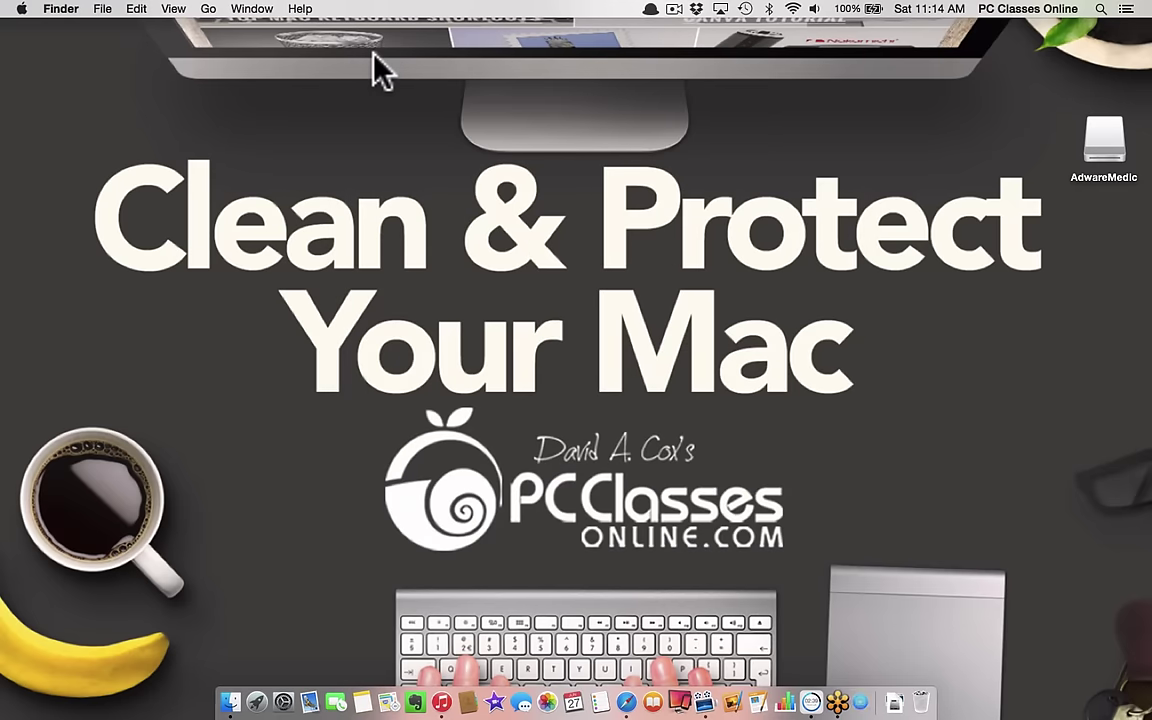
pyautogui.click(1108, 143)
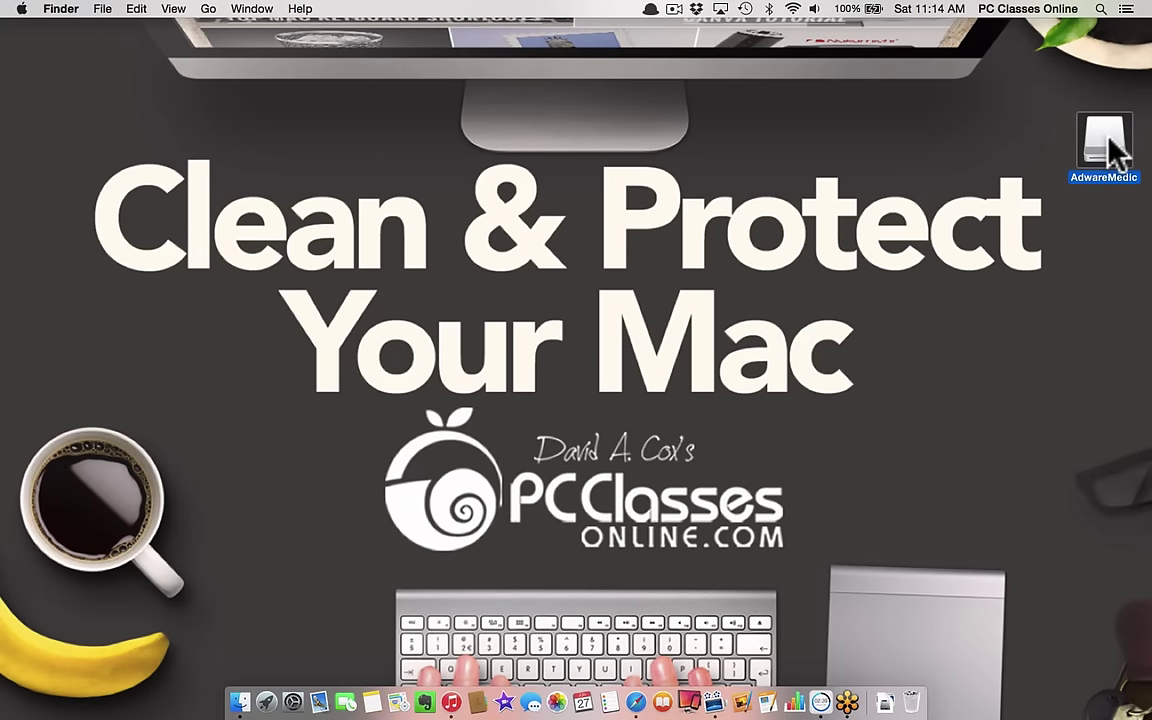
pyautogui.press('super+e')
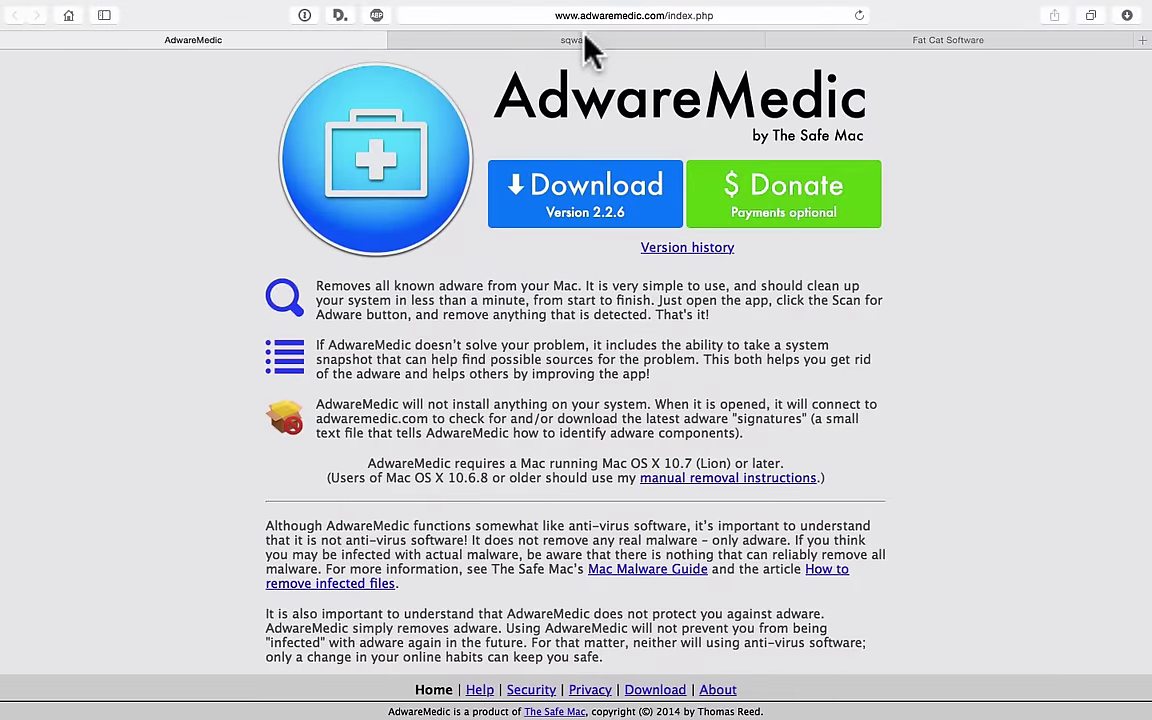
# In Safari, find DetectX in the Sqwarq list of Mac software and open its page
pyautogui.click(590, 40)
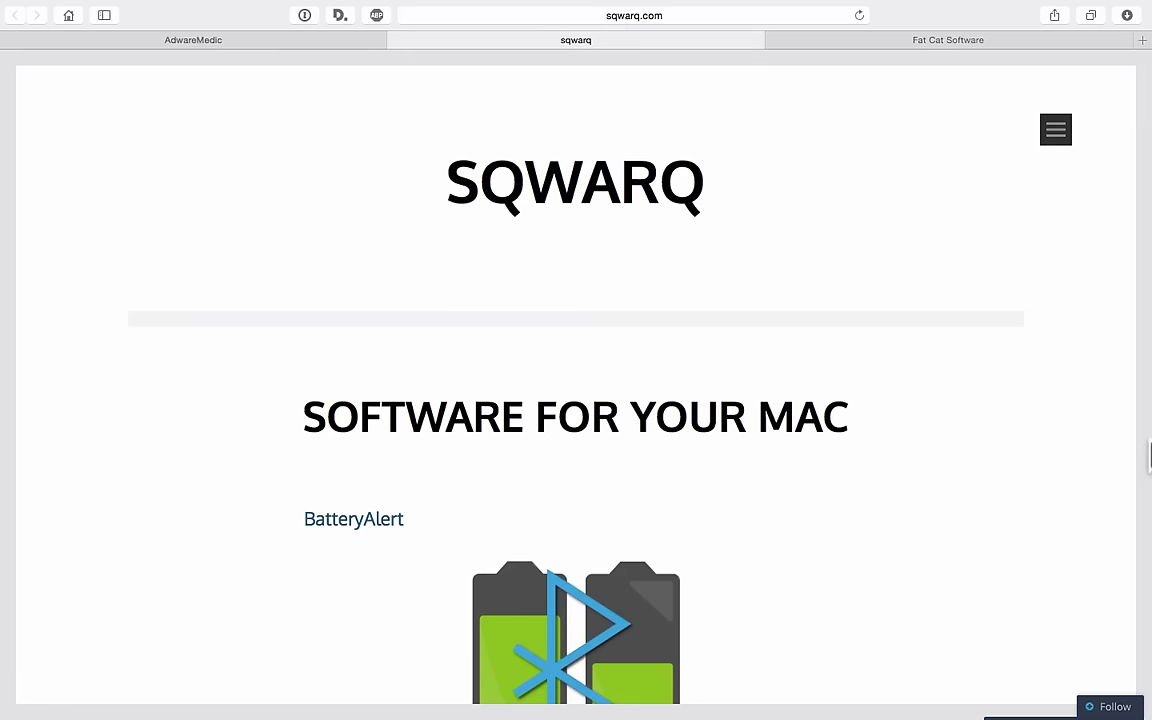
pyautogui.scroll(1, 961, 527)
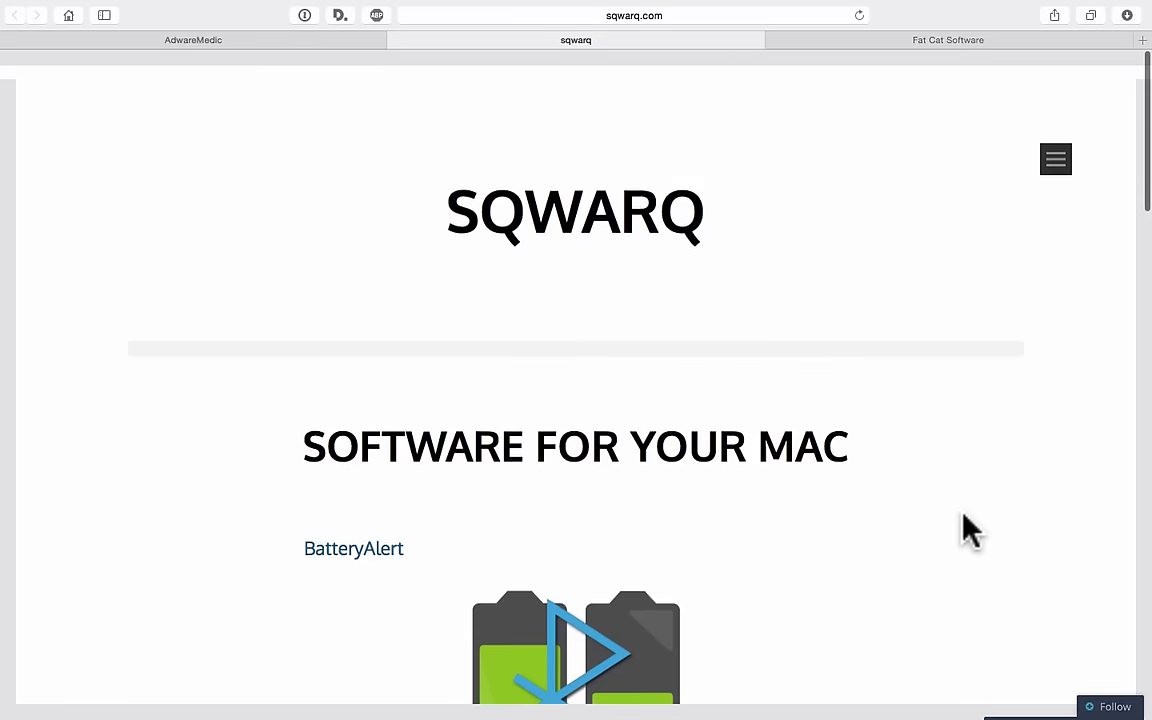
pyautogui.scroll(-1, 966, 530)
pyautogui.scroll(-1, 968, 530)
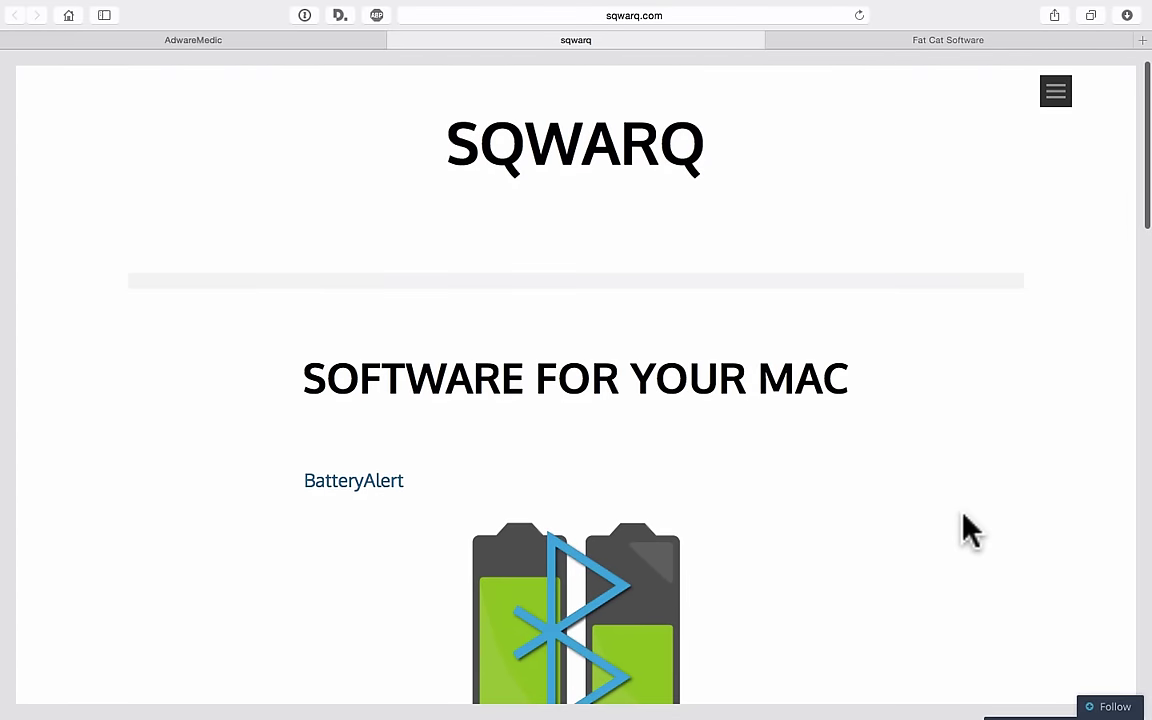
pyautogui.scroll(2, 968, 530)
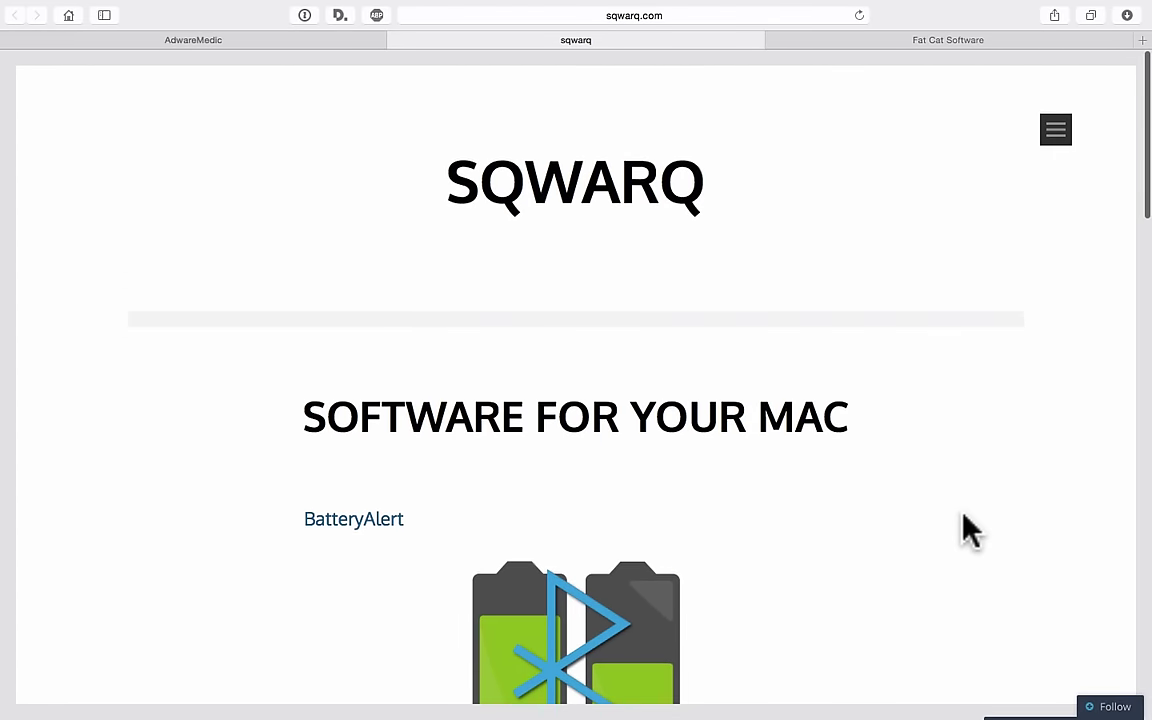
pyautogui.scroll(-10, 968, 530)
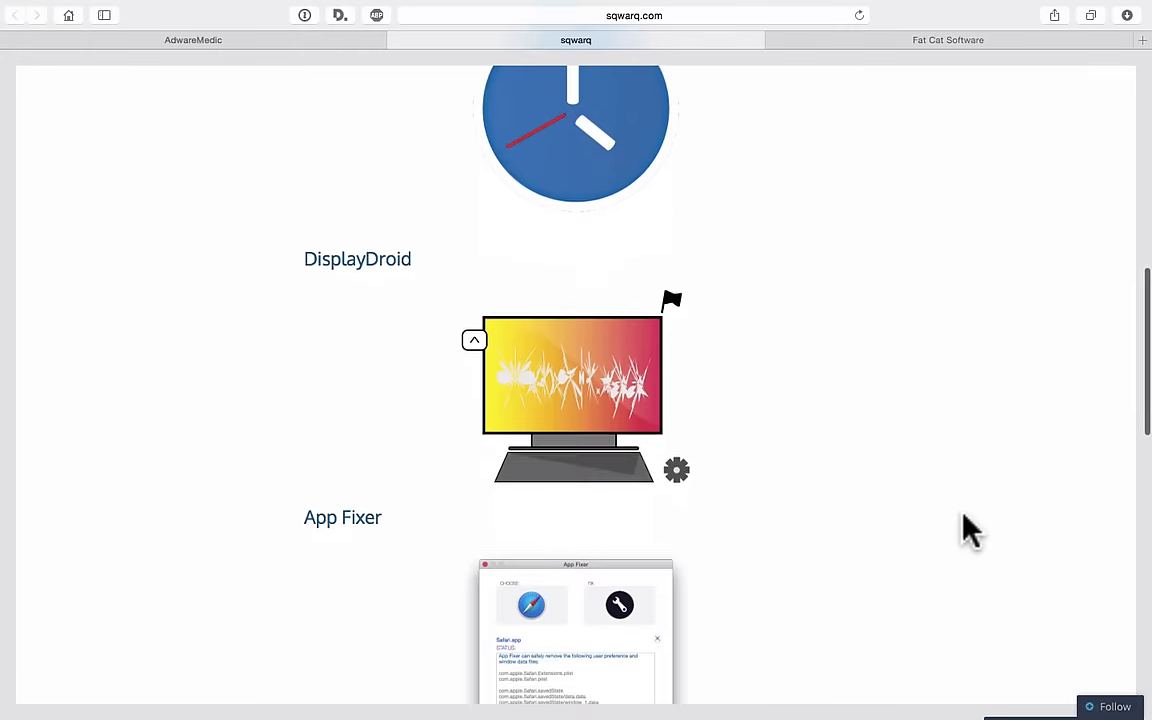
pyautogui.scroll(3, 968, 530)
pyautogui.scroll(-10, 968, 530)
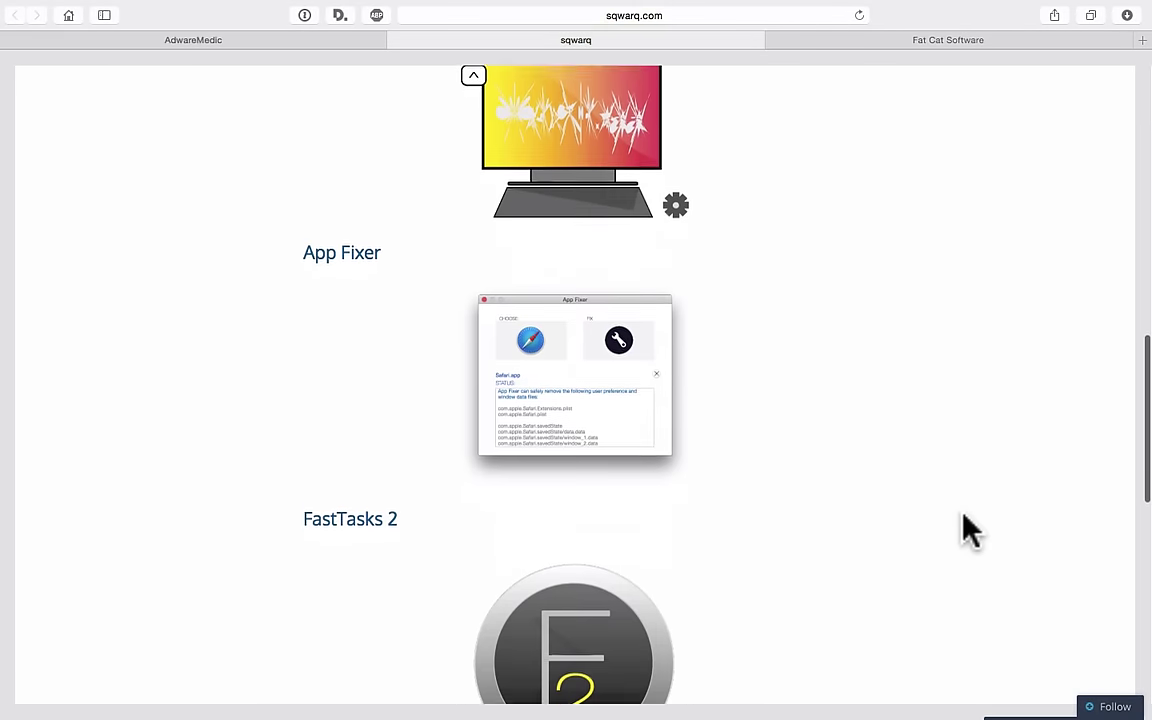
pyautogui.scroll(-2, 968, 530)
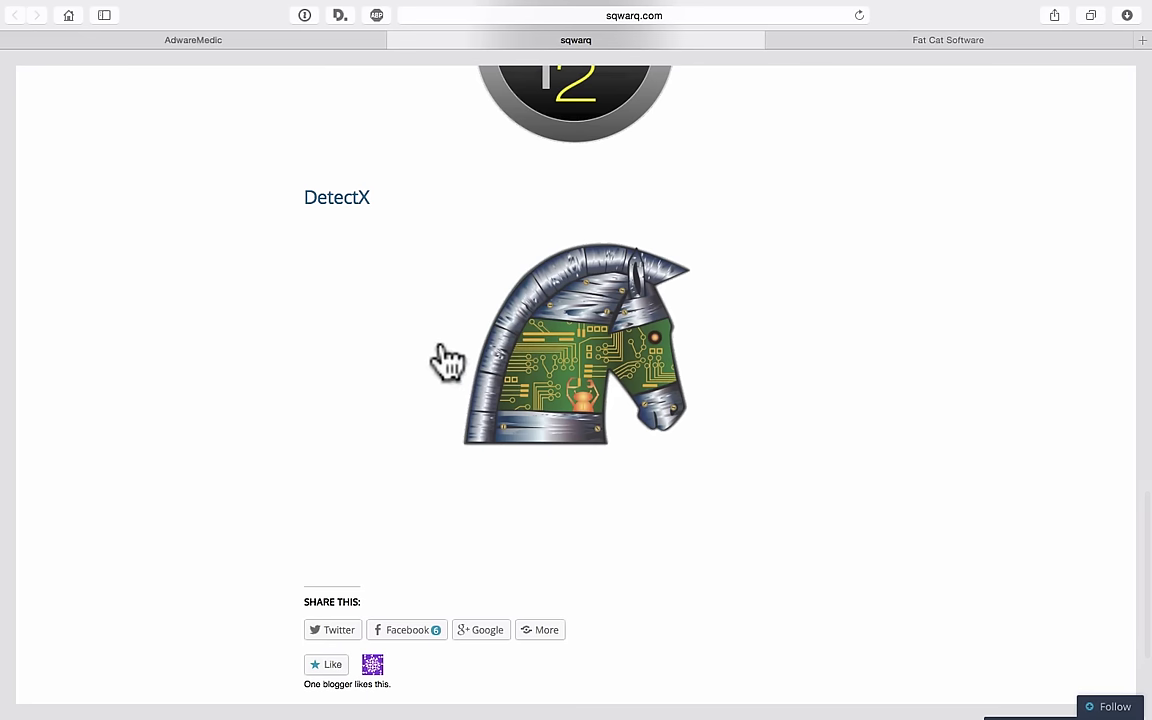
pyautogui.click(606, 380)
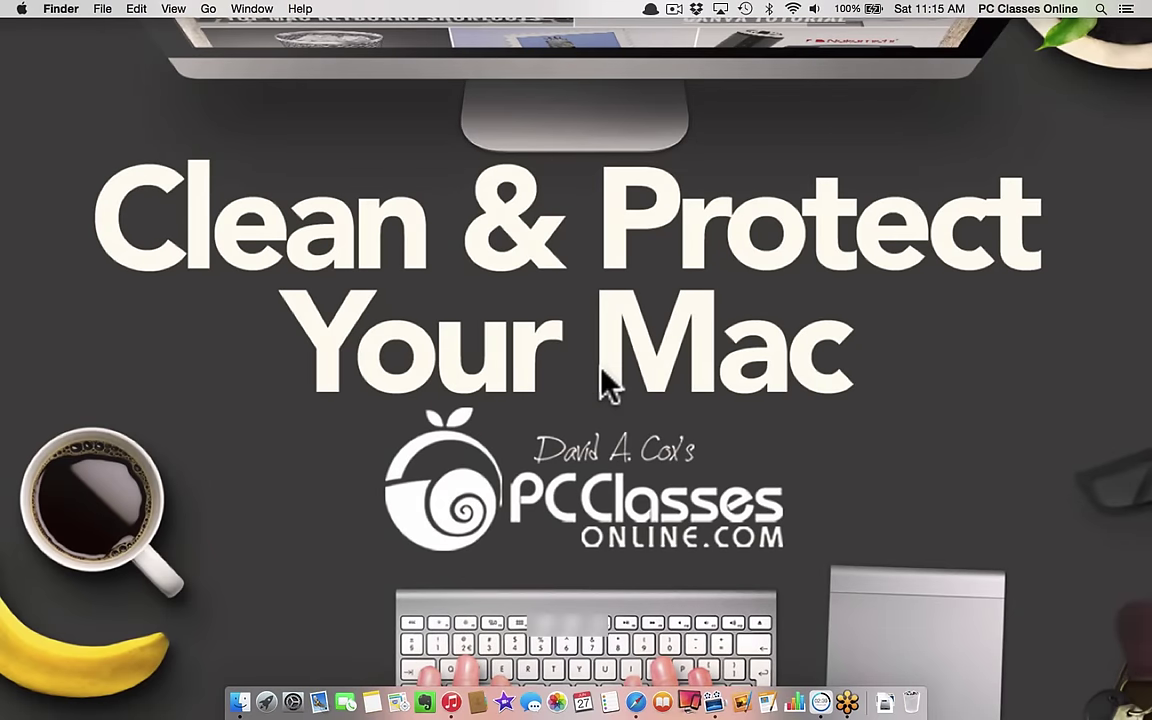
# Launch DetectX, run a search with the All Searches option, and close the app
pyautogui.press('F4')
pyautogui.click(1012, 210)
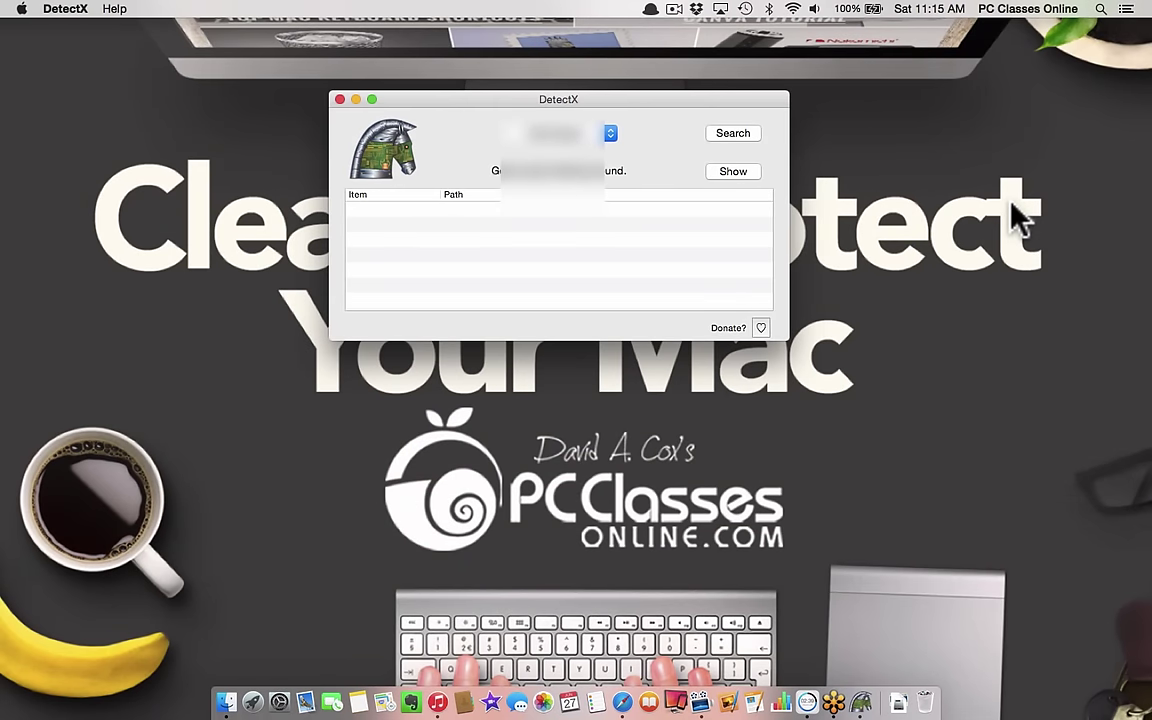
pyautogui.click(593, 132)
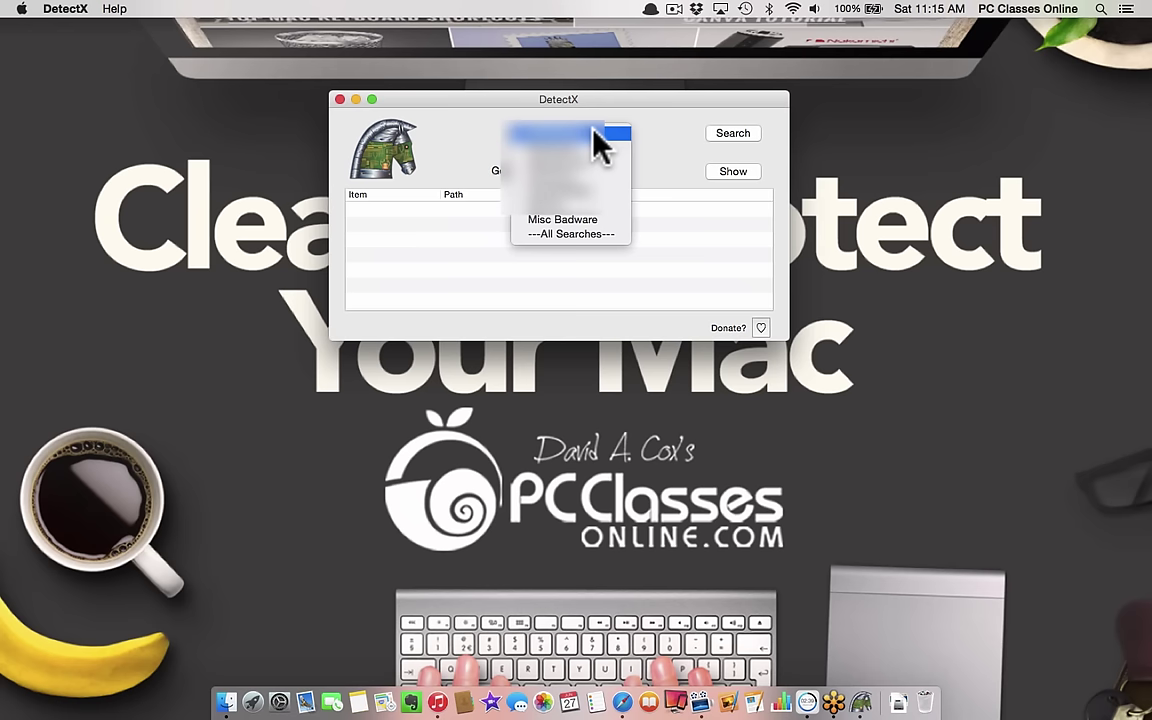
pyautogui.click(541, 234)
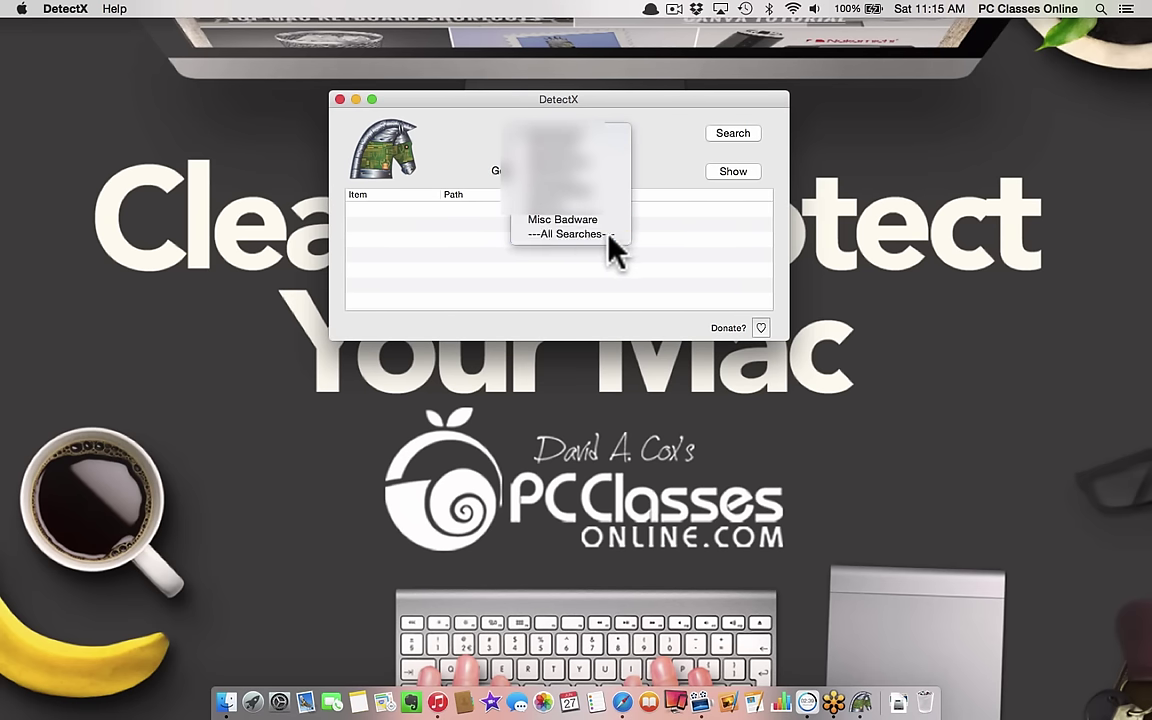
pyautogui.click(734, 137)
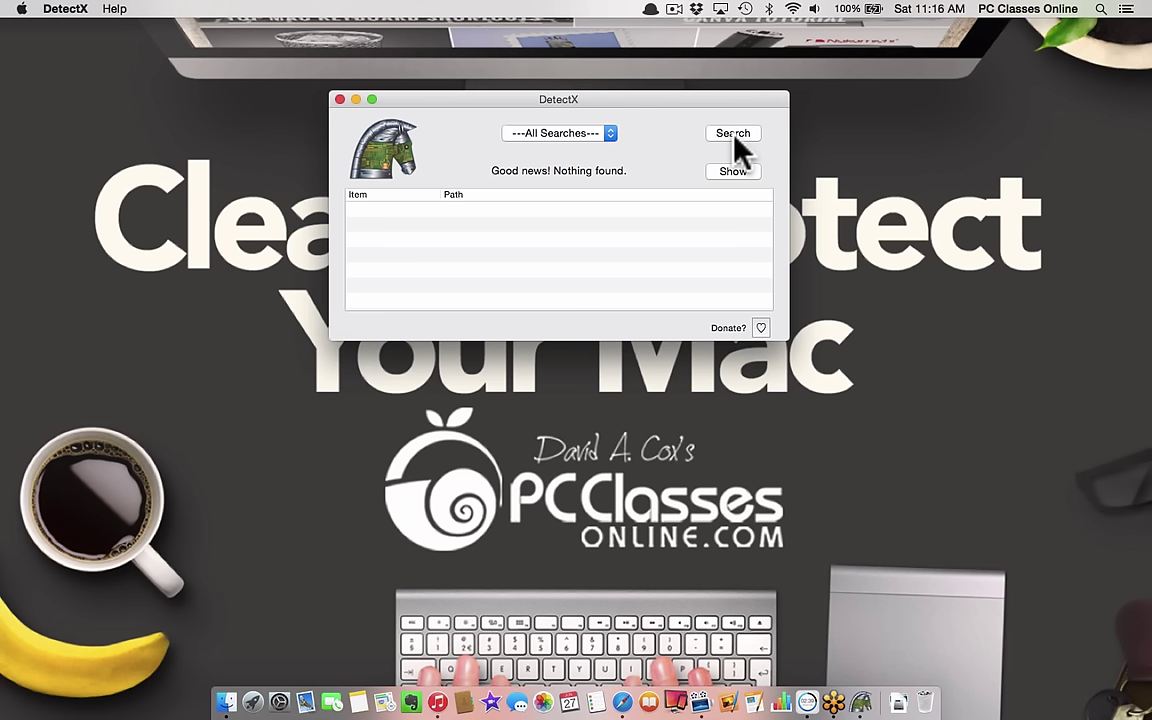
pyautogui.click(340, 100)
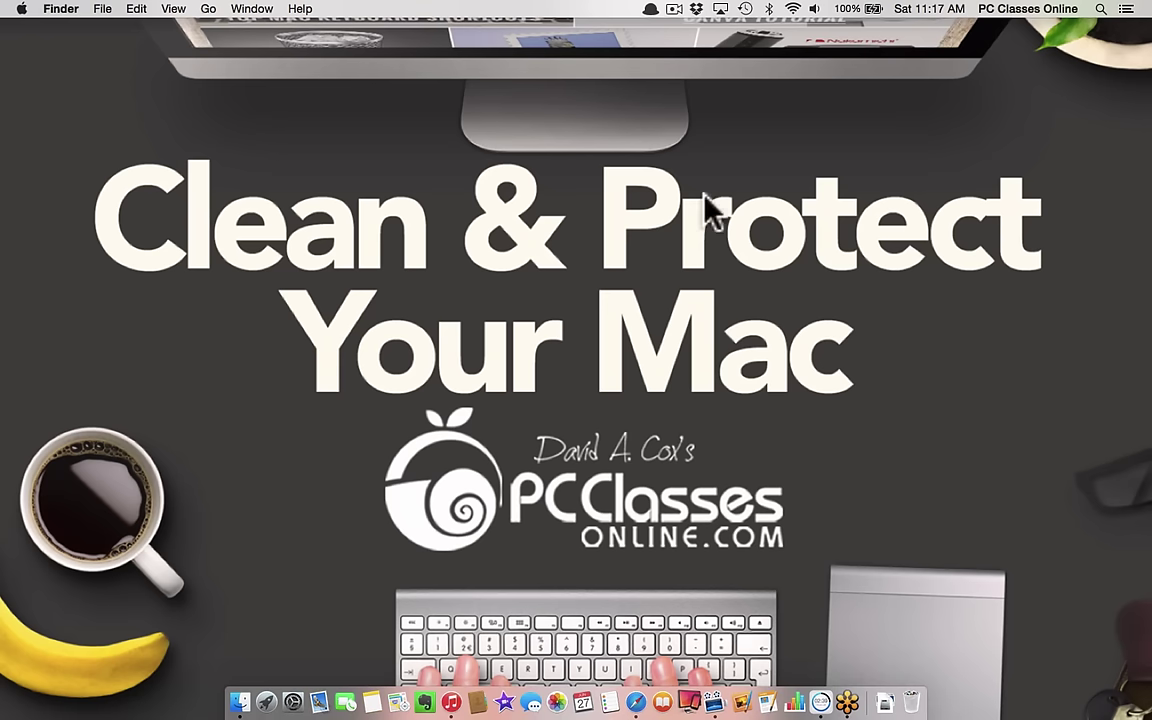
pyautogui.click(20, 12)
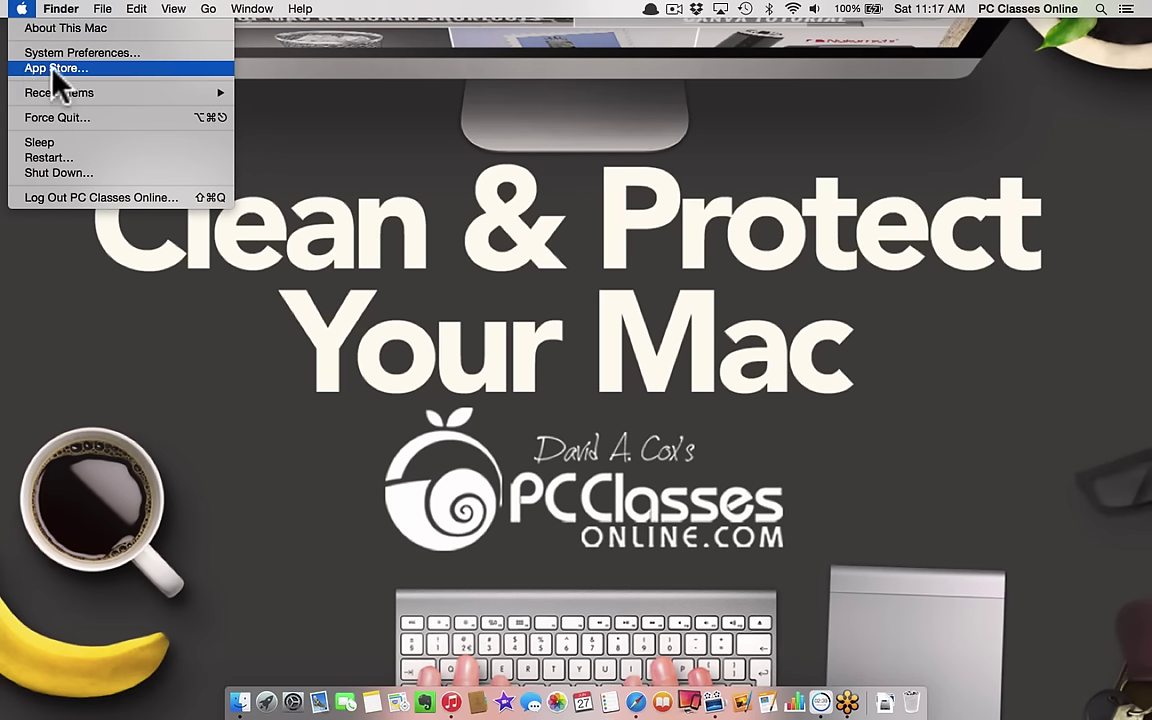
pyautogui.click(463, 250)
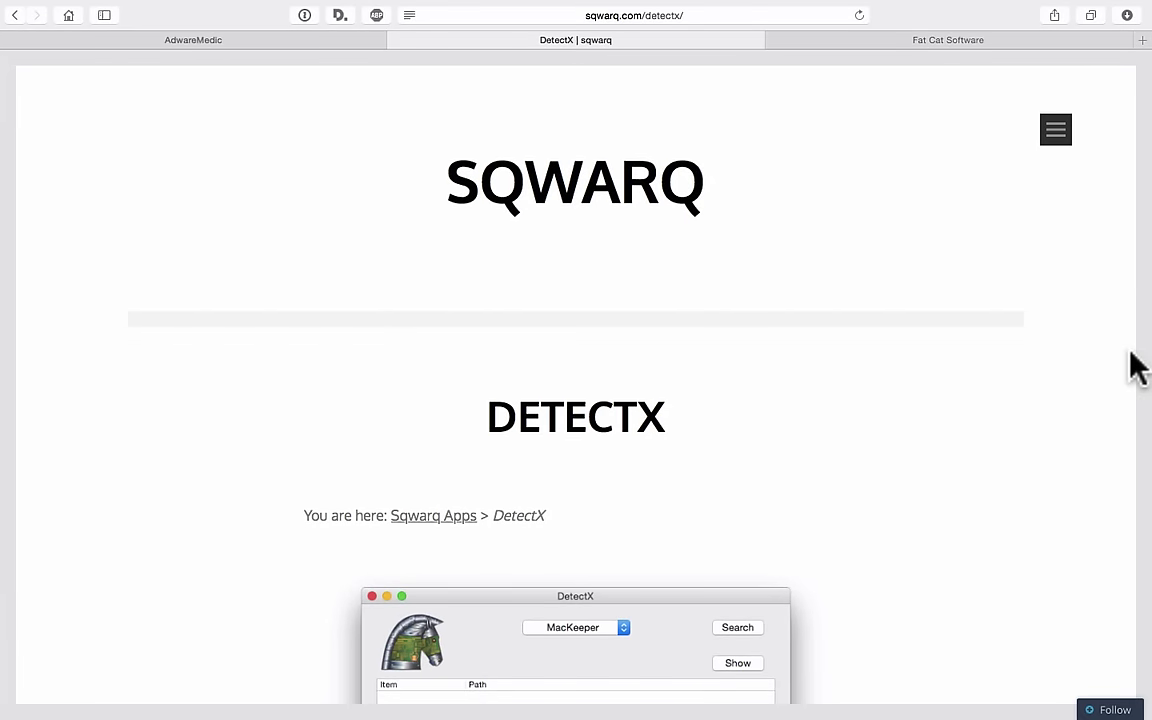
# Open freemacsoft.net/appcleaner in a new Safari tab and view the AppCleaner page
pyautogui.press('super+t')
pyautogui.write('freema')
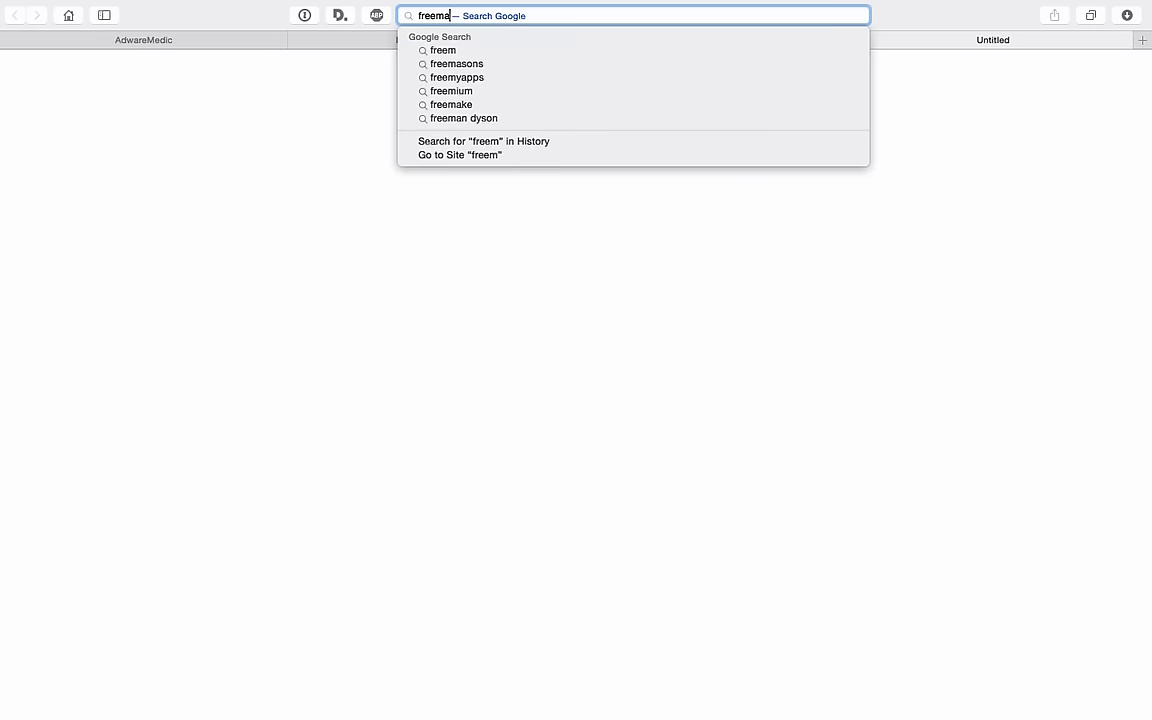
pyautogui.write('csoft.net/appc')
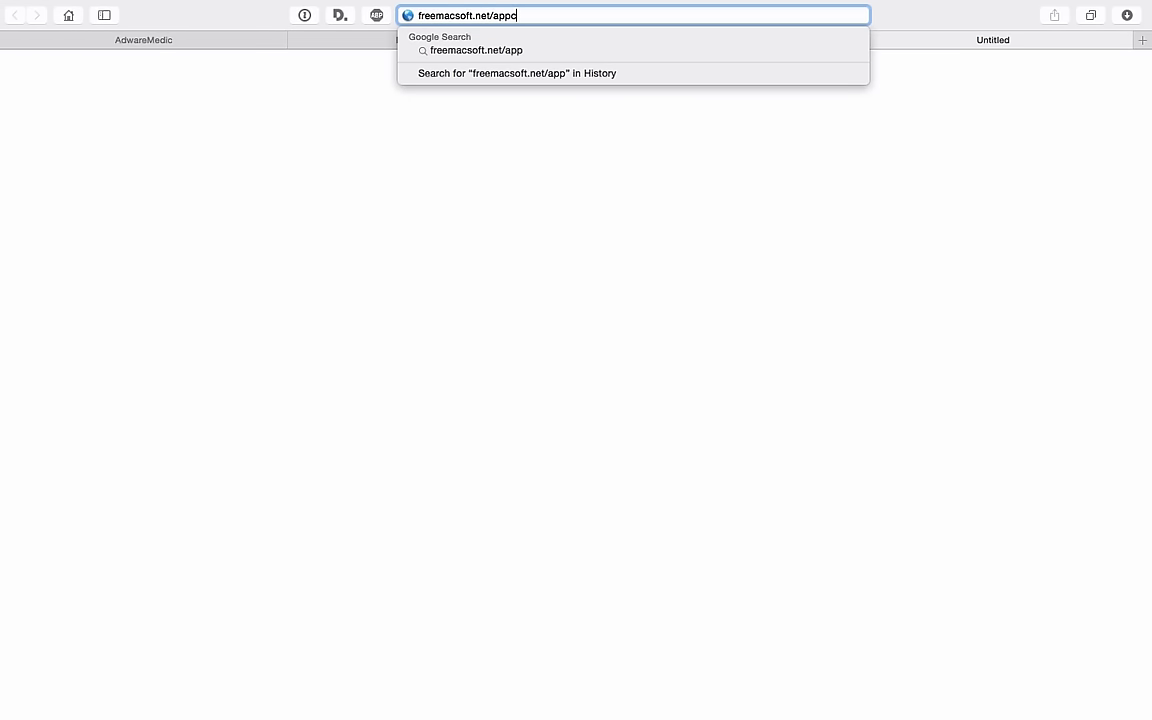
pyautogui.write('leaner')
pyautogui.press('Return')
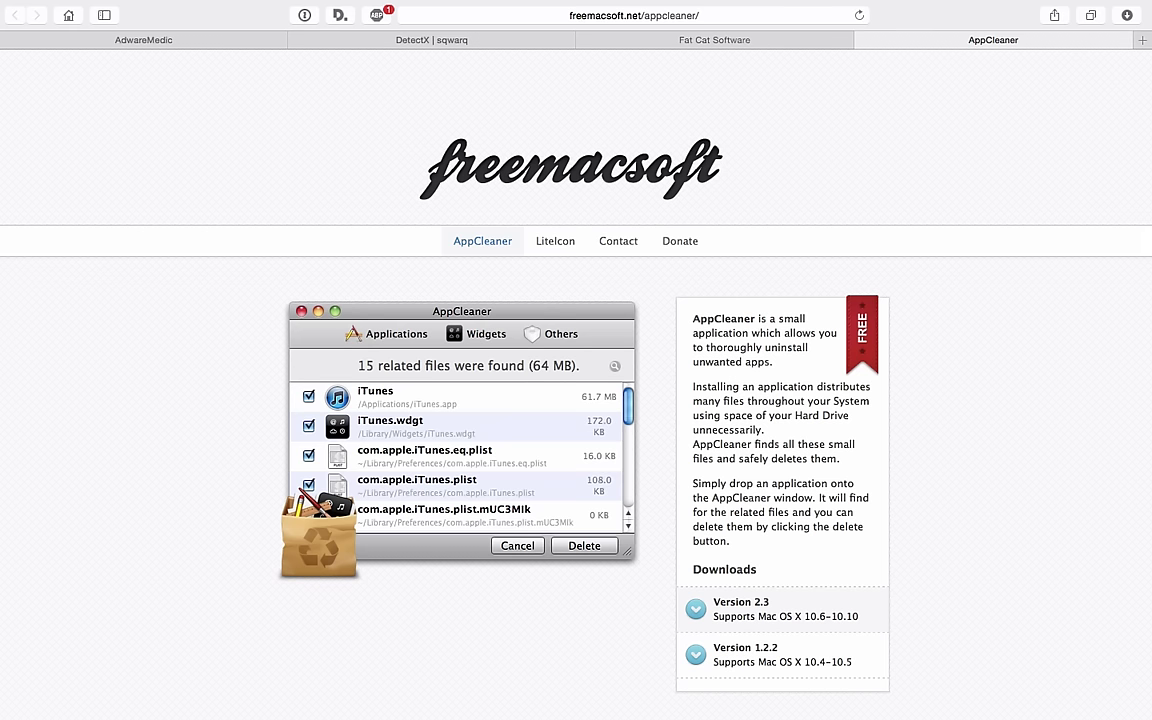
pyautogui.scroll(-1, 975, 464)
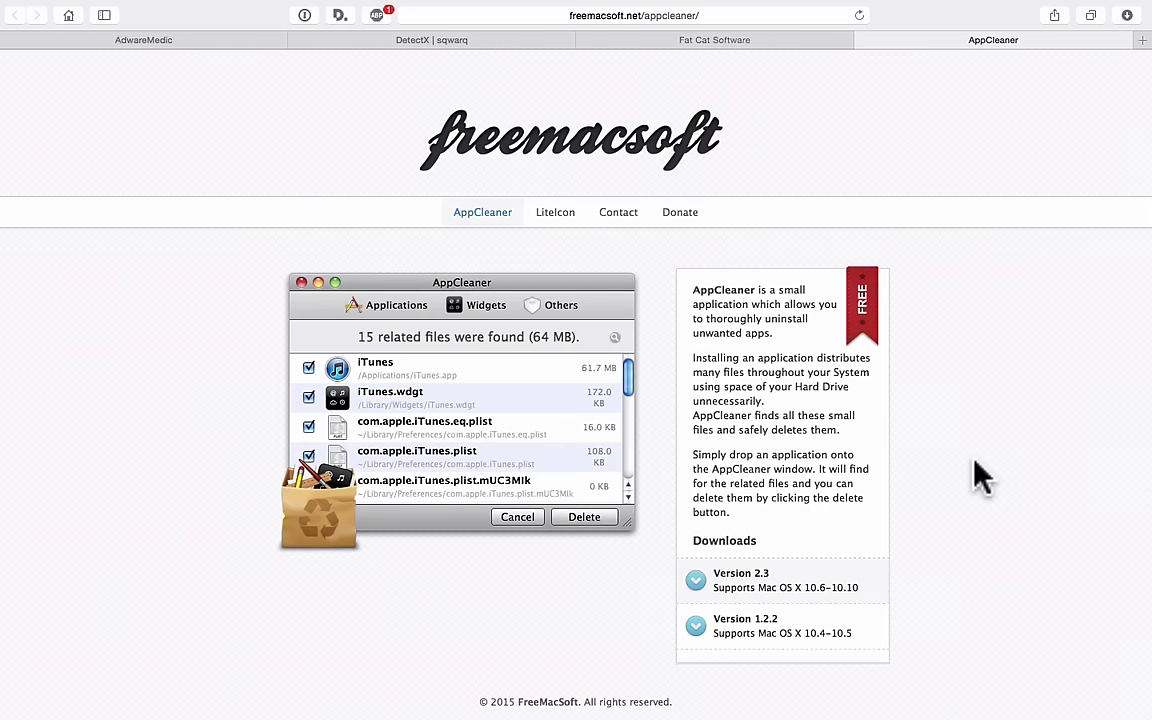
# Launch AppCleaner and list the installed applications that can be uninstalled
pyautogui.hotkey('ctrl', 'Left')
pyautogui.press('F4')
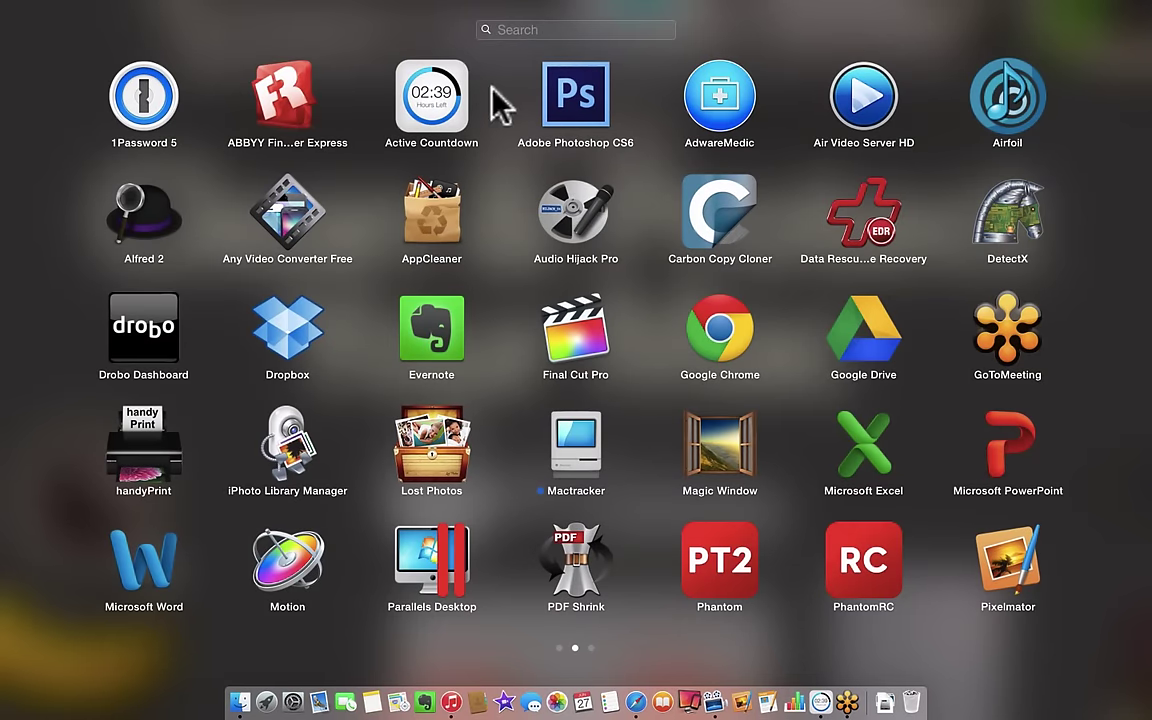
pyautogui.click(445, 224)
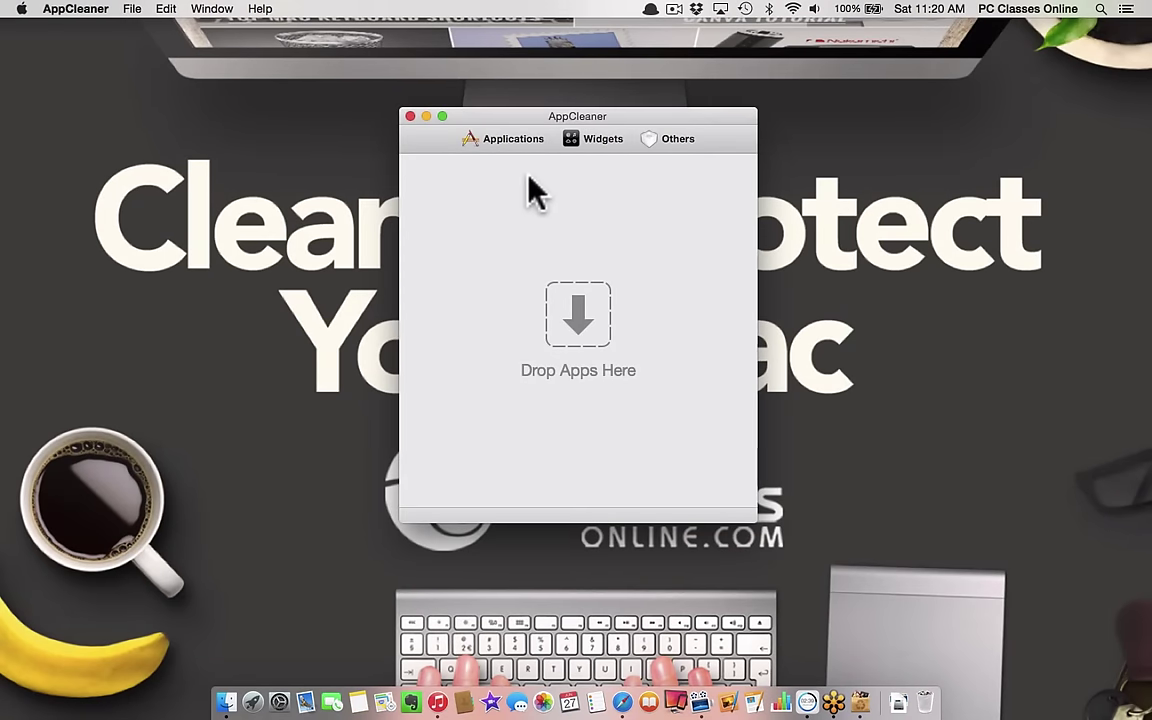
pyautogui.click(493, 134)
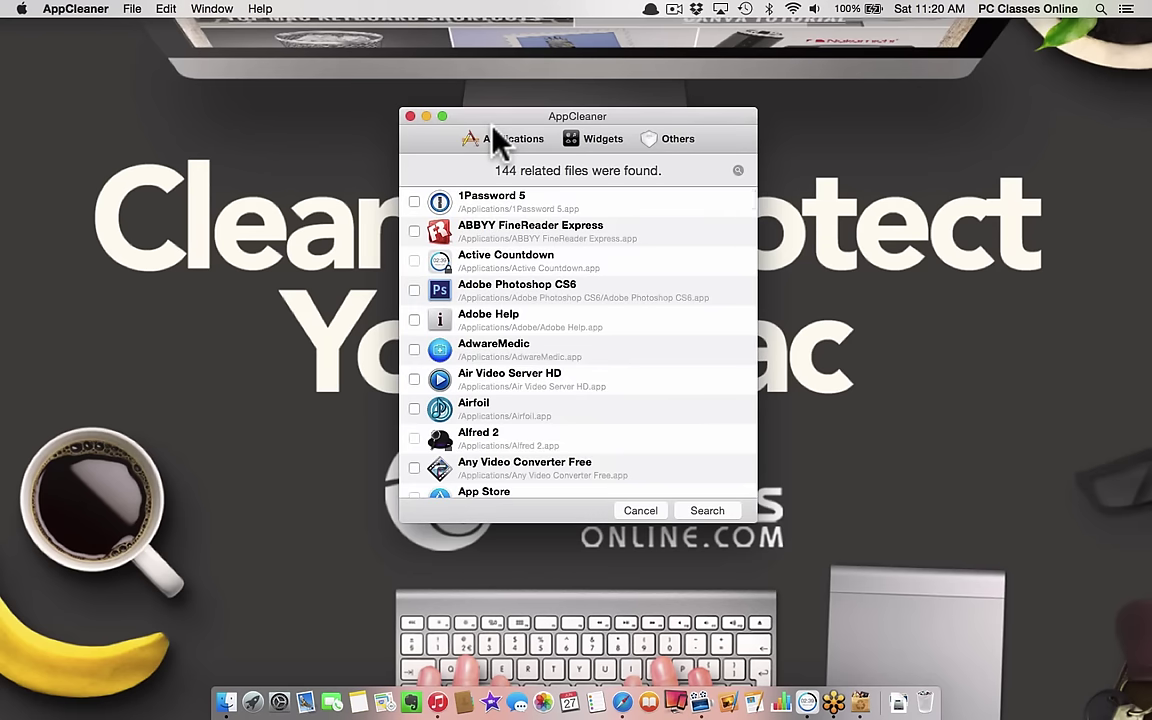
# Search AppCleaner for the files related to ABBYY FineReader Express, and return to the full applications list without deleting anything
pyautogui.click(416, 233)
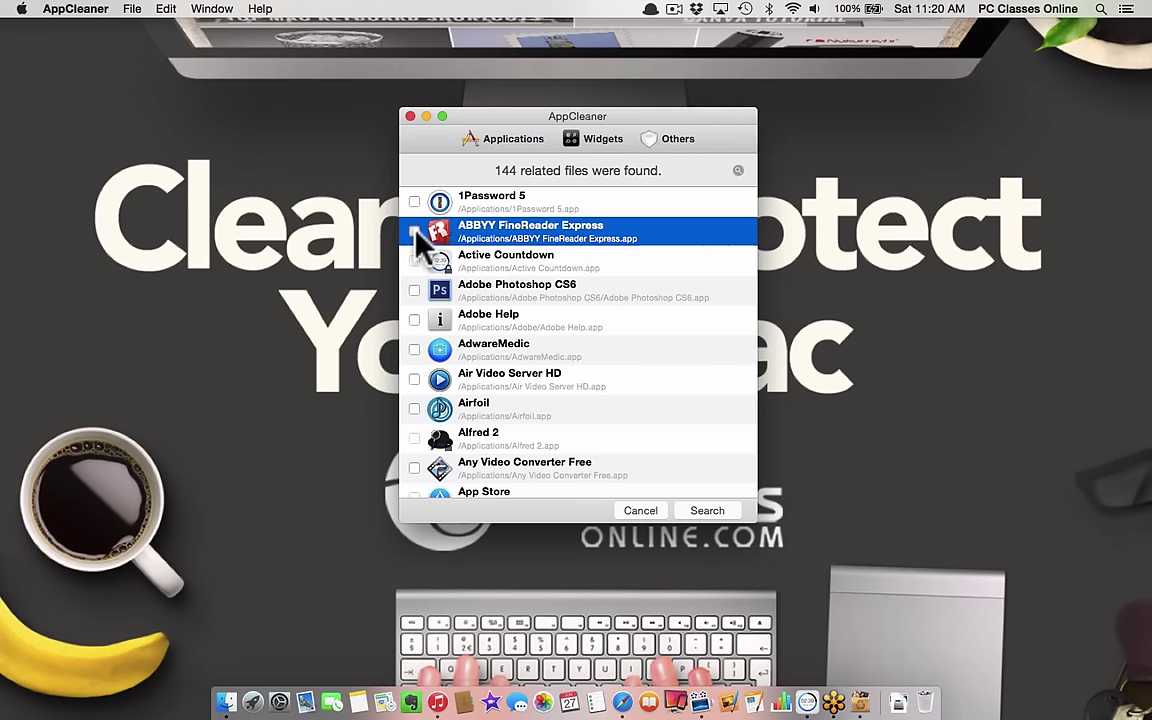
pyautogui.click(414, 231)
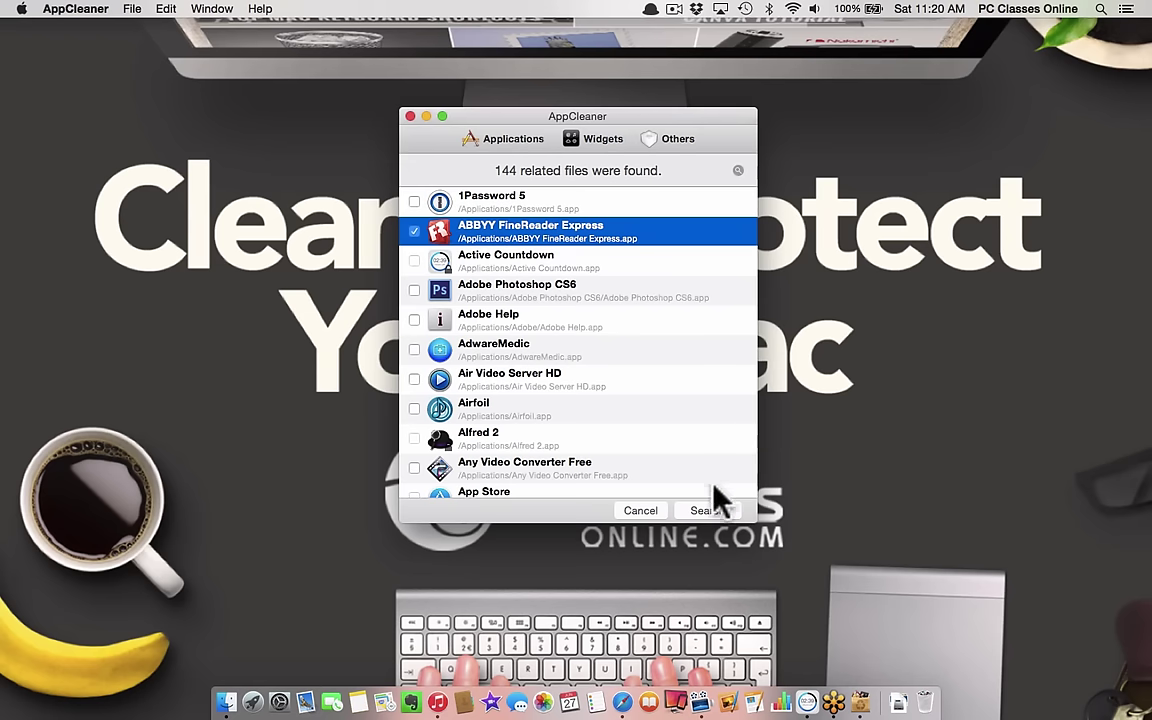
pyautogui.click(700, 512)
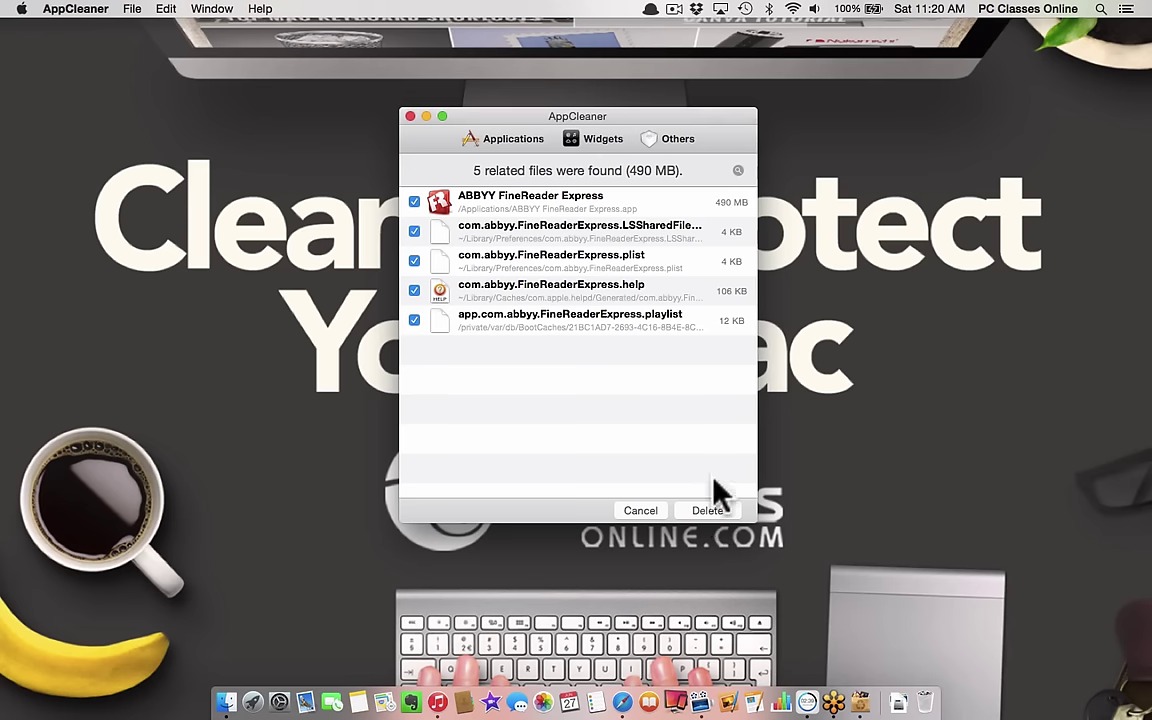
pyautogui.click(522, 142)
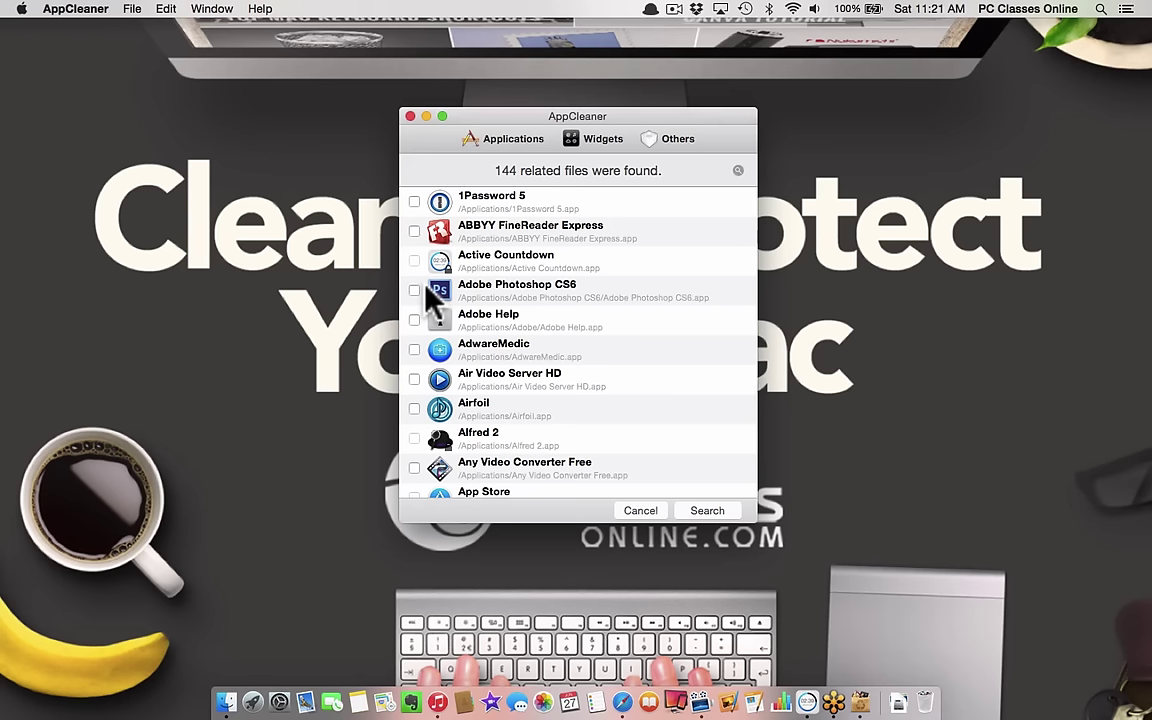
# List the installed widgets in AppCleaner, and view the Dashboard where those widgets appear before returning to the desktop
pyautogui.click(612, 142)
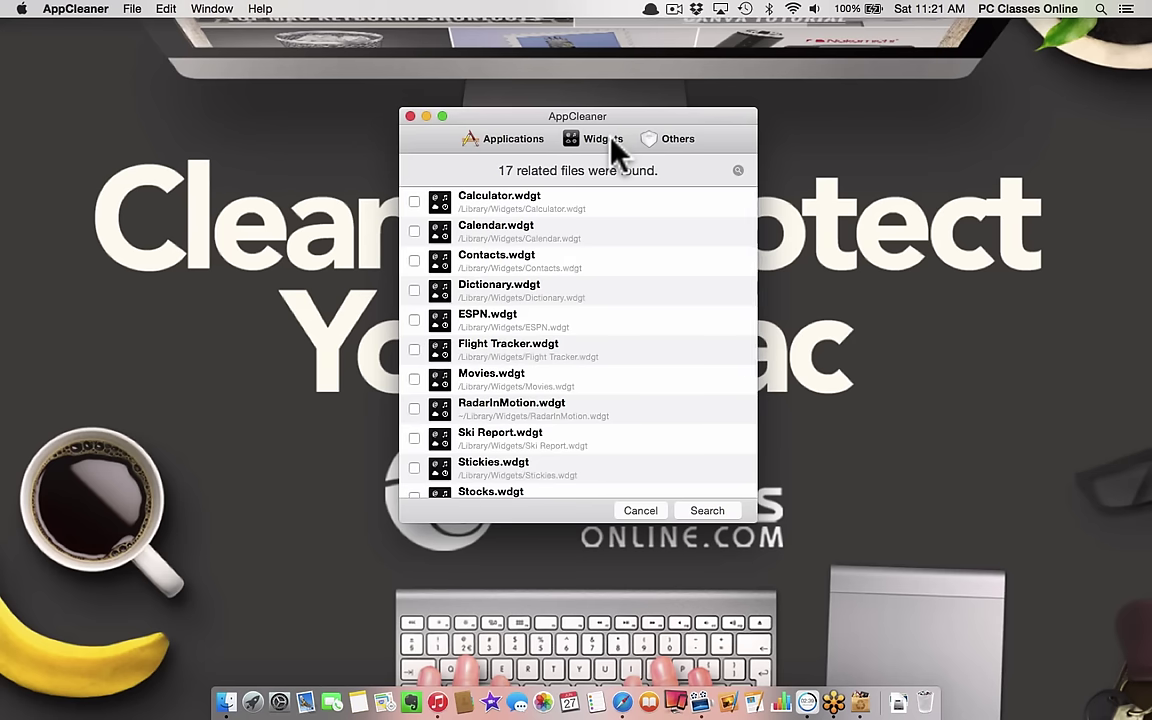
pyautogui.press('F12')
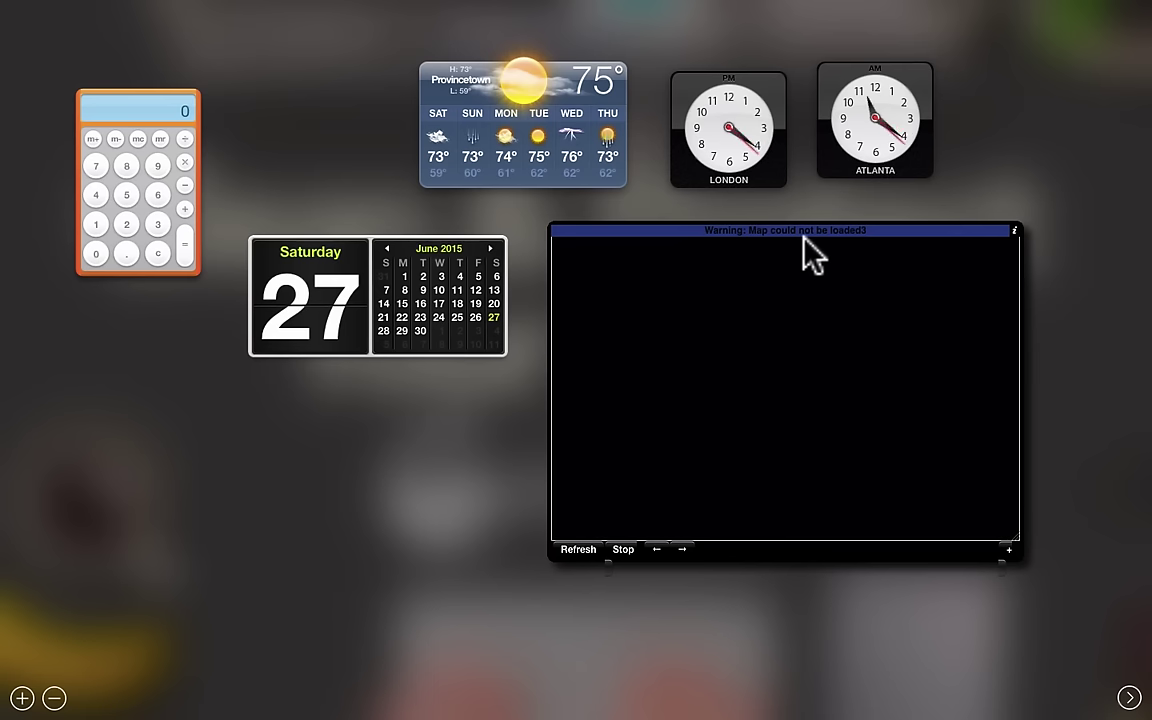
pyautogui.hotkey('ctrl', 'Right')
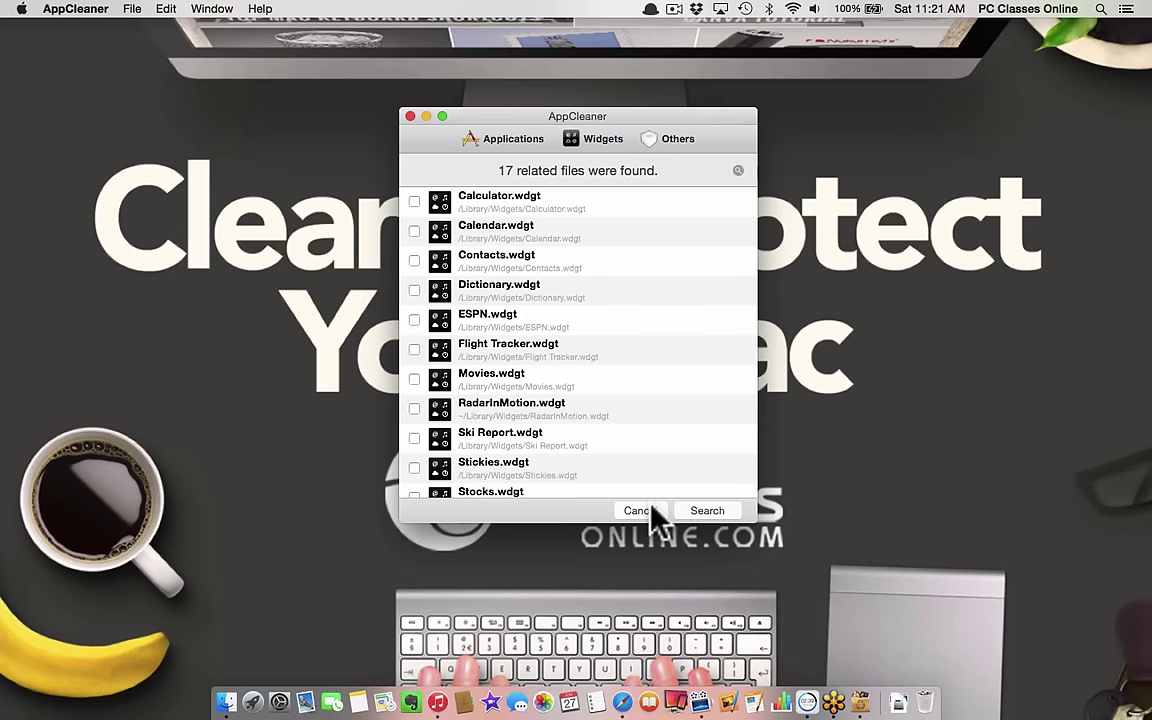
# Look through AppCleaner's list of other items such as plug-ins and preference panes, and close the app
pyautogui.click(675, 143)
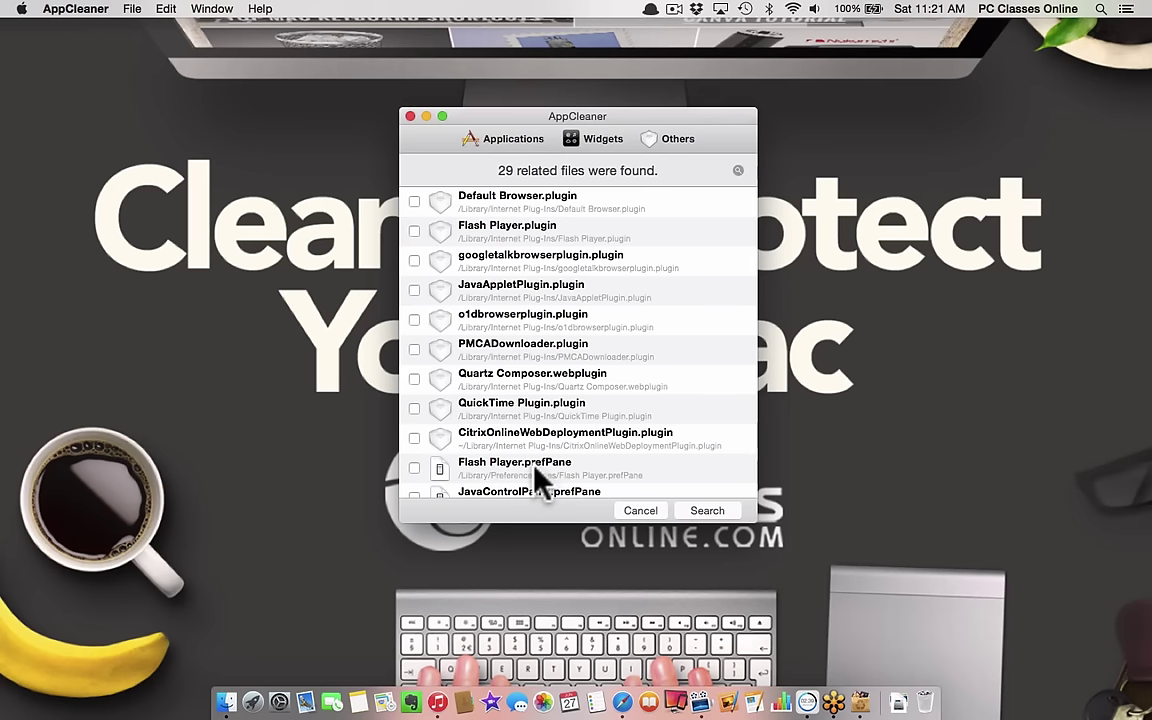
pyautogui.scroll(-10, 535, 467)
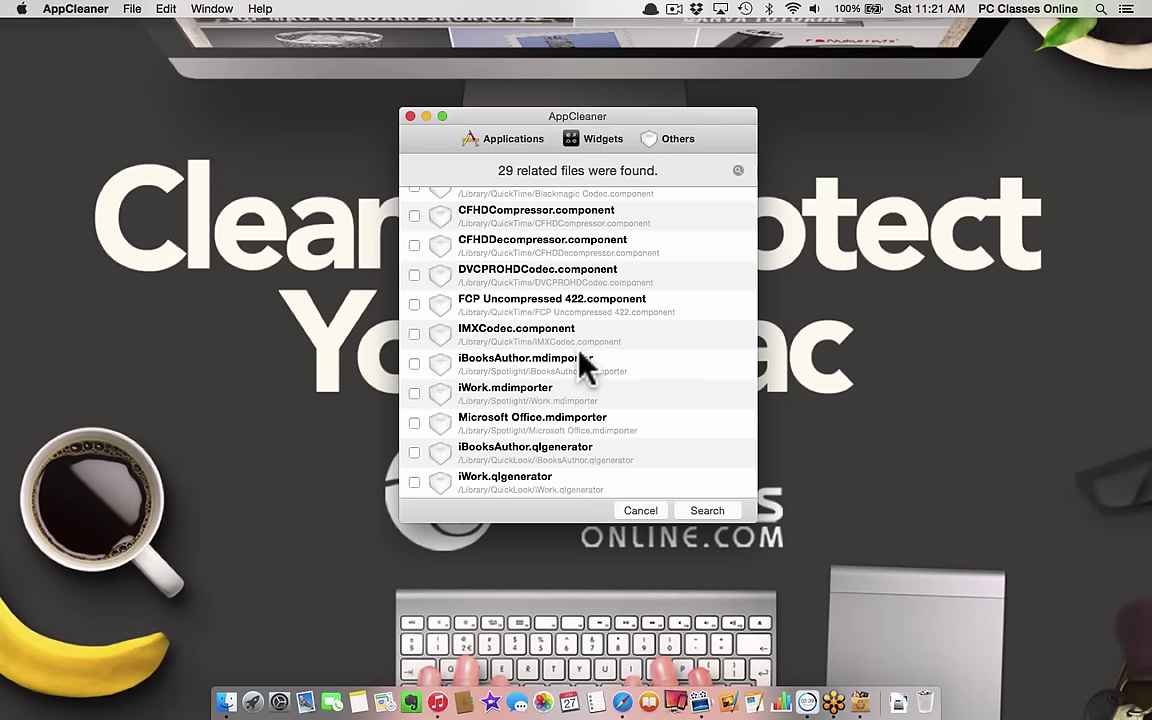
pyautogui.scroll(10, 585, 366)
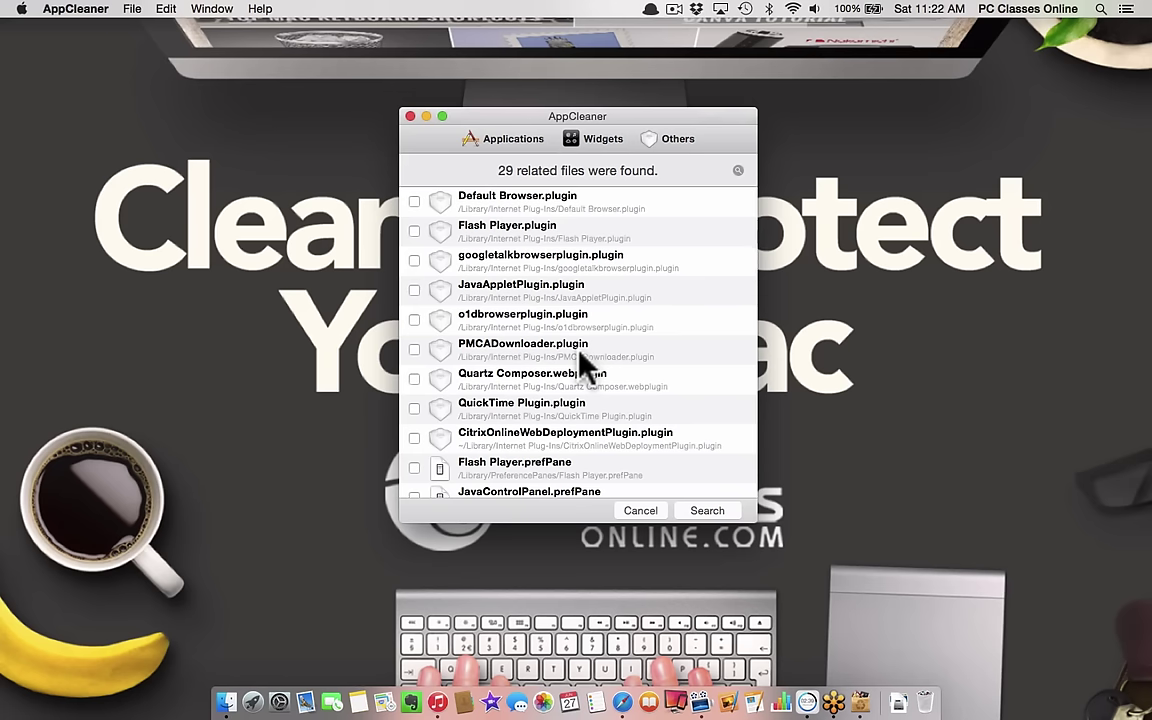
pyautogui.click(643, 511)
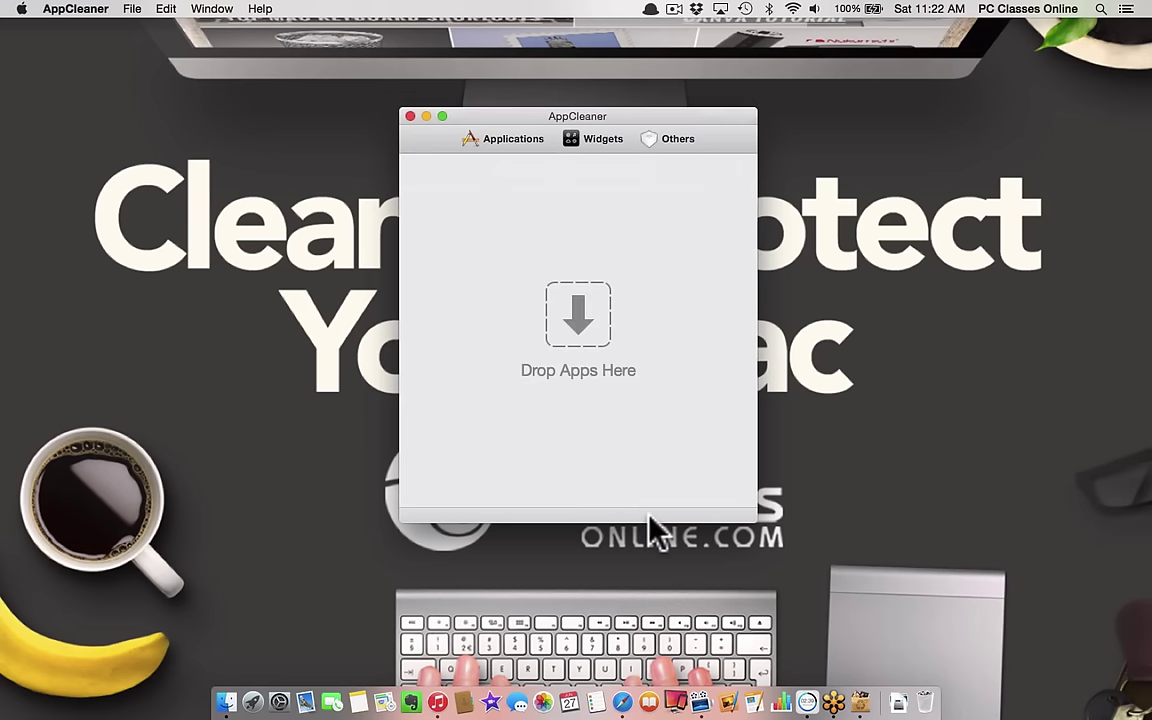
pyautogui.click(410, 116)
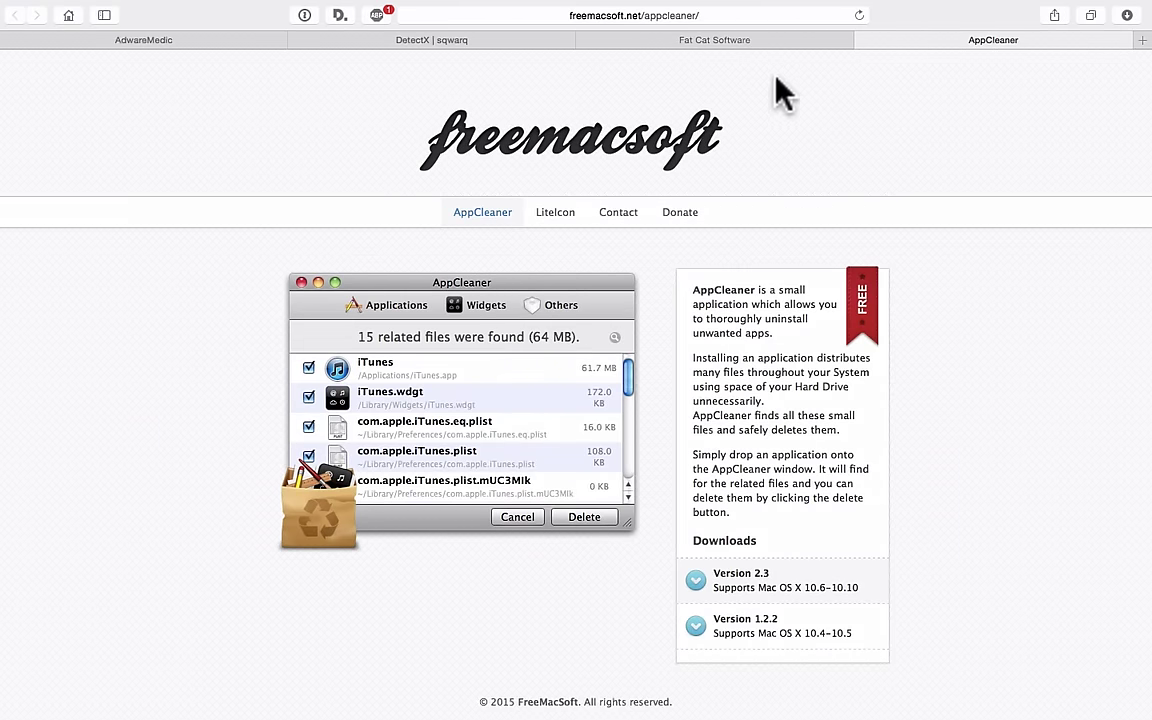
# Close the AppCleaner page in Safari to view Fat Cat Software, and search the Mac for powerphotos with Spotlight
pyautogui.press('super+w')
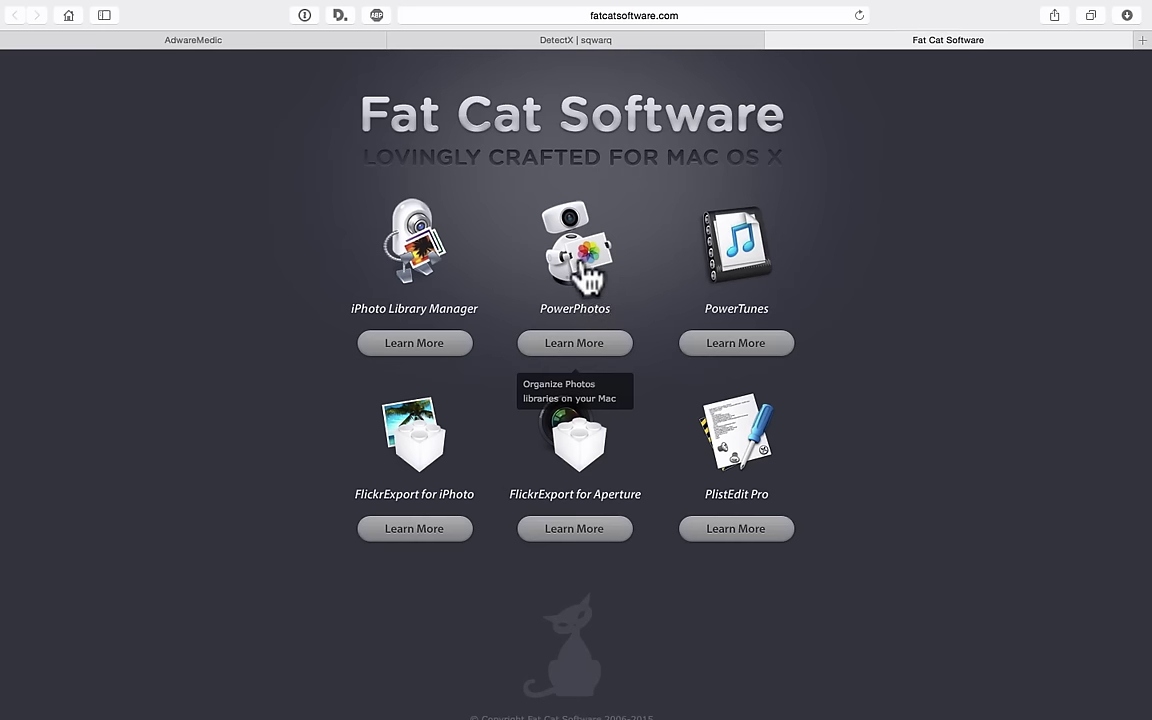
pyautogui.hotkey('ctrl', 'Left')
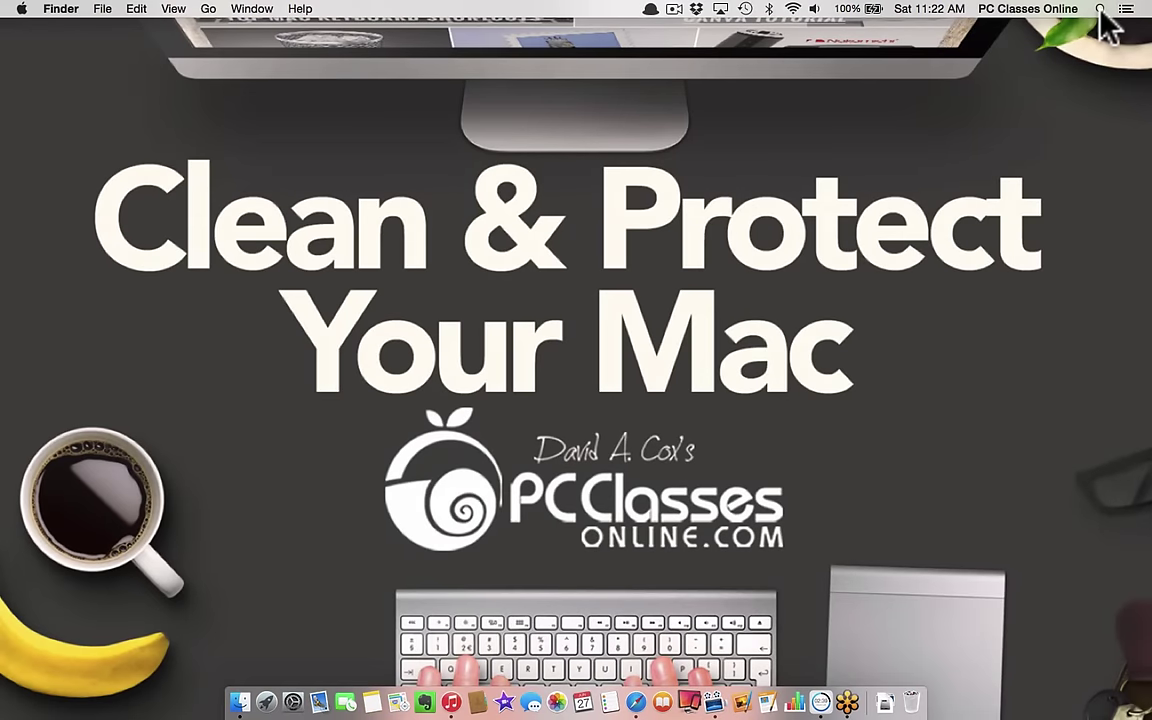
pyautogui.click(1100, 10)
pyautogui.write('powerphotos')
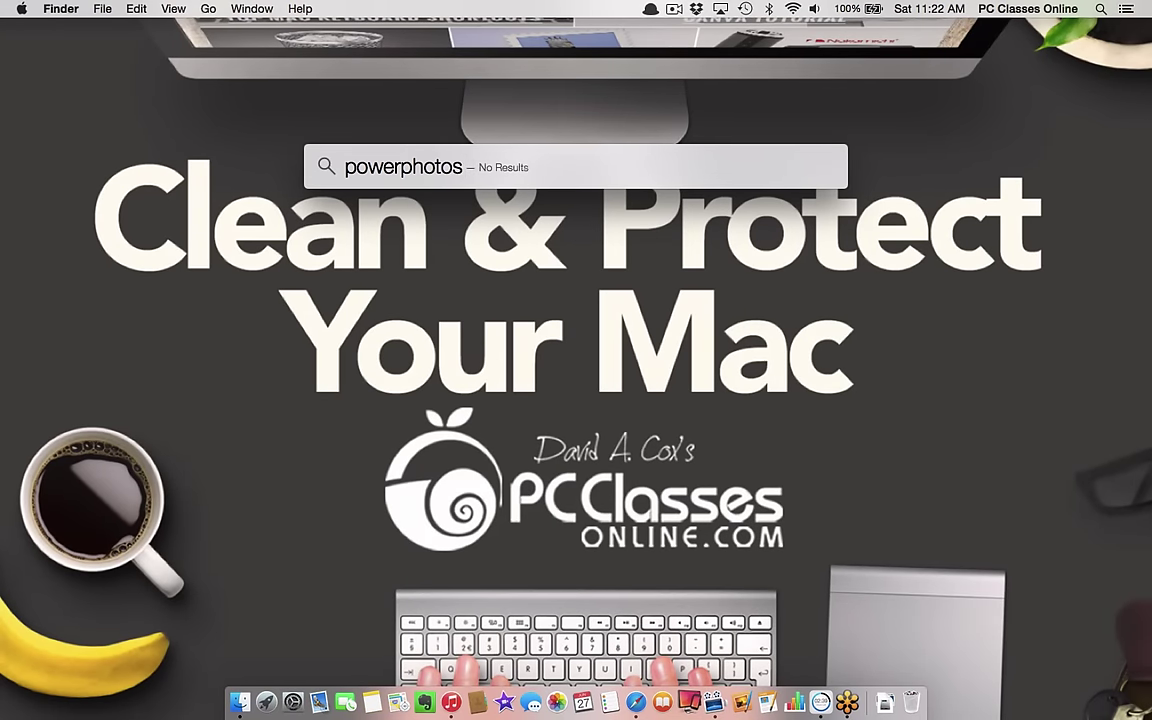
pyautogui.press('super+a')
pyautogui.press('BackSpace')
pyautogui.press('Escape')
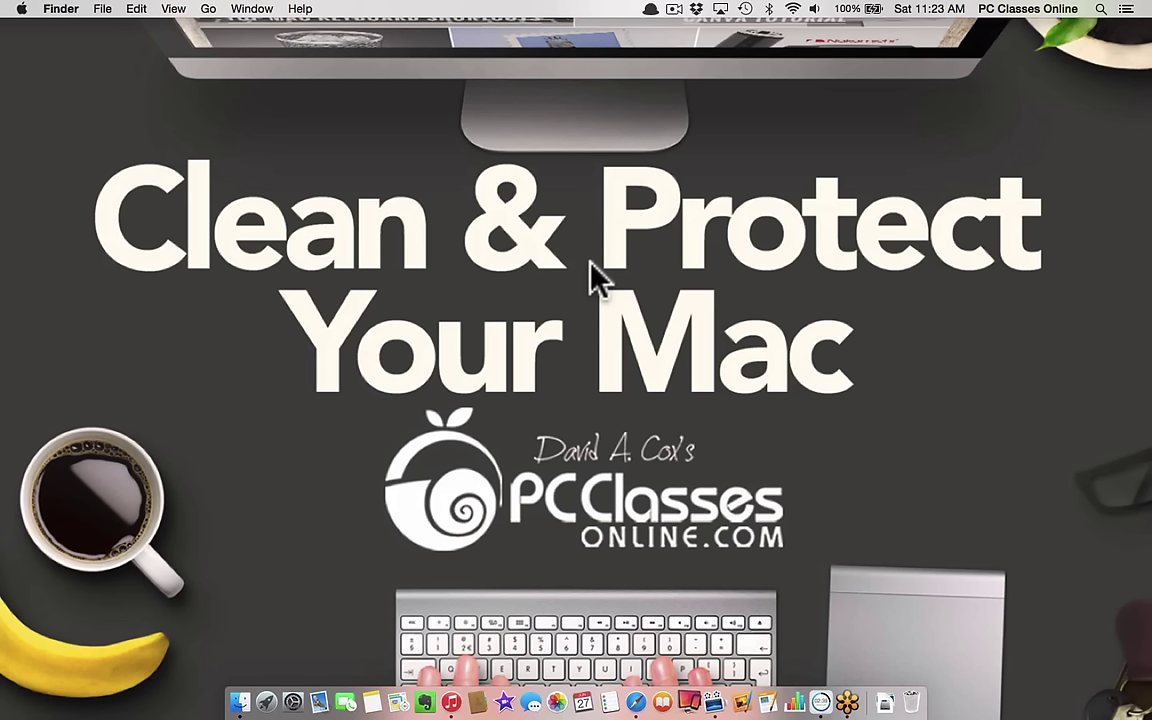
# View the Messages app in a larger window, and close it after discarding the blank new message
pyautogui.click(533, 684)
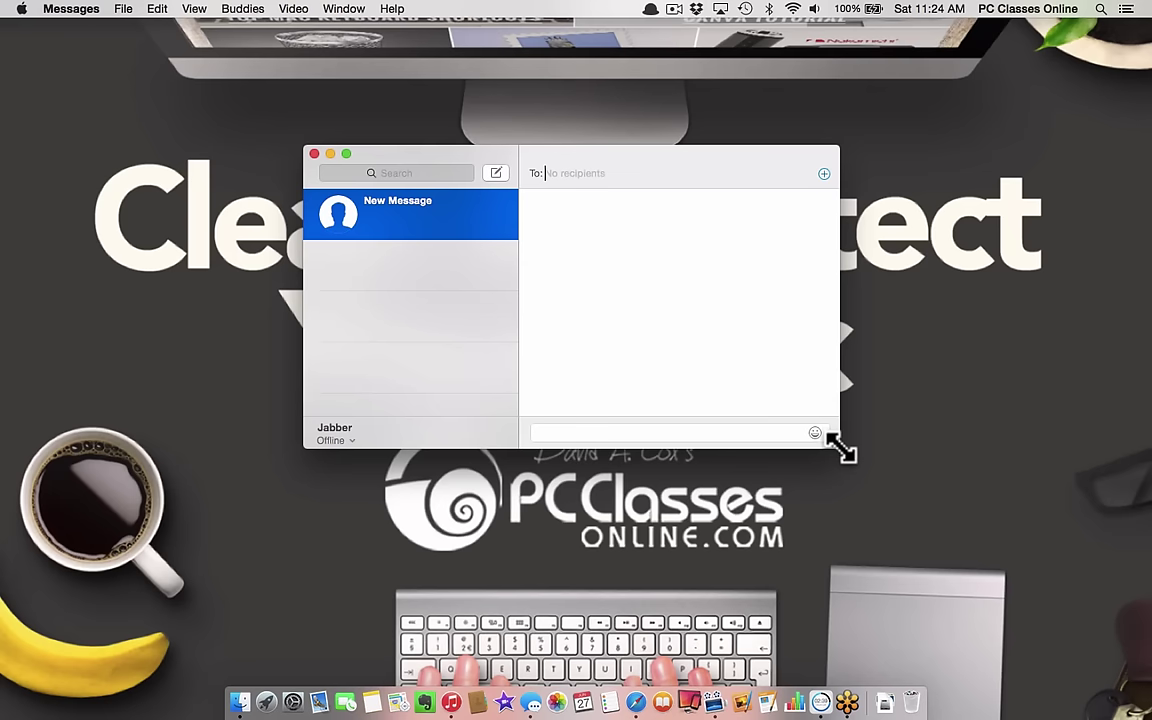
pyautogui.moveTo(840, 456); pyautogui.dragTo(856, 518)
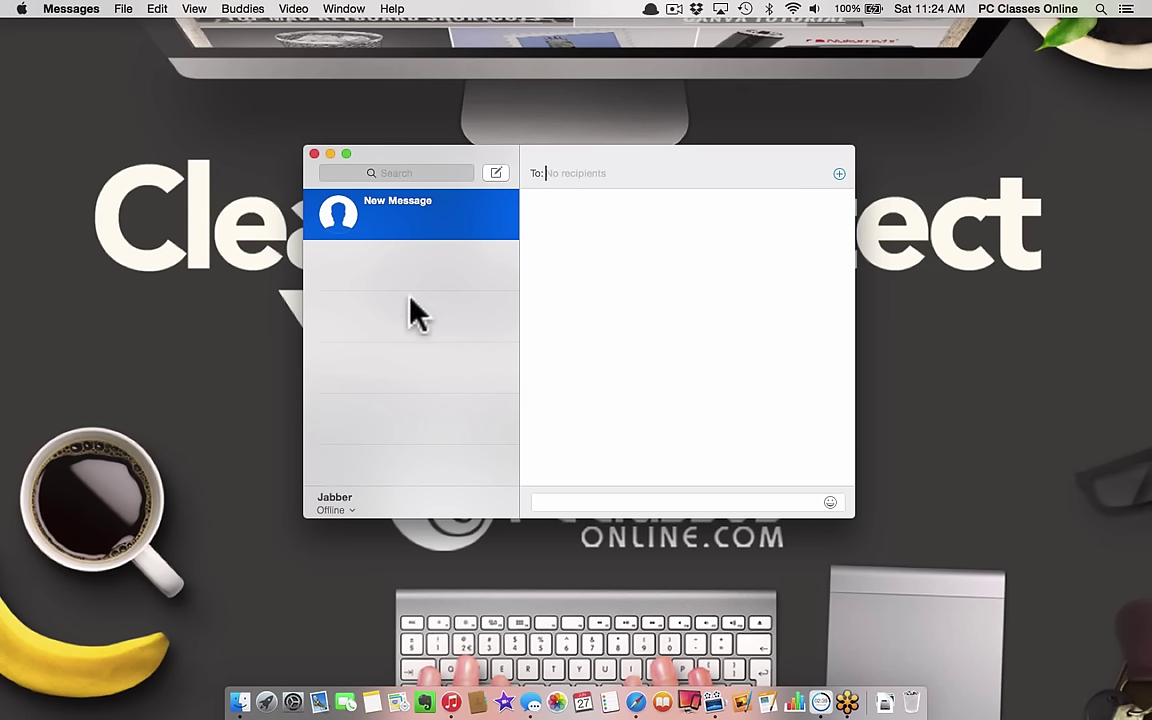
pyautogui.moveTo(450, 250)
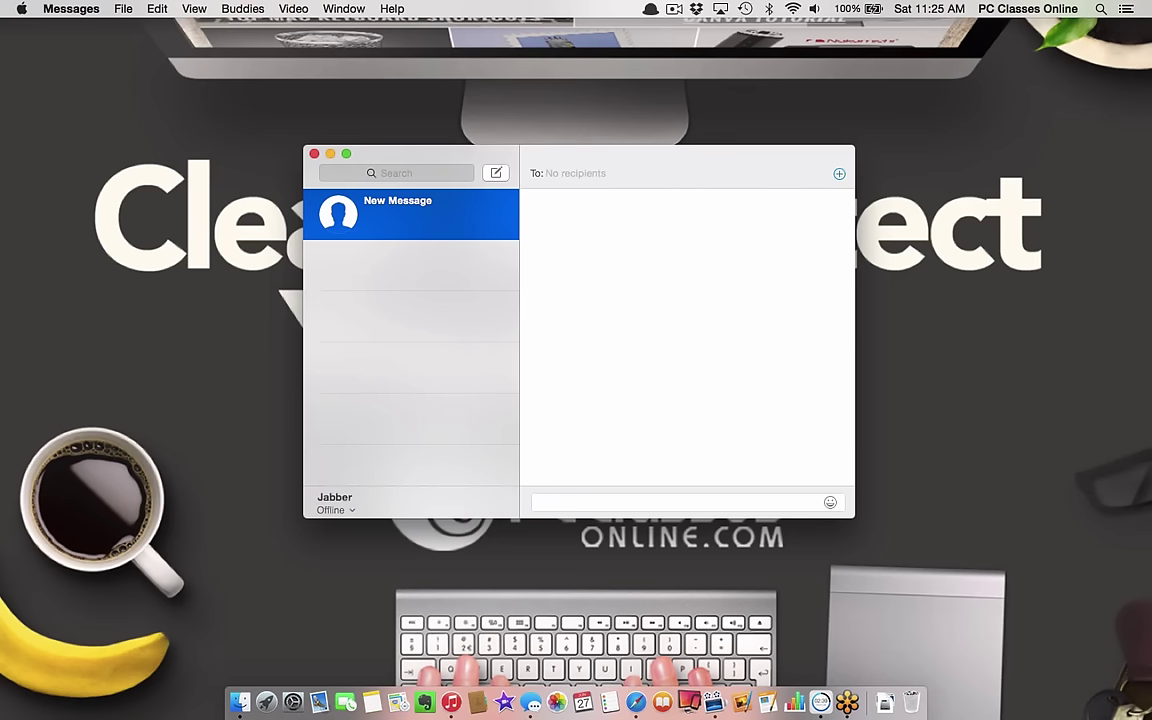
pyautogui.press('Escape')
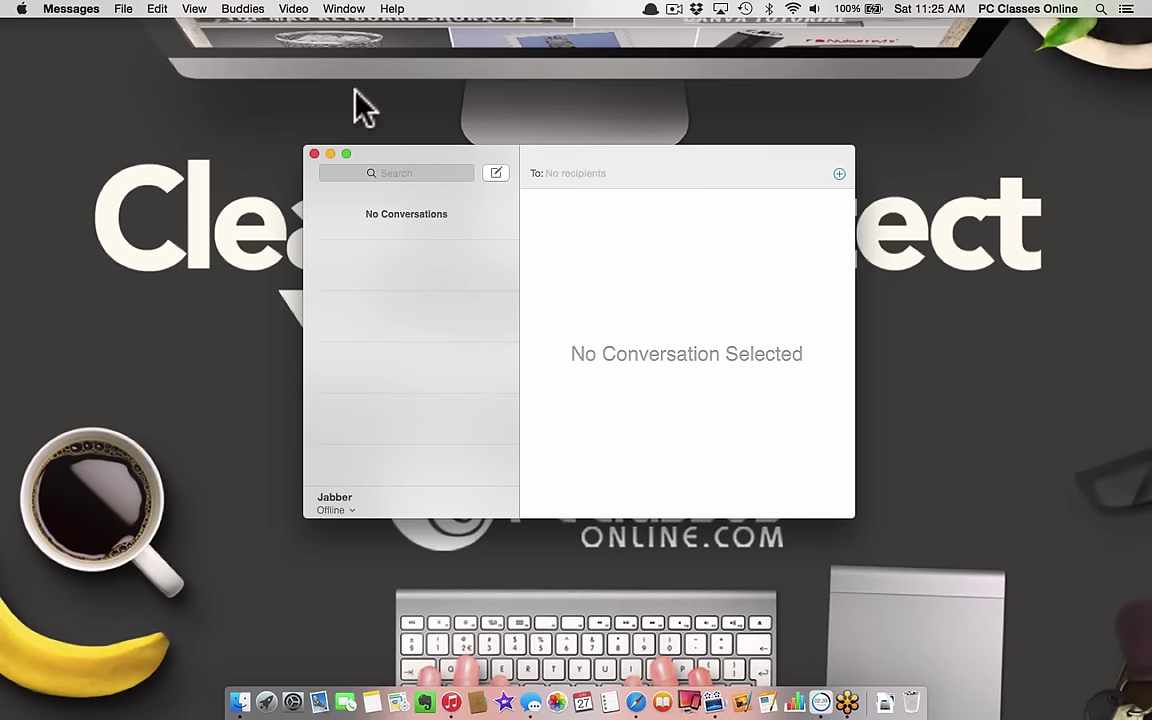
pyautogui.click(314, 153)
pyautogui.click(419, 228)
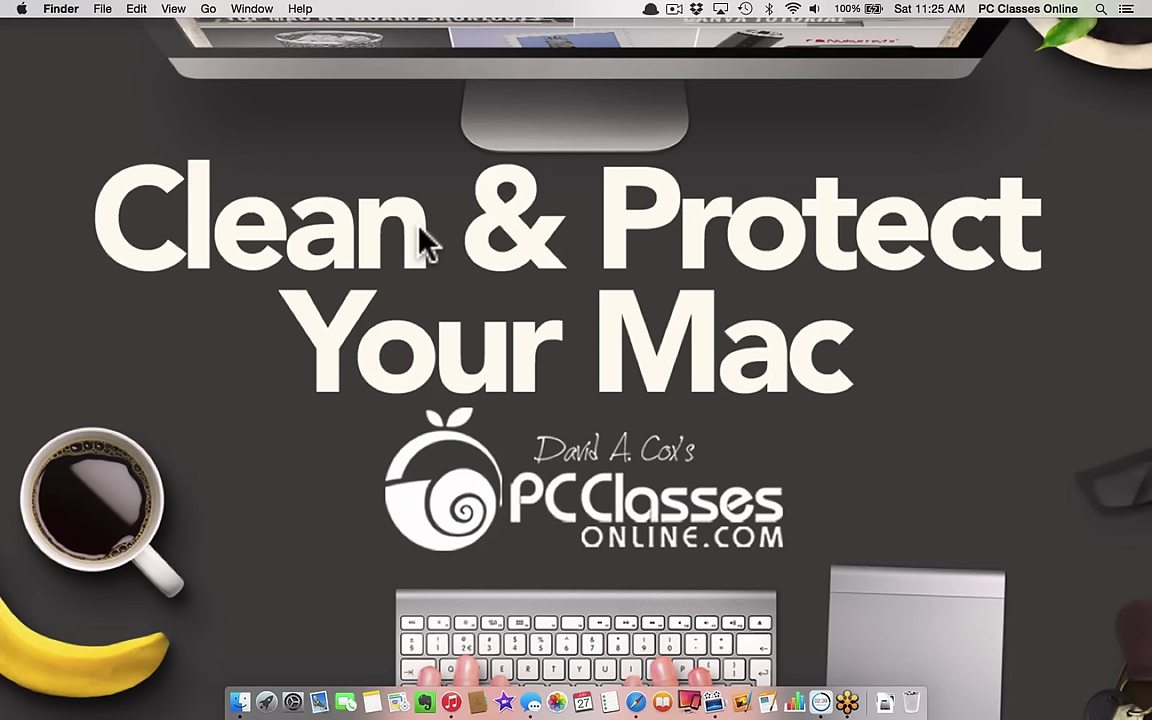
# Launch Disk Utility from Launchpad's Other folder, view the First Aid options for the Macintosh HD volume, and close the window
pyautogui.press('F4')
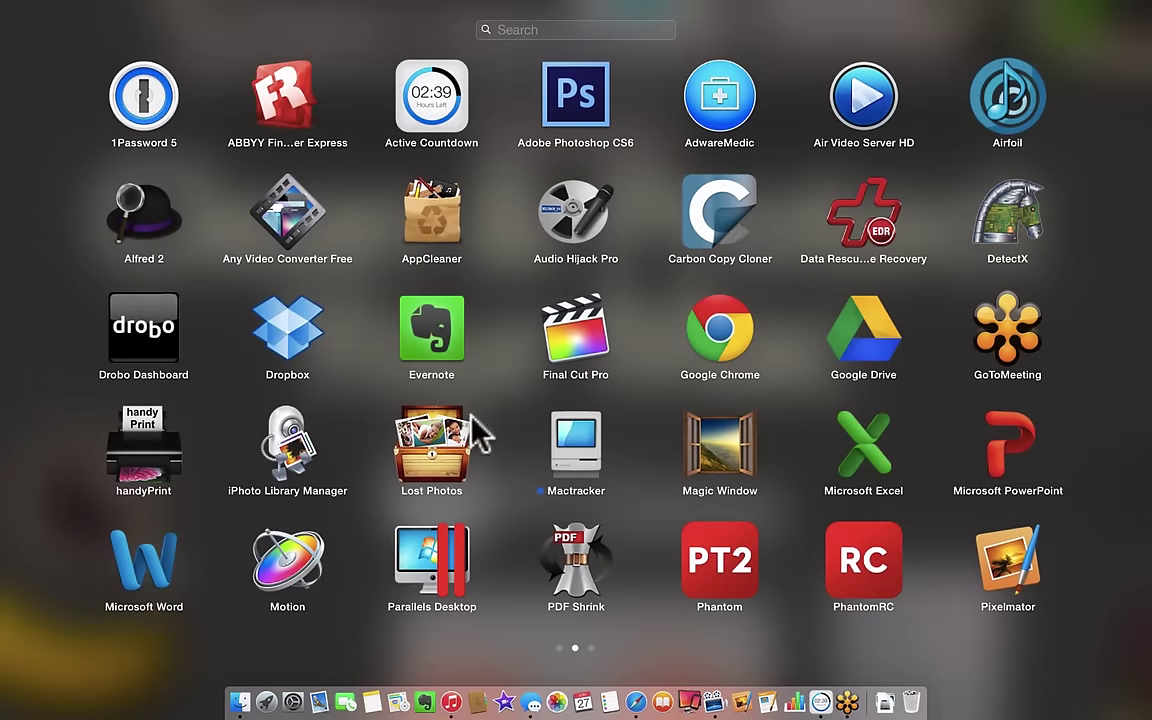
pyautogui.hscroll(-3, 460, 415)
pyautogui.click(580, 440)
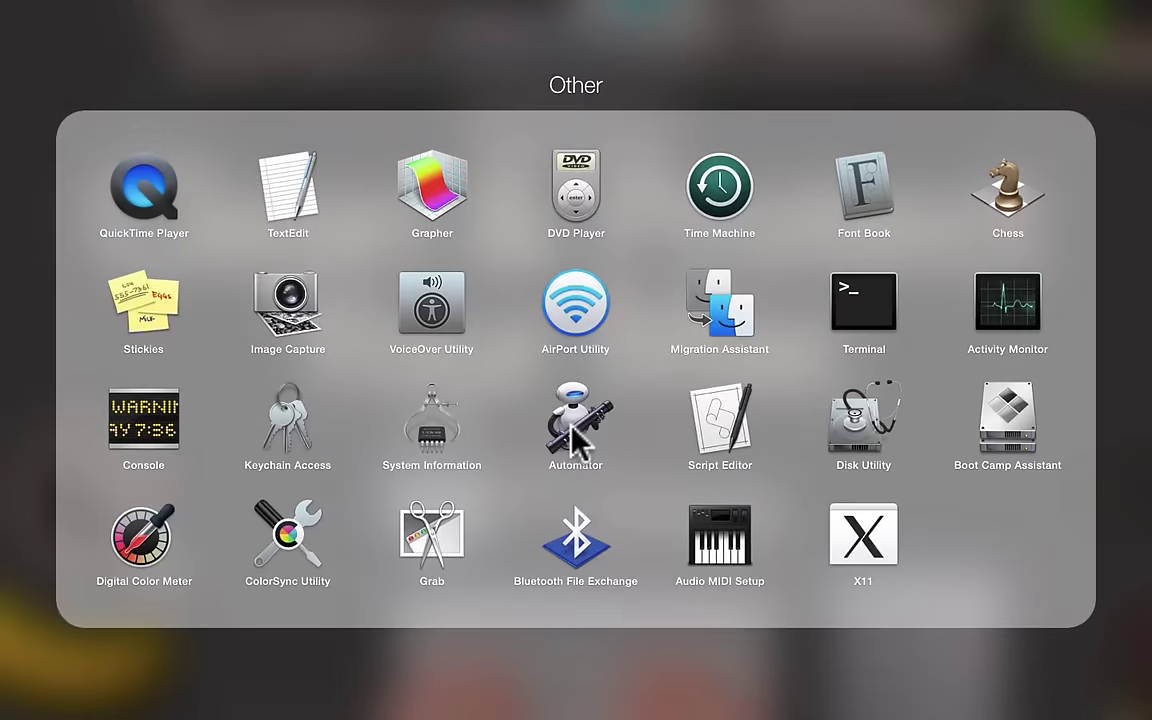
pyautogui.click(872, 408)
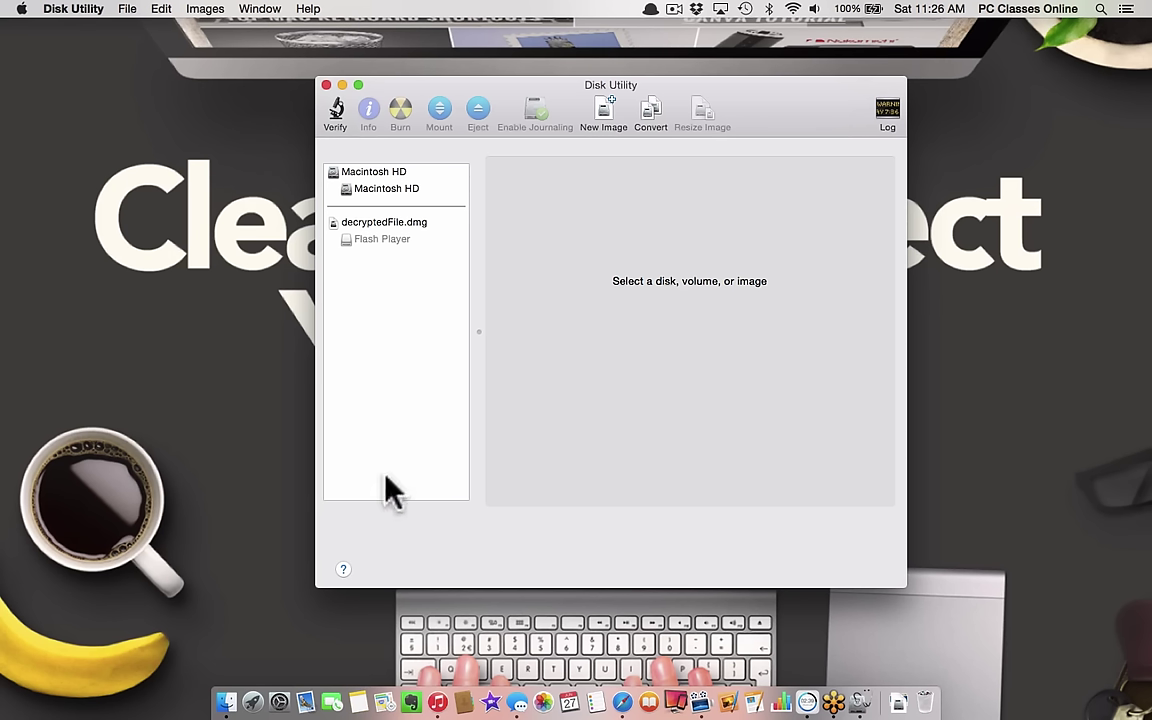
pyautogui.click(369, 190)
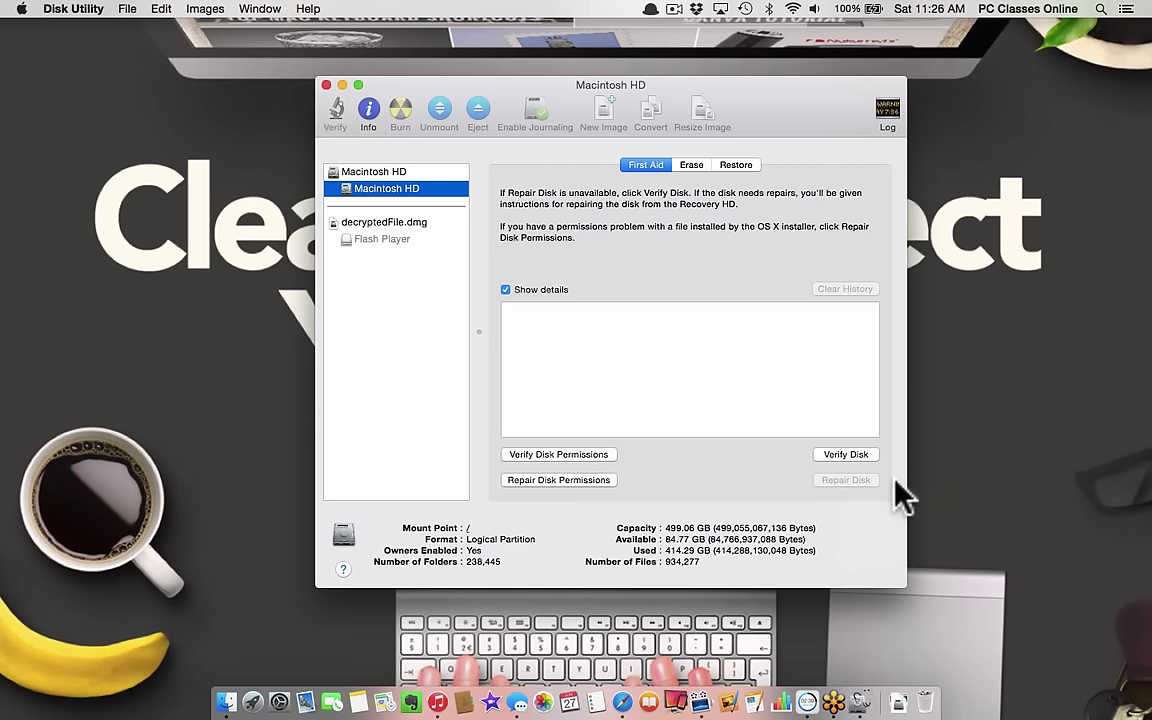
pyautogui.click(326, 85)
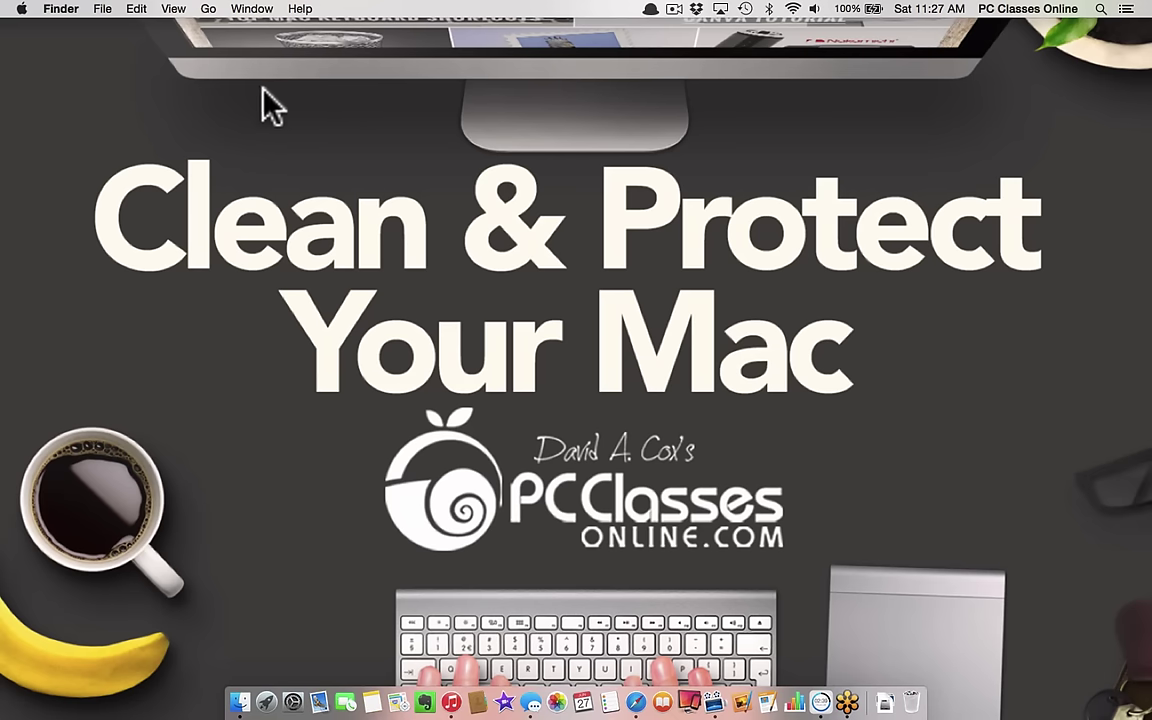
# Open the hidden user Library folder in Finder
pyautogui.click(208, 9)
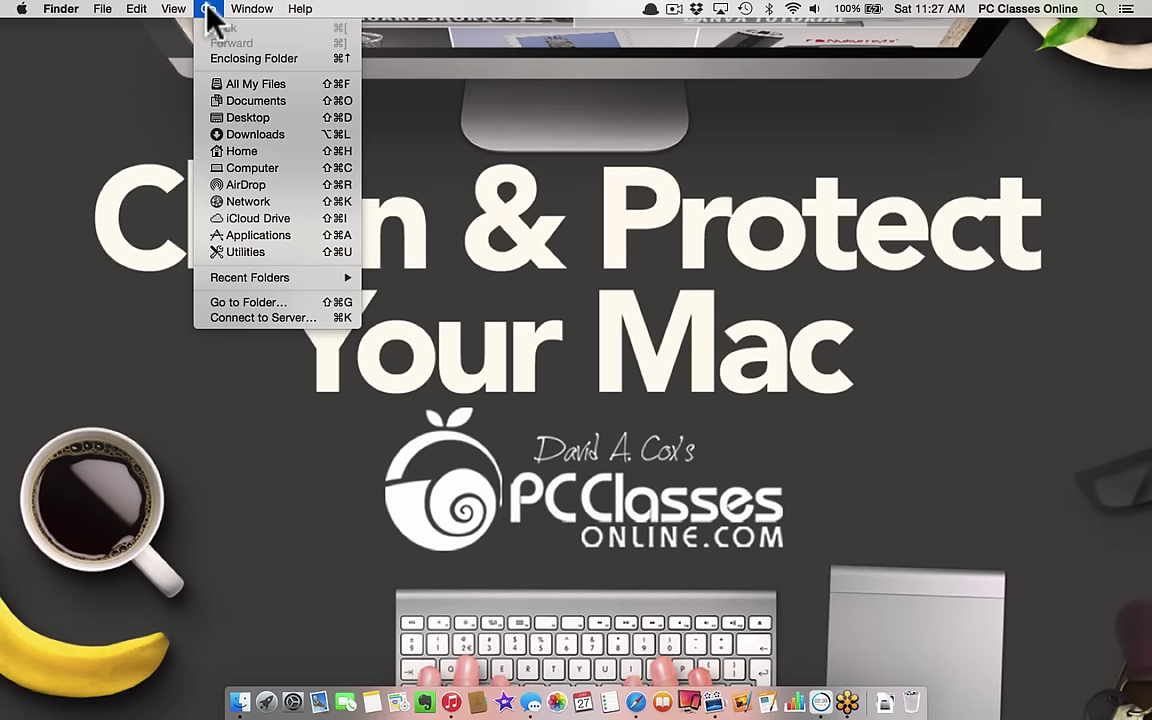
pyautogui.click(99, 70)
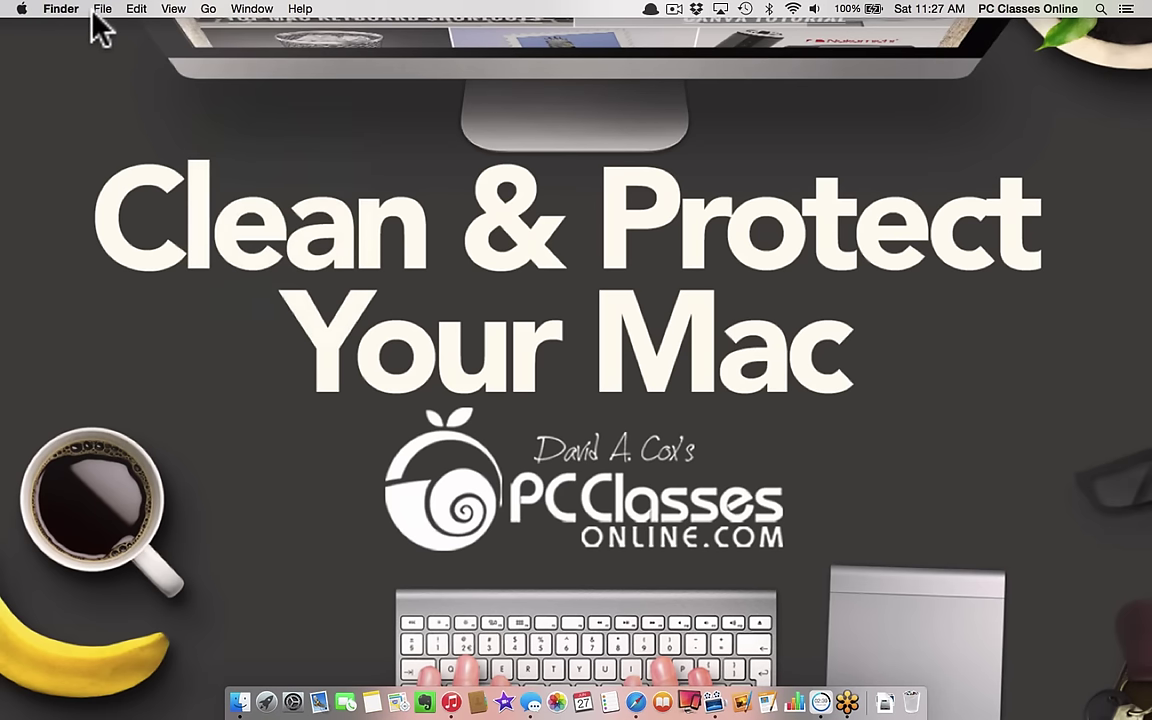
pyautogui.click(210, 10)
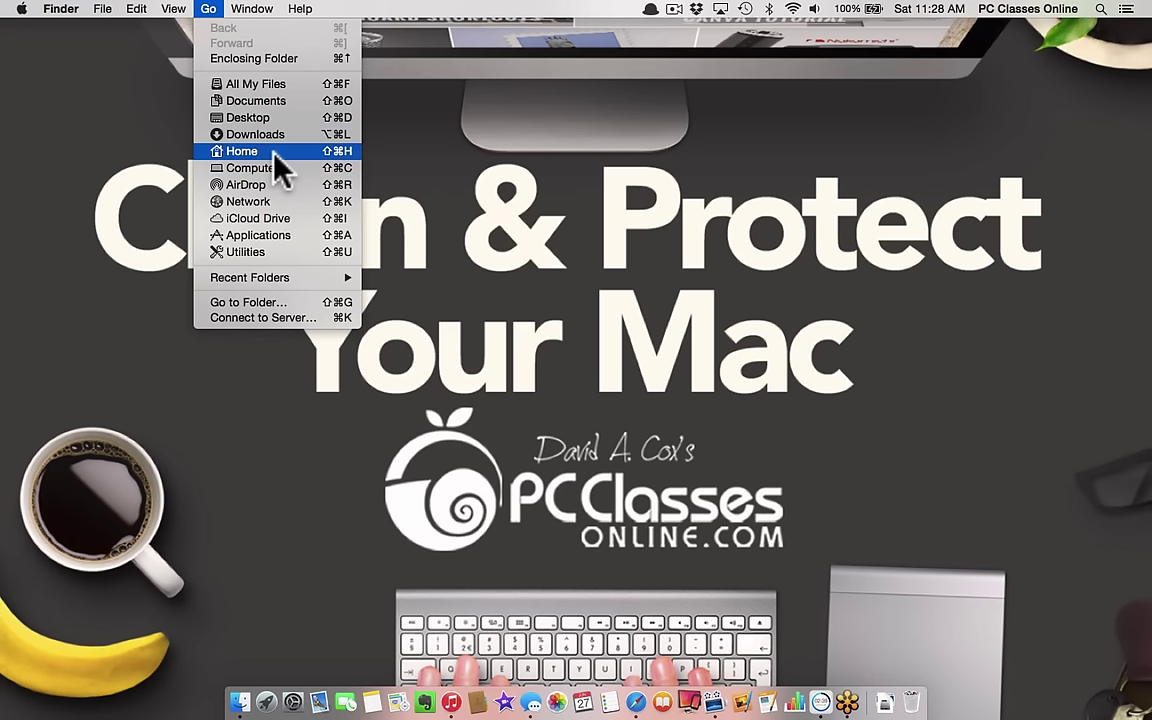
pyautogui.press('alt')
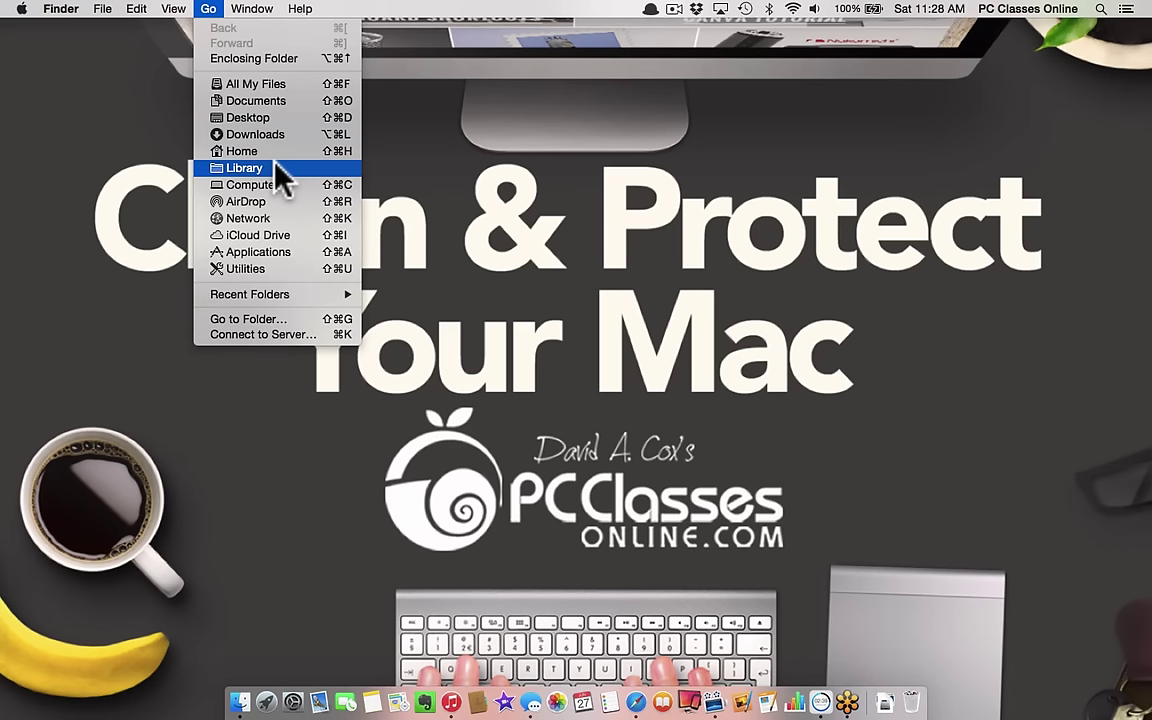
pyautogui.click(276, 167)
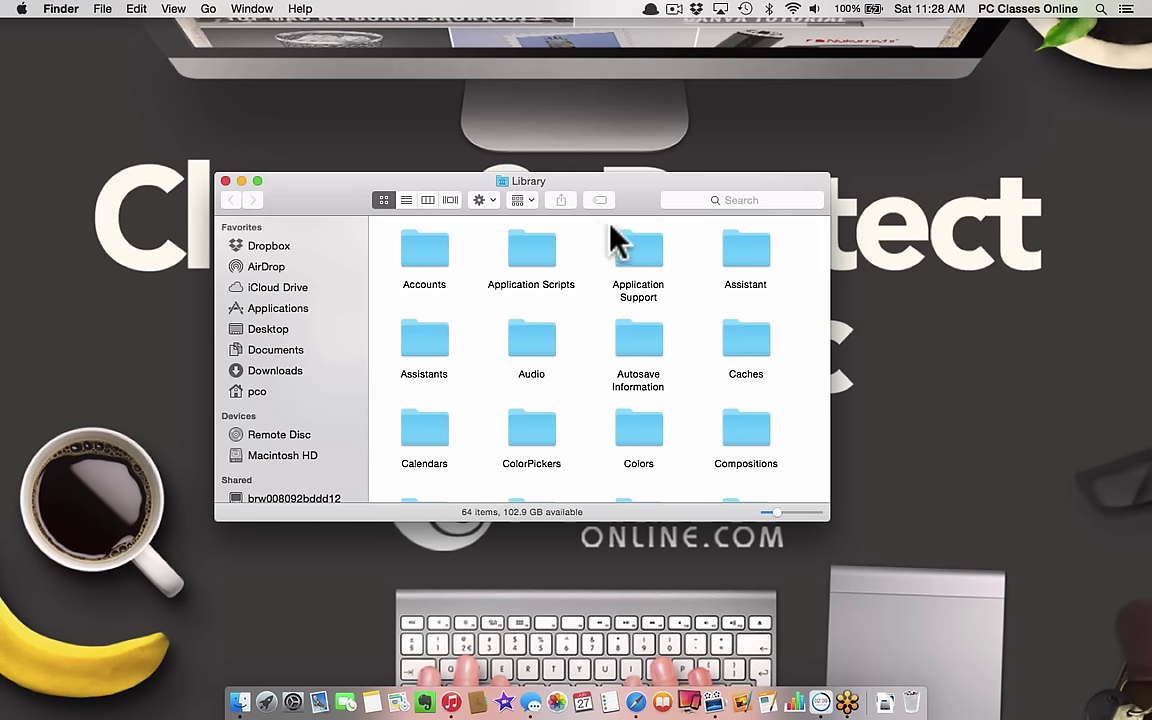
# Look through the Application Support folder inside the Library for leftover app folders, and close the Finder window
pyautogui.click(631, 245)
pyautogui.doubleClick(631, 243)
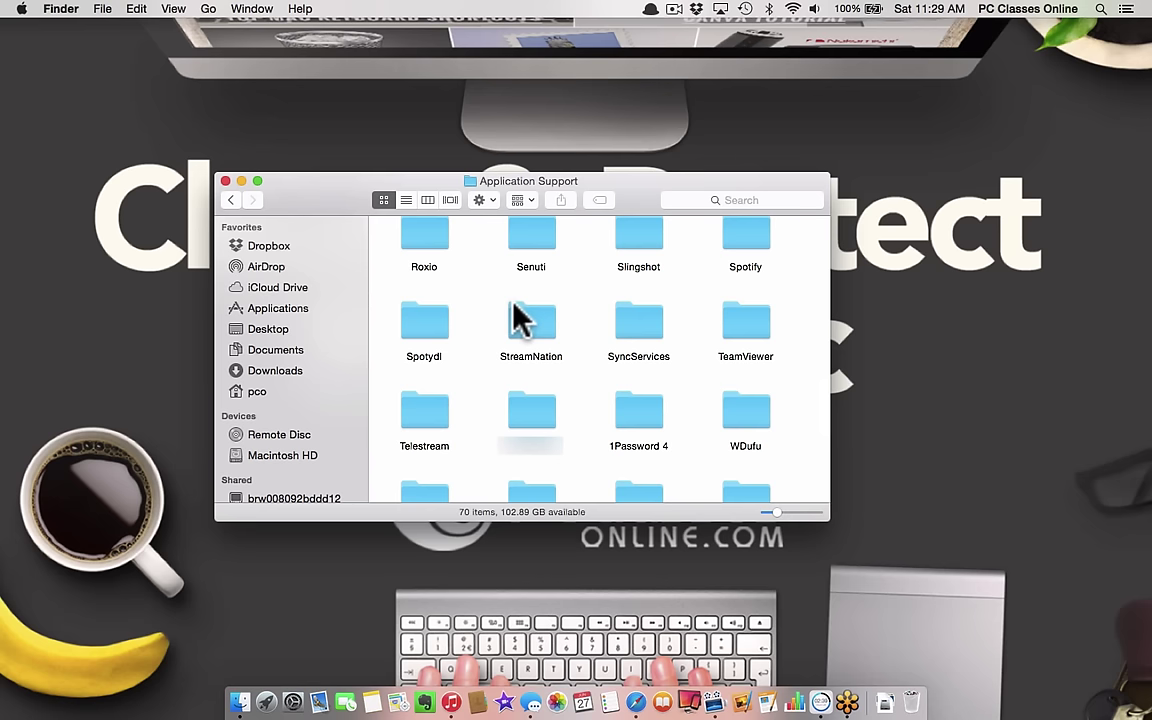
pyautogui.click(225, 181)
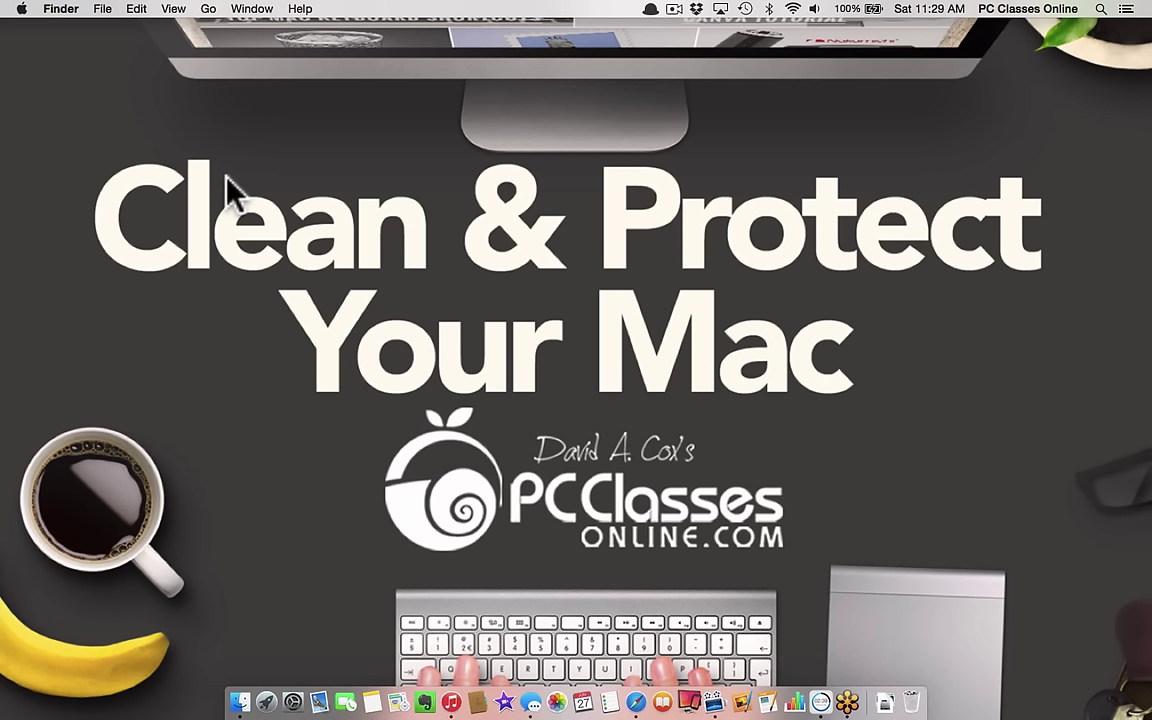
# View the current user's login items in the Users & Groups pane of System Preferences, and select Alfred 2
pyautogui.click(22, 9)
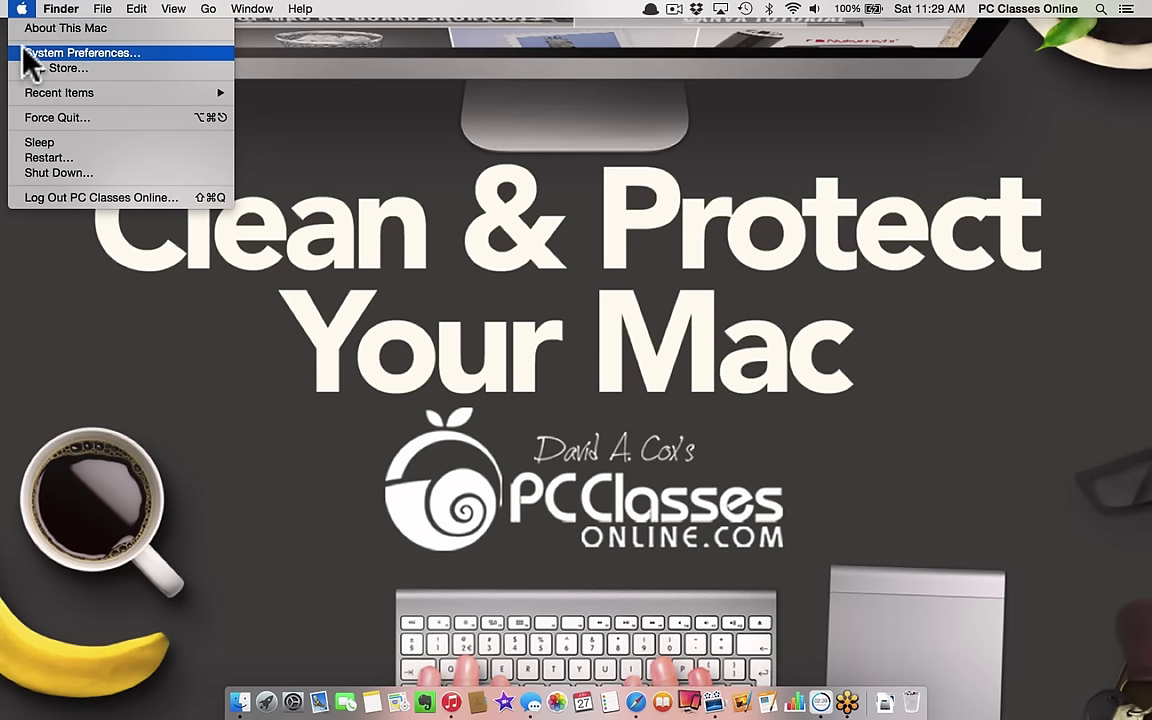
pyautogui.click(153, 52)
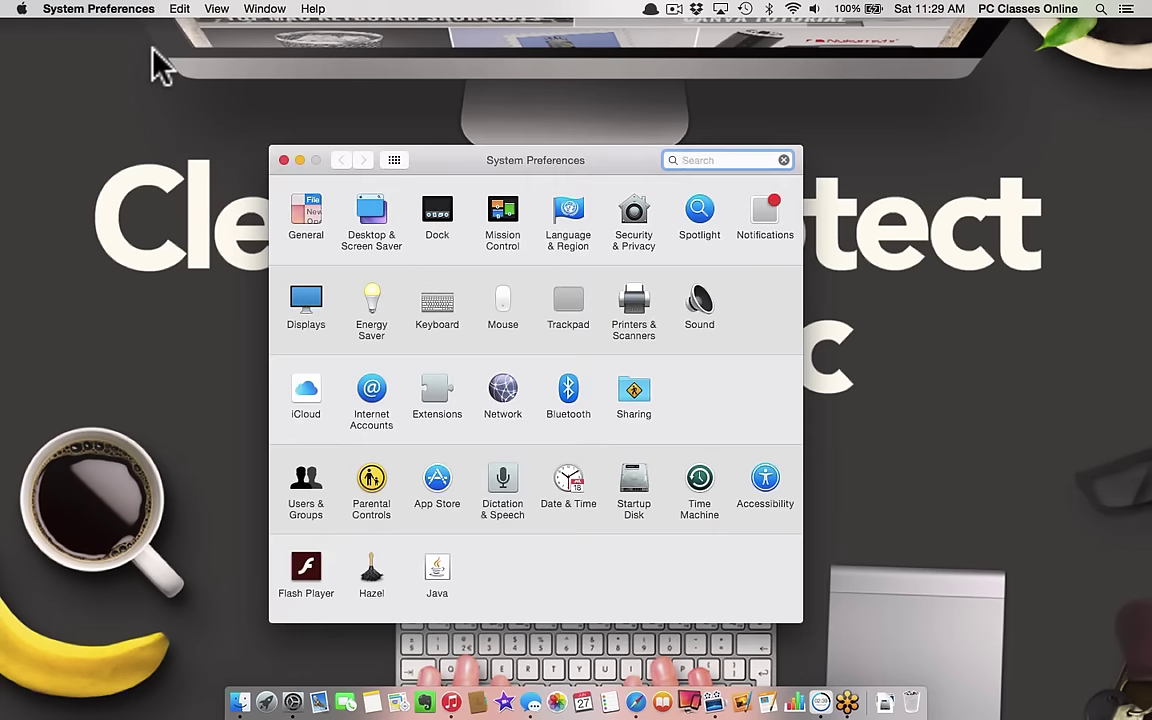
pyautogui.click(310, 484)
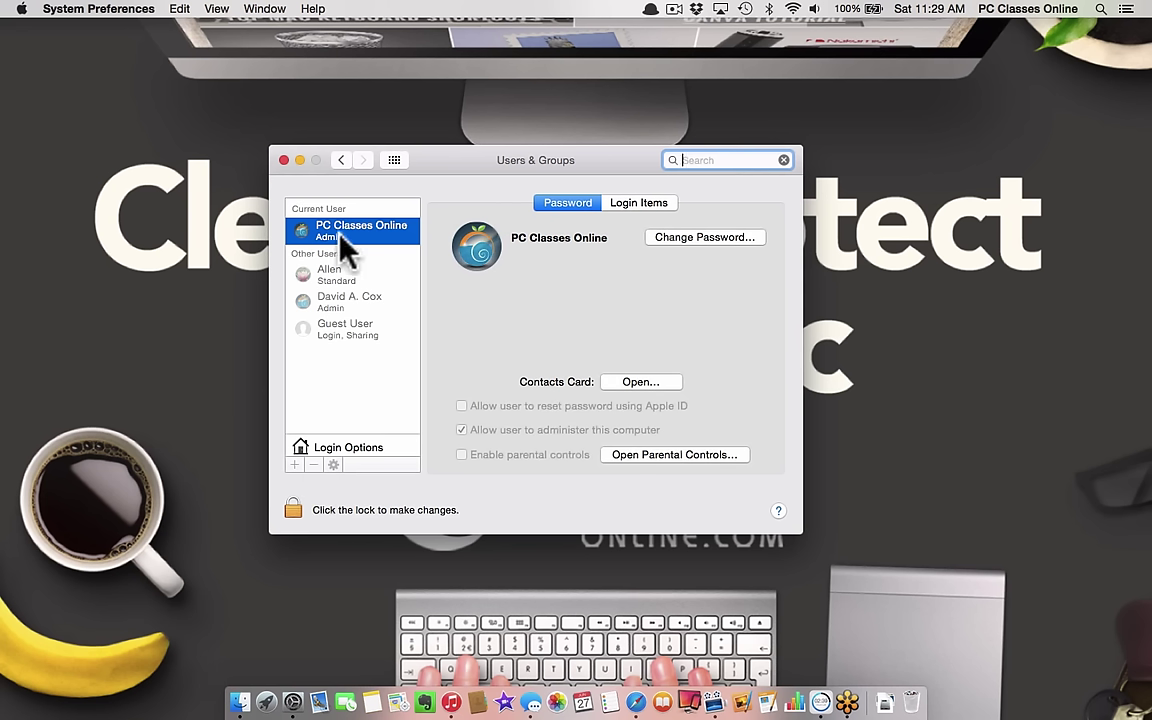
pyautogui.click(619, 205)
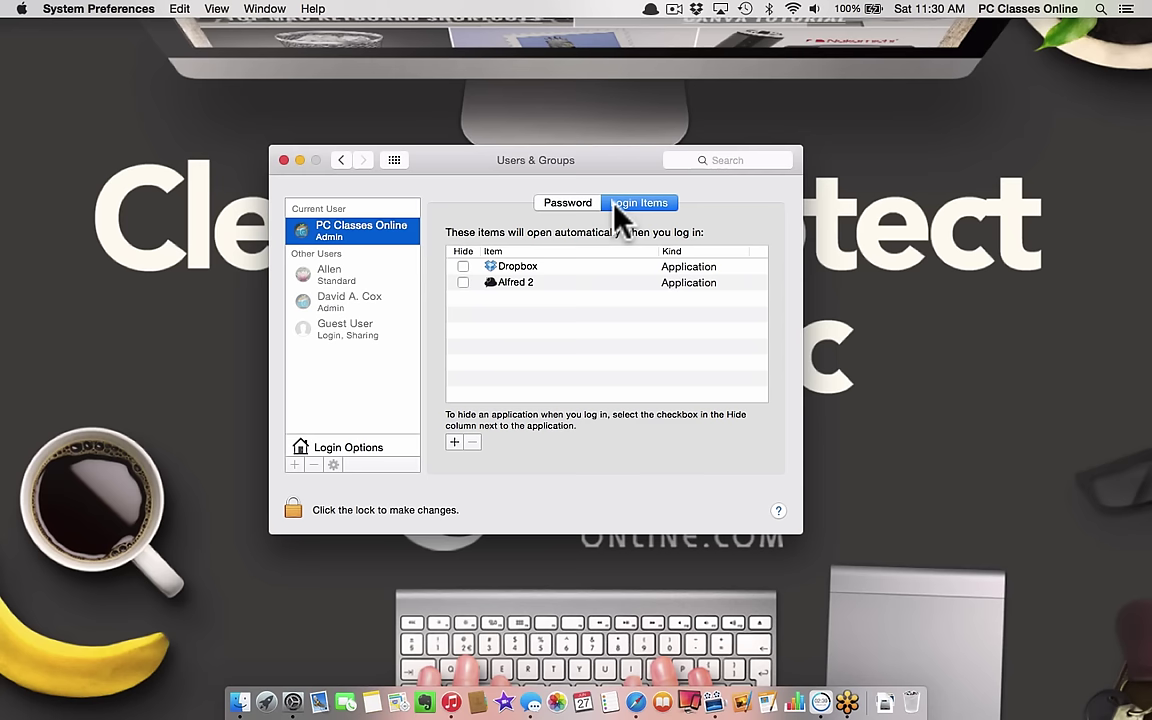
pyautogui.click(519, 283)
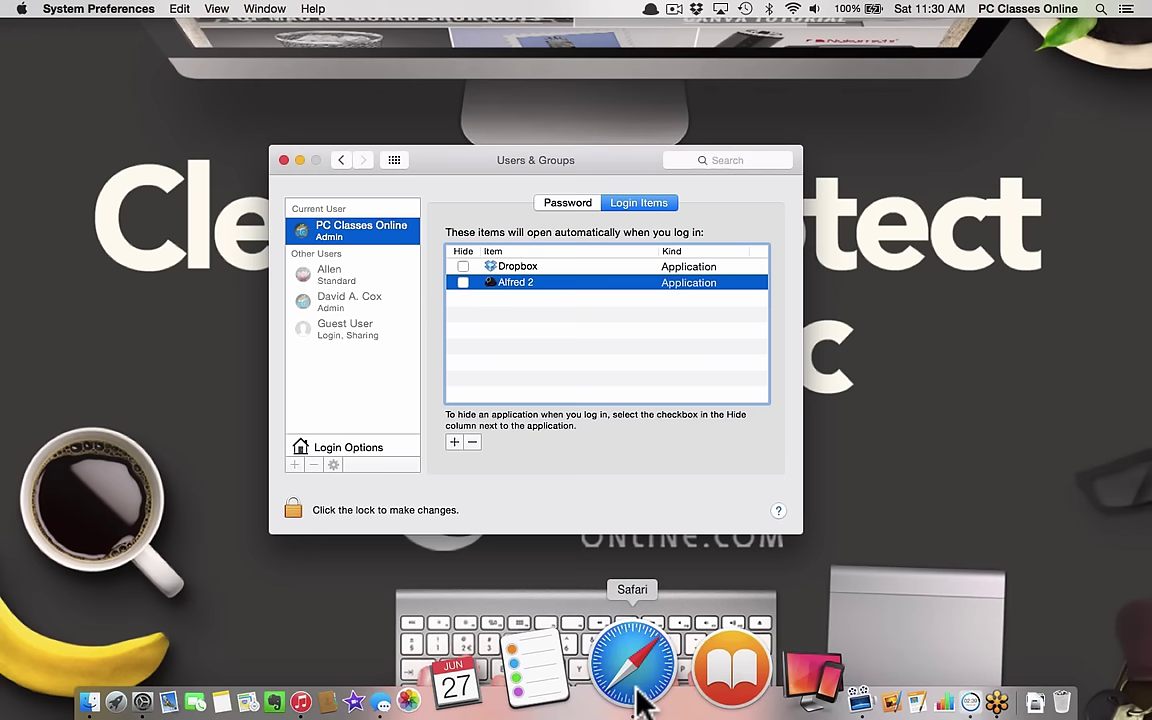
# View Safari's Dock options, including Open at Login, dismiss them unchanged, and close System Preferences
pyautogui.click(637, 700)
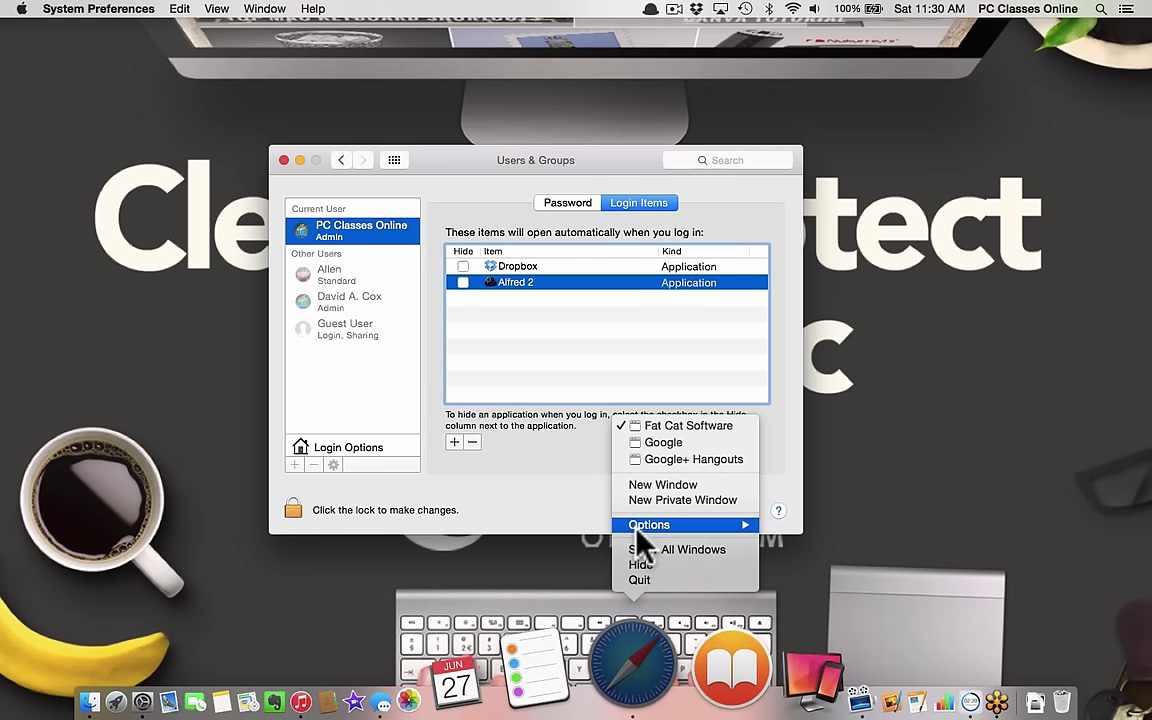
pyautogui.moveTo(640, 530)
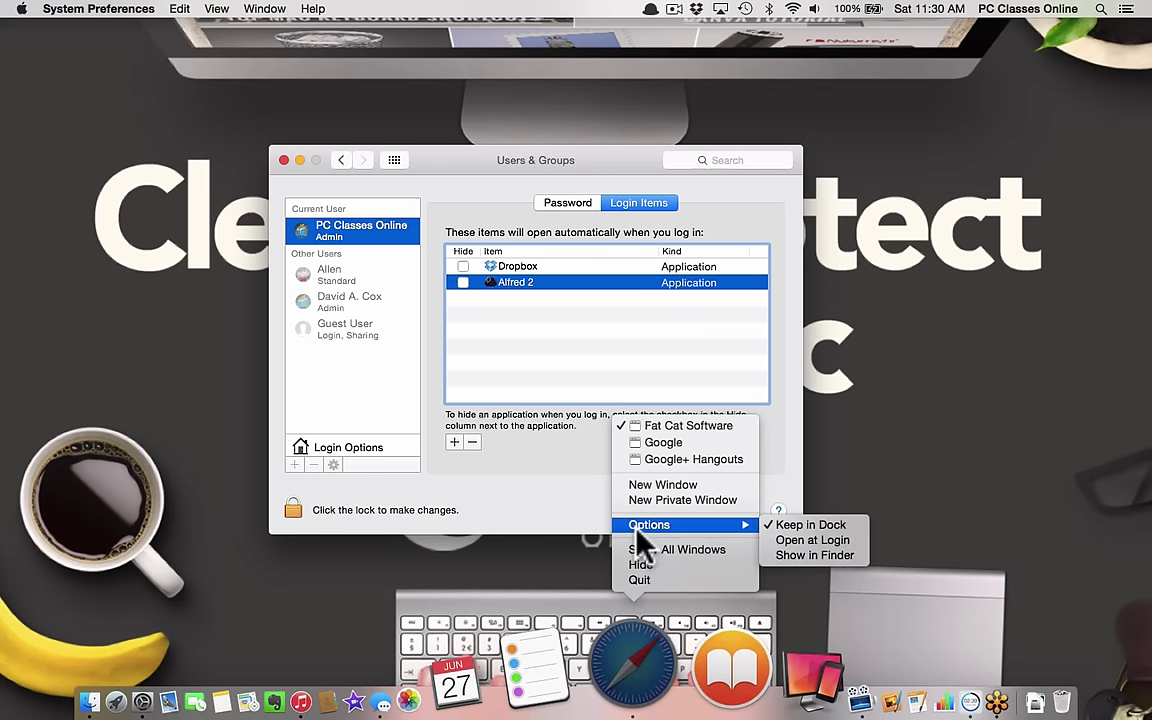
pyautogui.click(866, 548)
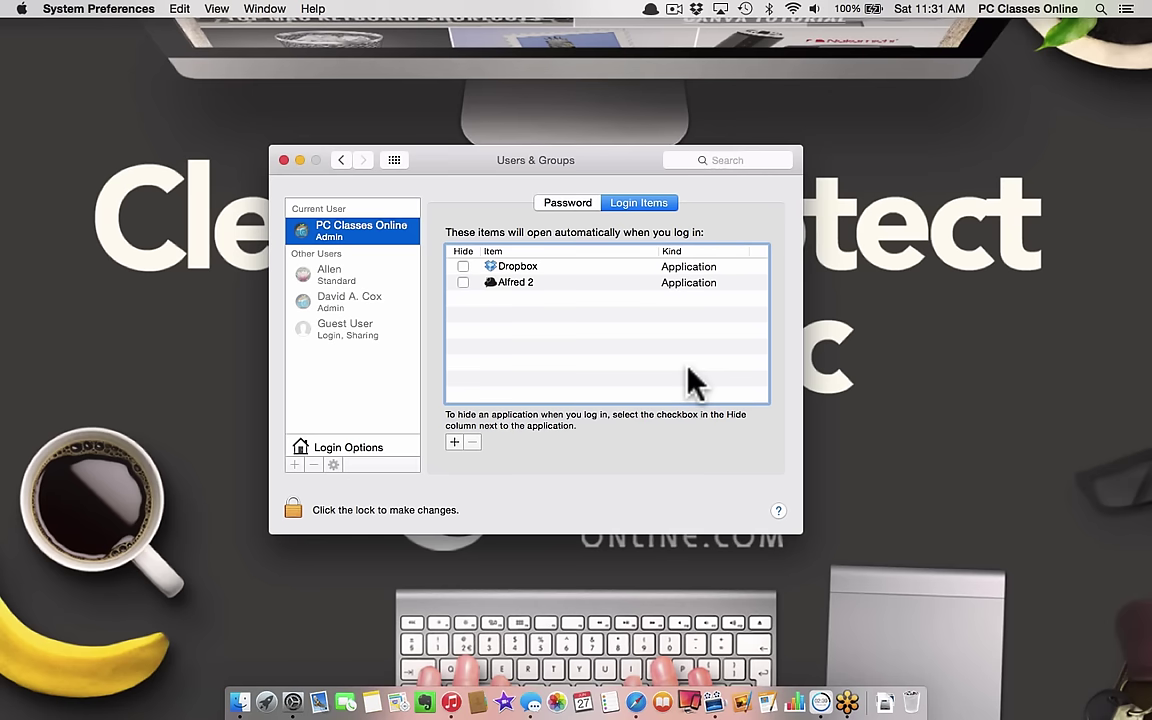
pyautogui.click(284, 161)
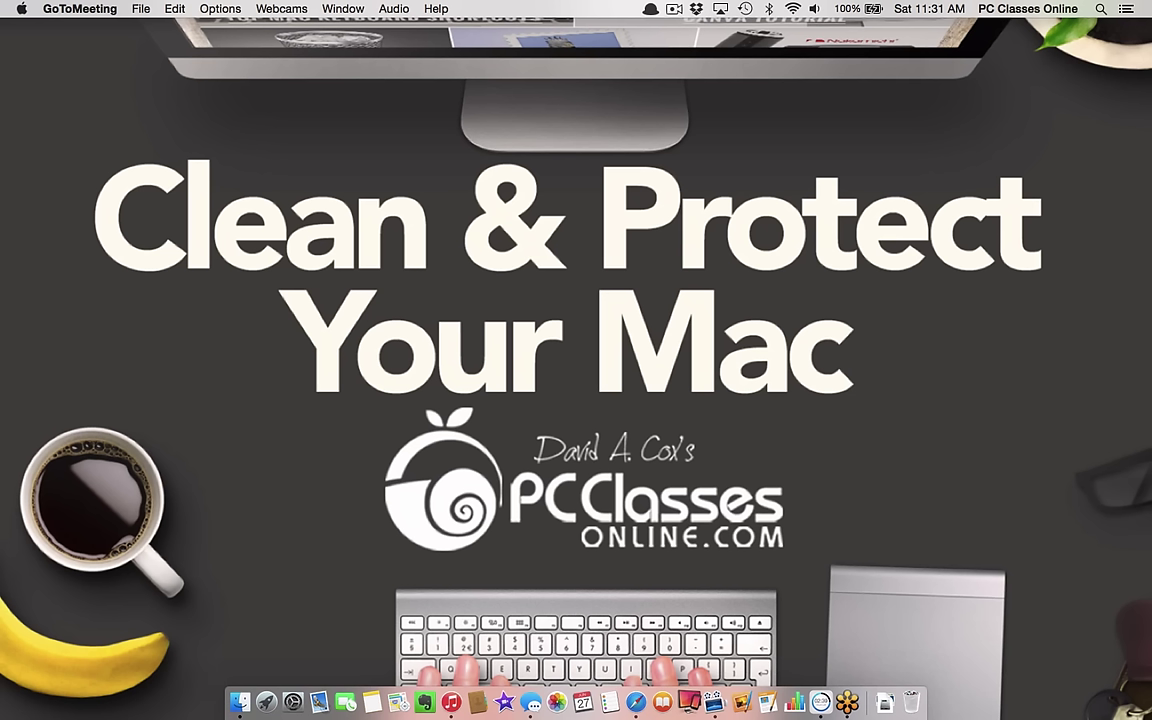
# View the FileVault settings in the Security & Privacy pane of System Preferences, and close the window
pyautogui.click(662, 320)
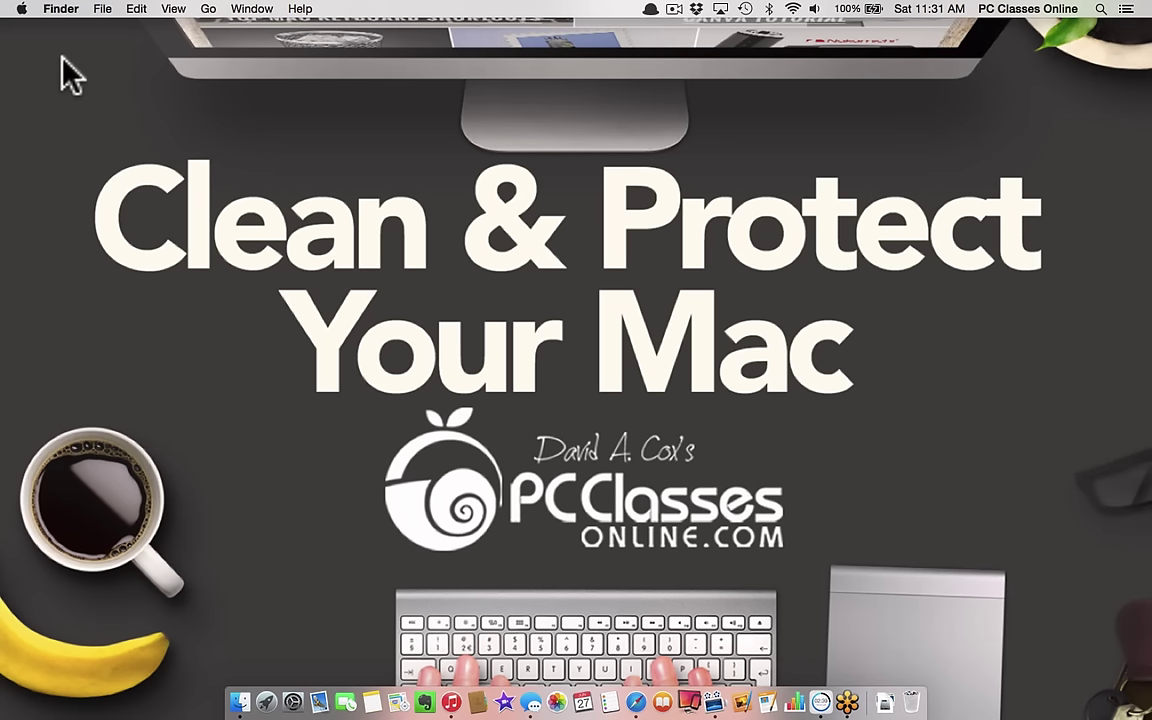
pyautogui.click(22, 9)
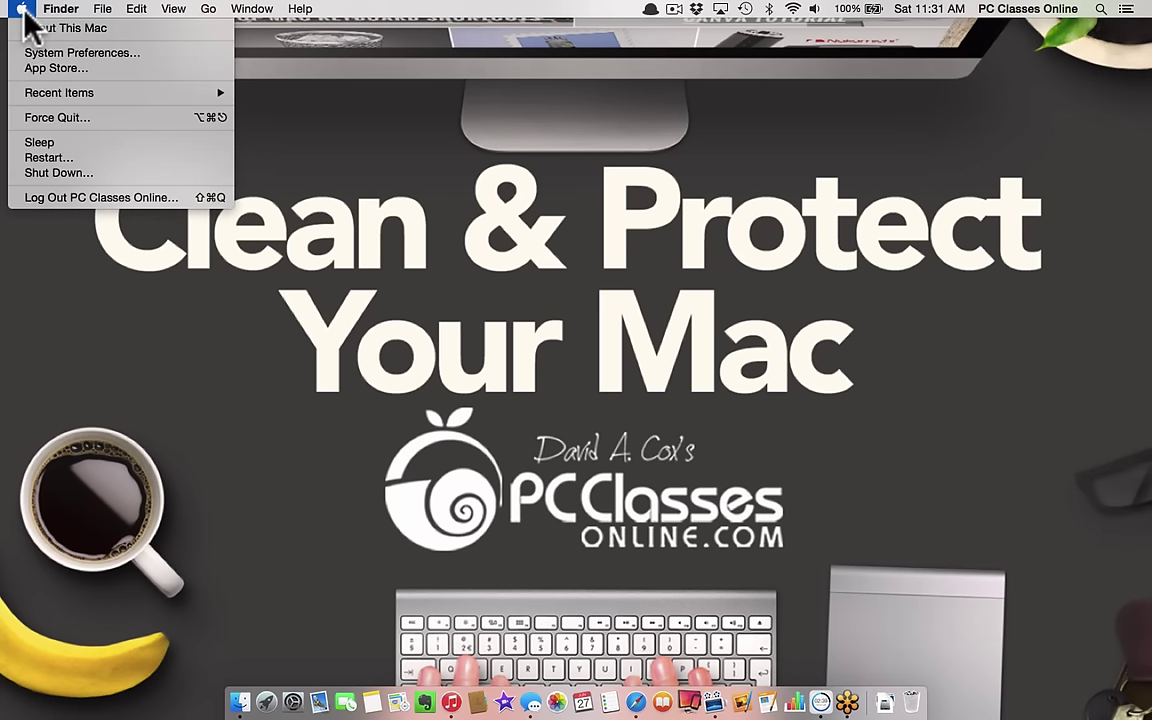
pyautogui.click(33, 52)
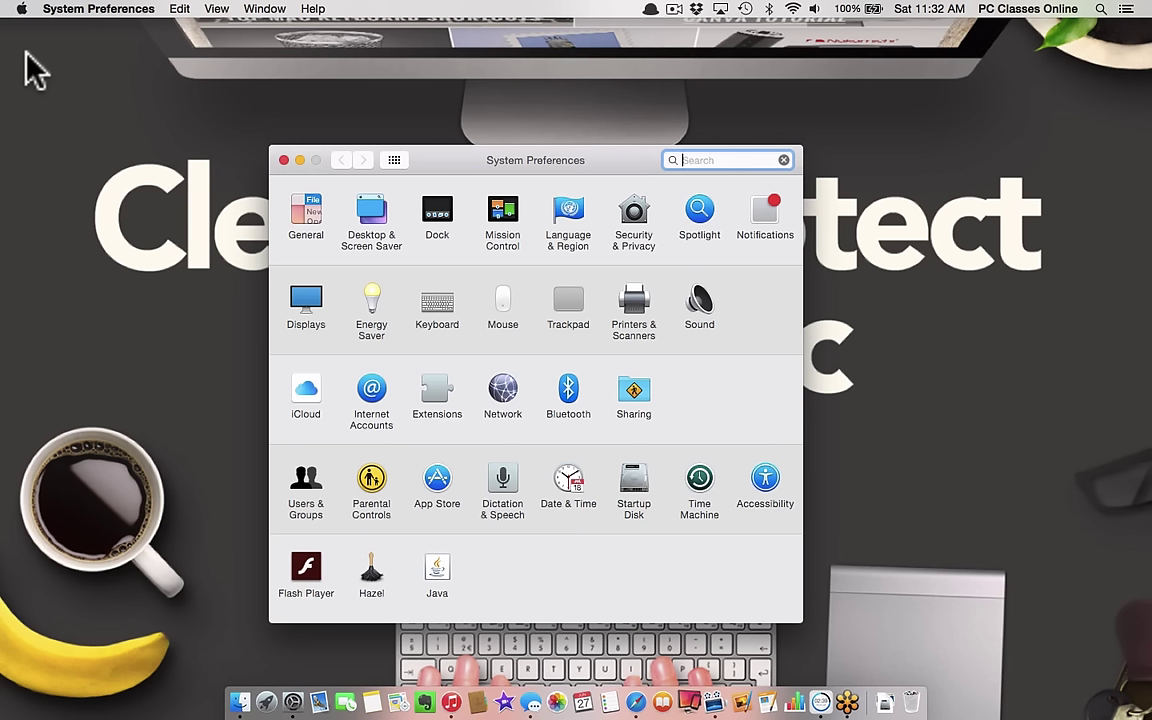
pyautogui.moveTo(539, 162); pyautogui.dragTo(573, 130)
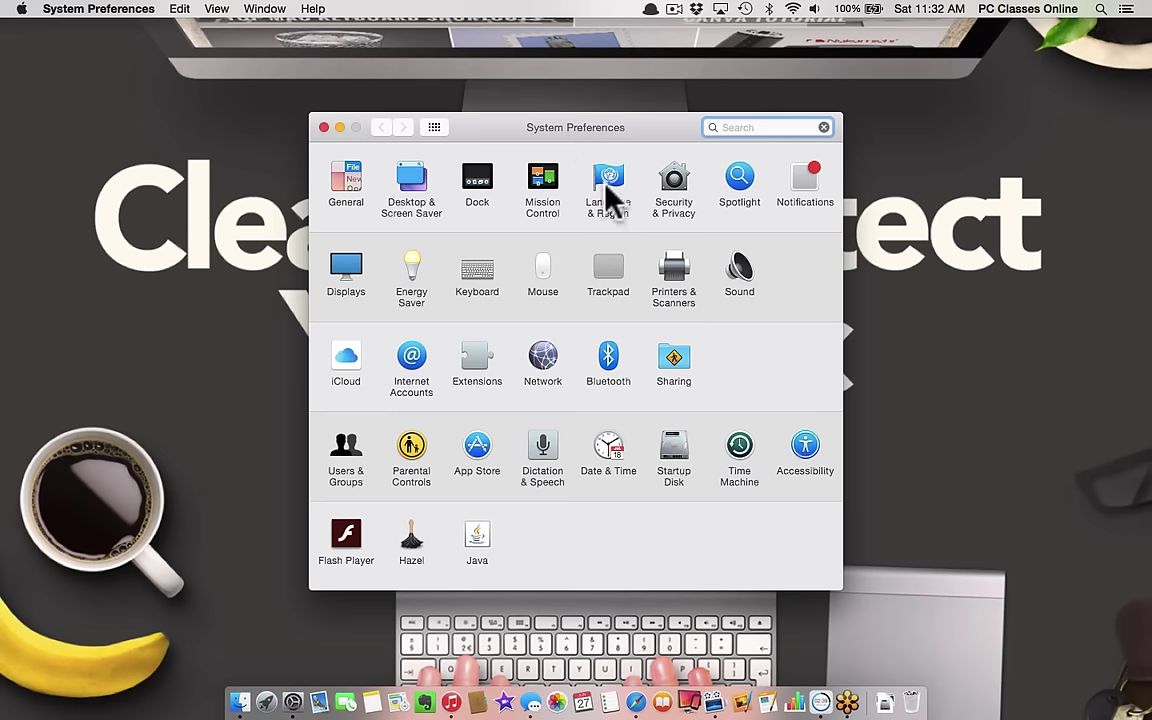
pyautogui.click(678, 177)
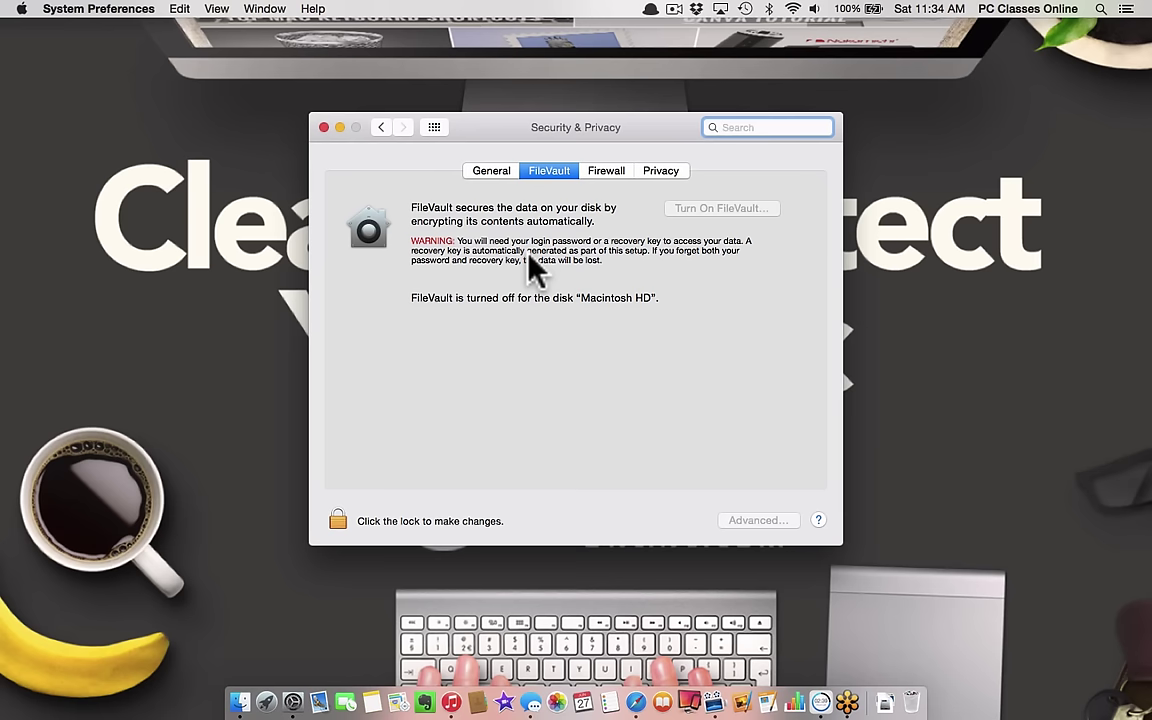
pyautogui.click(323, 127)
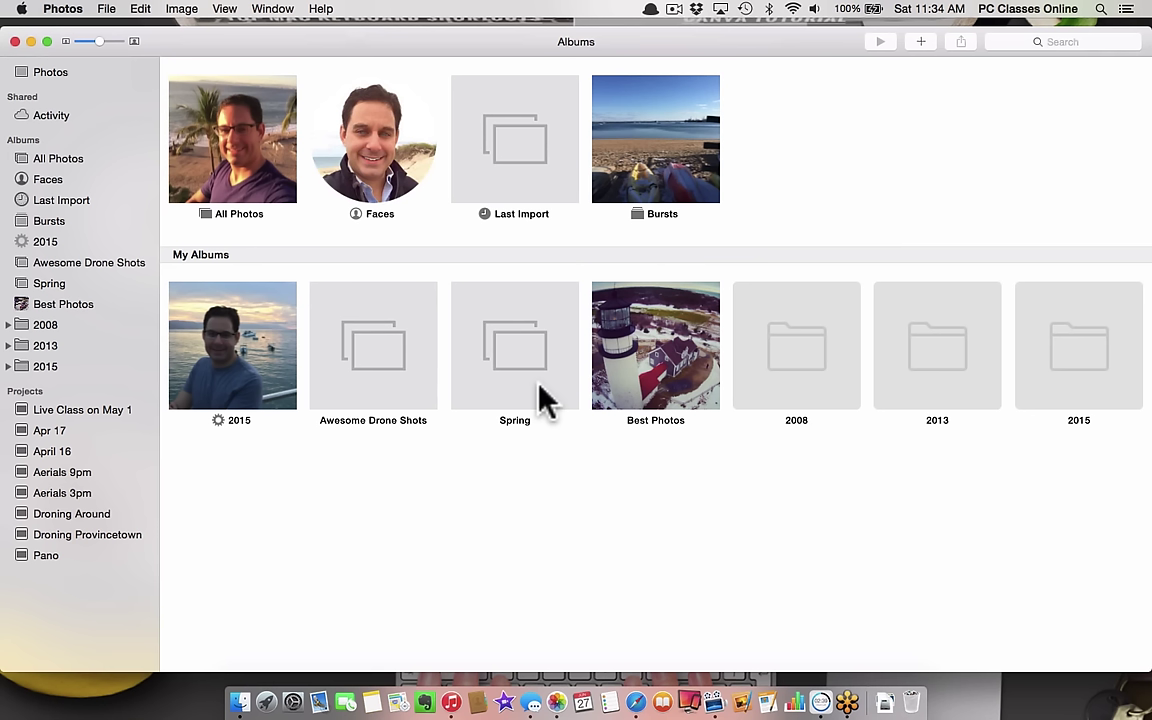
# Show the recently deleted items in Photos, and close the Photos window
pyautogui.click(106, 9)
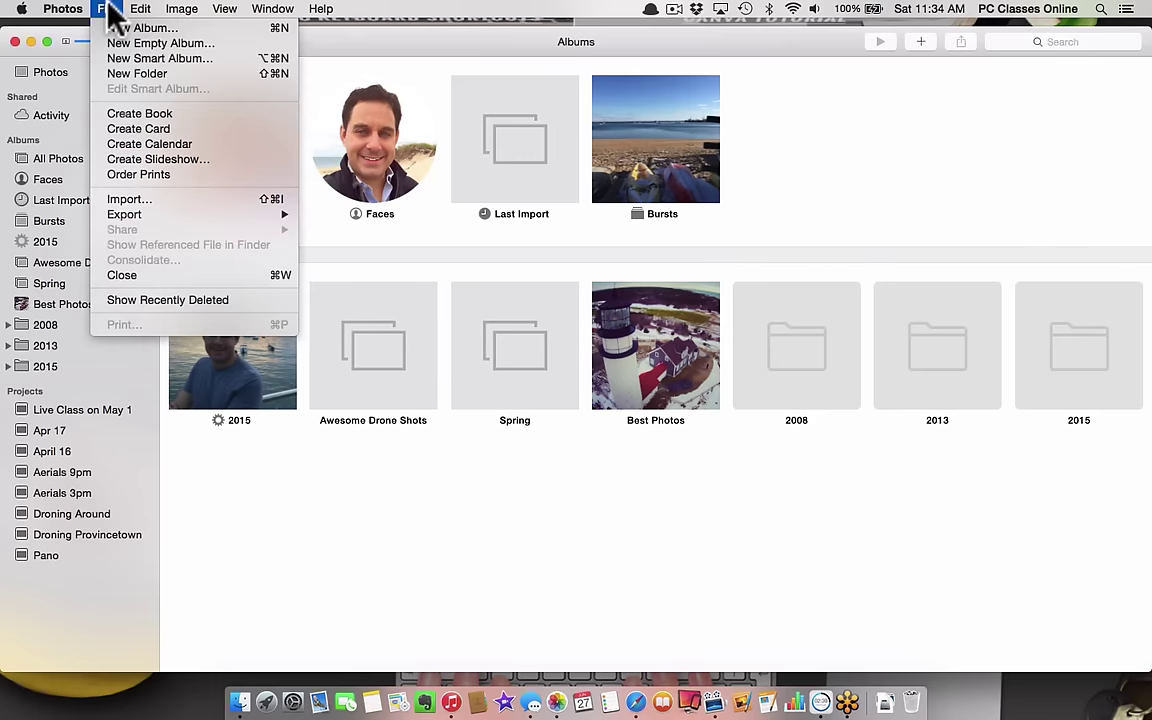
pyautogui.click(115, 302)
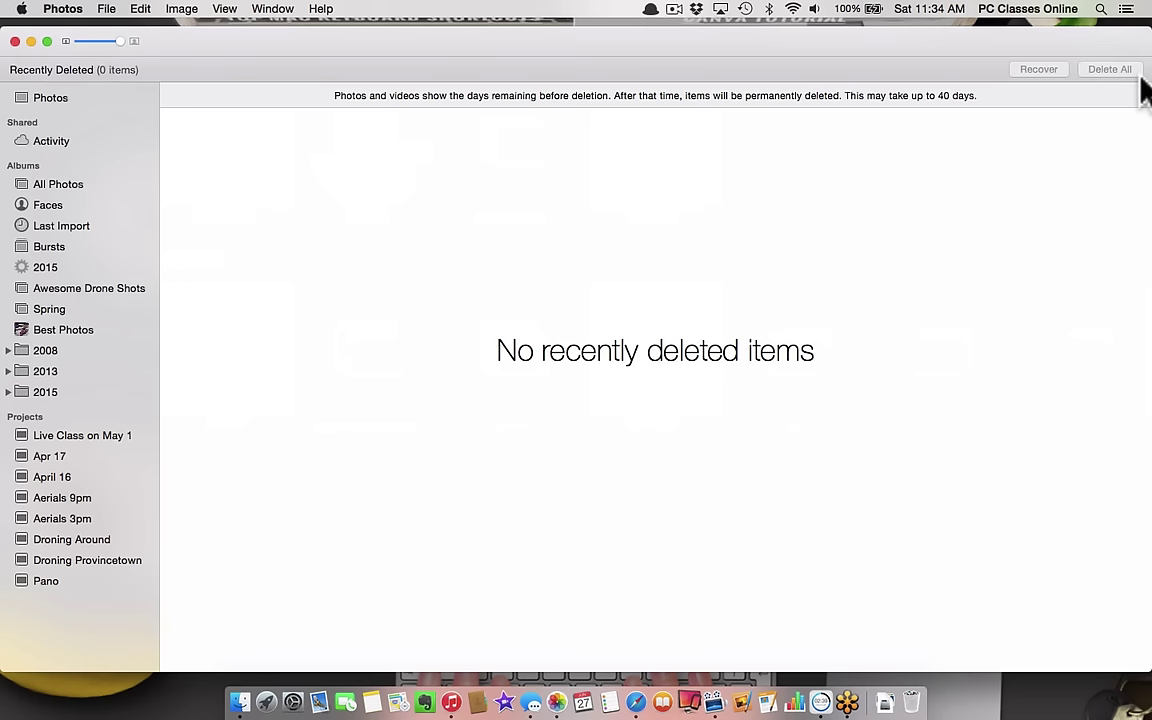
pyautogui.click(15, 41)
# Open iPhoto from Launchpad, view its Trash, and quit iPhoto
pyautogui.press('F4')
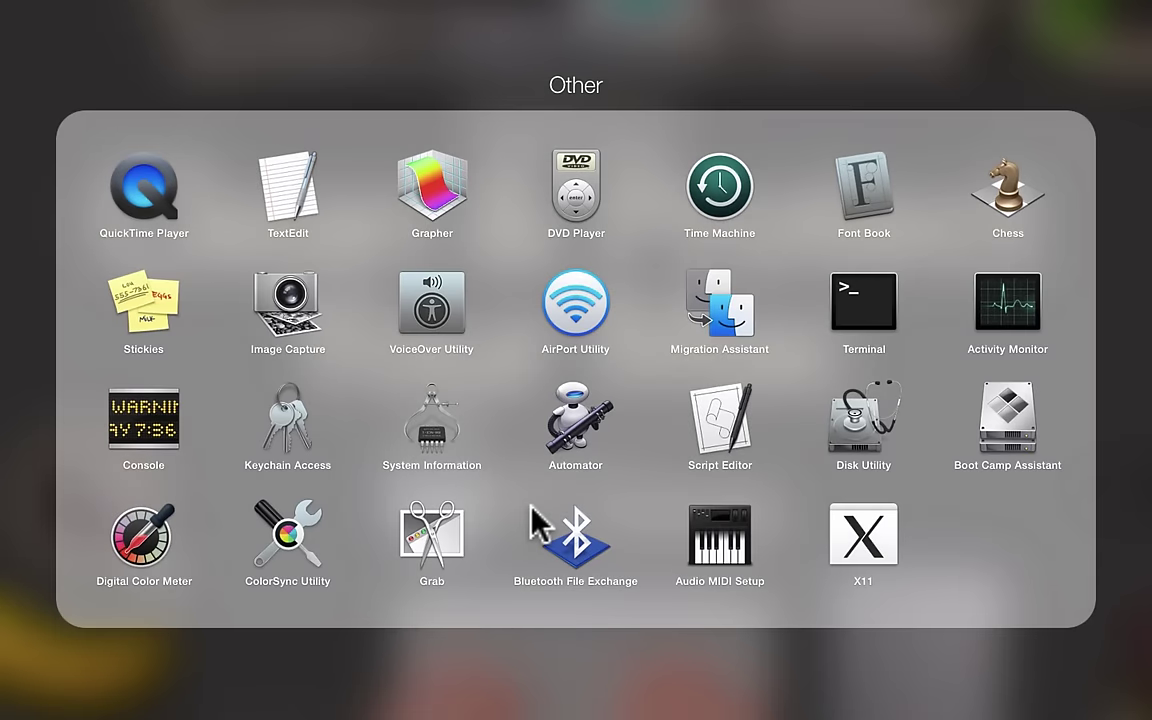
pyautogui.click(431, 92)
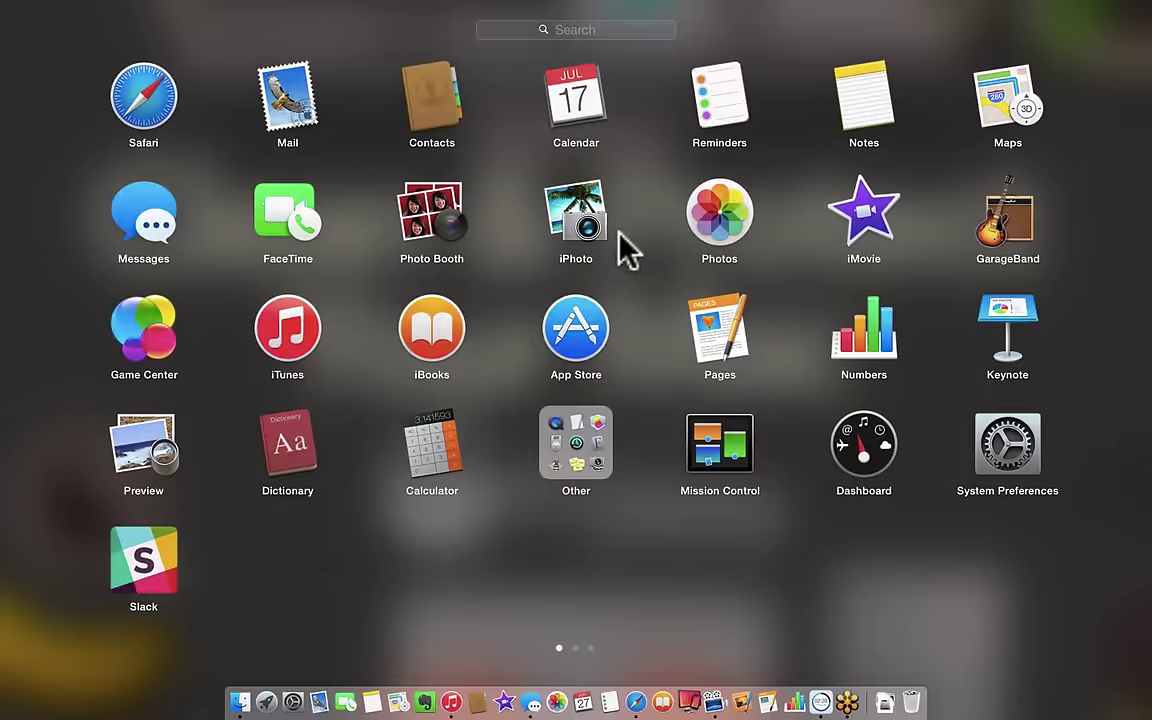
pyautogui.press('F4')
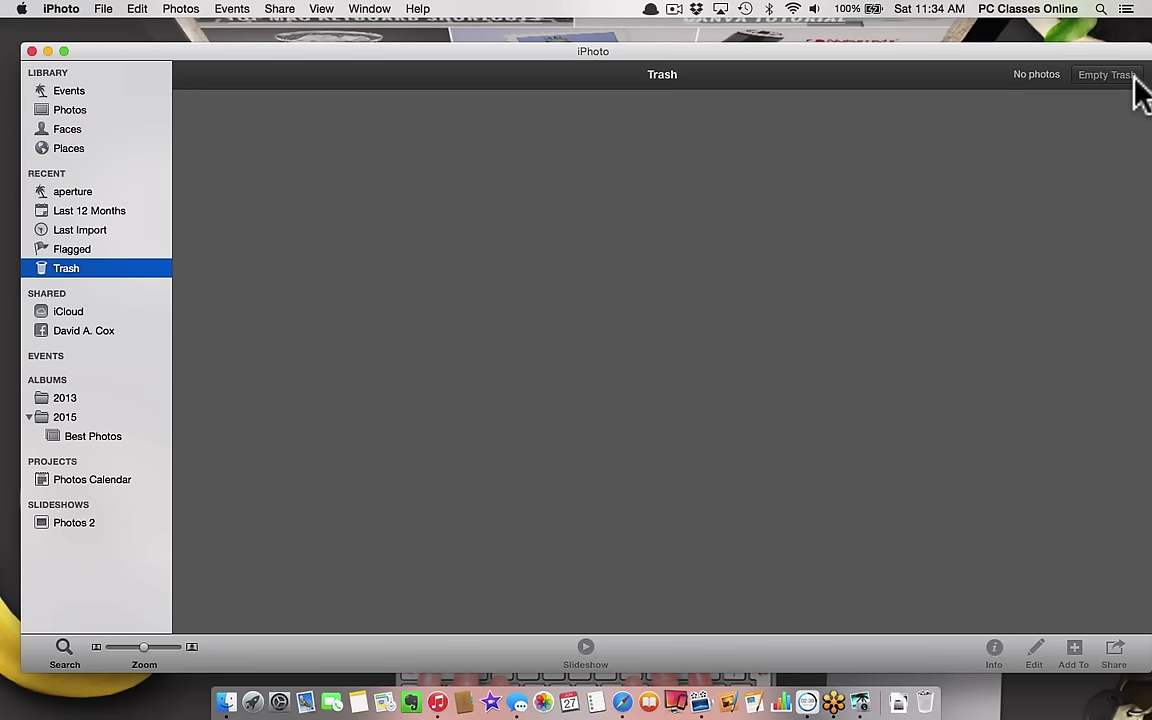
pyautogui.click(58, 9)
pyautogui.click(112, 237)
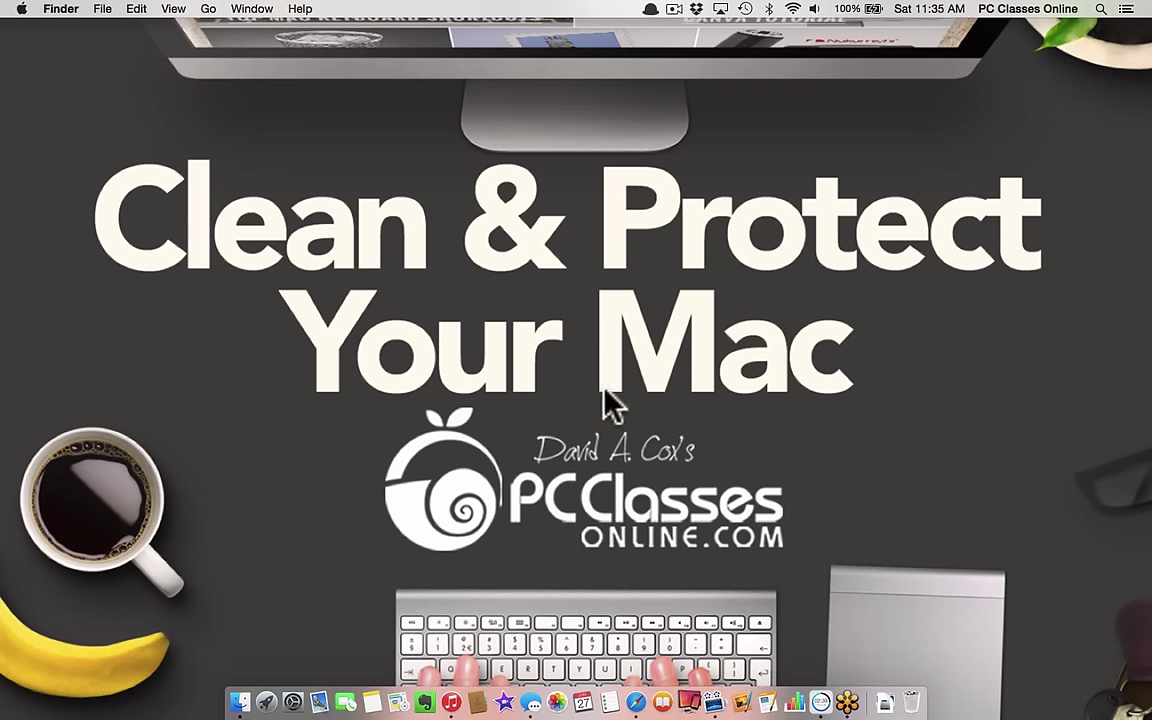
# Open the Selective Sync folder list from the account settings in Dropbox's preferences
pyautogui.click(696, 10)
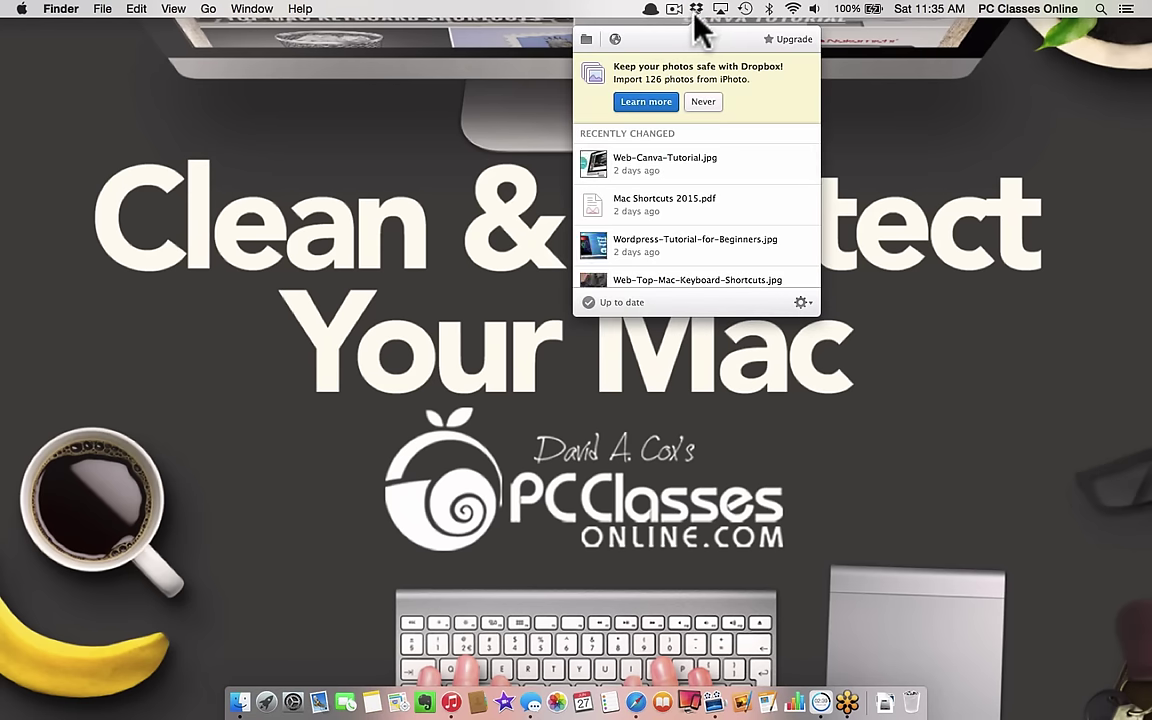
pyautogui.click(801, 302)
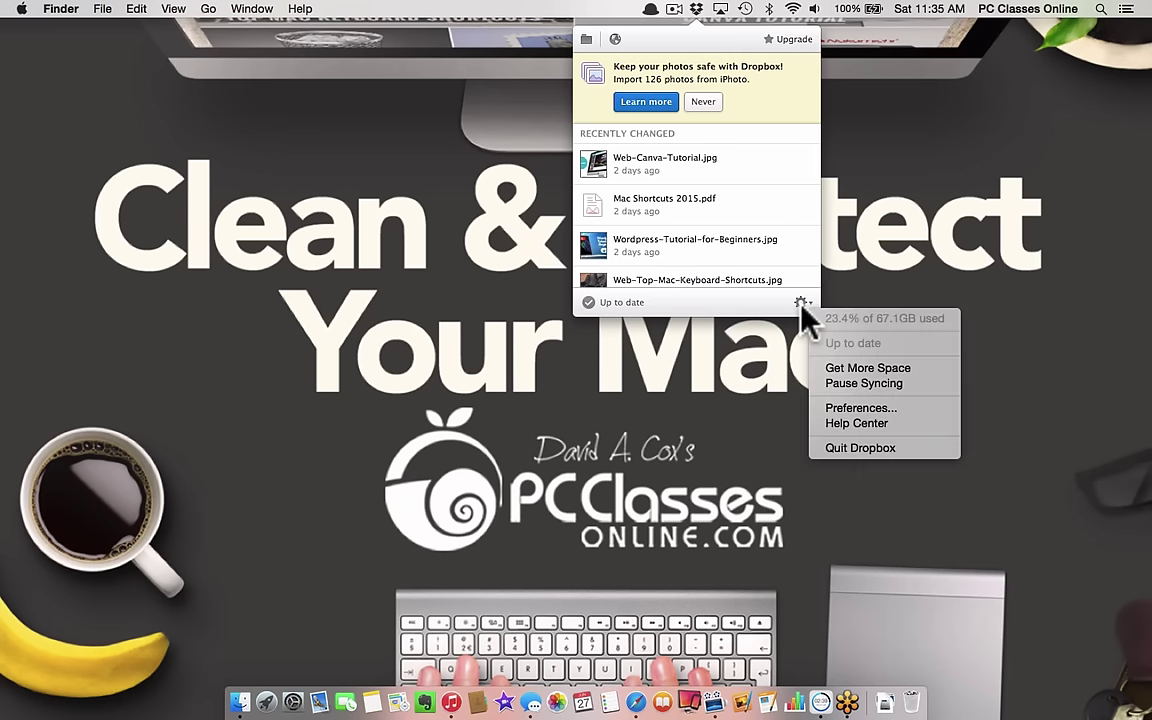
pyautogui.click(845, 408)
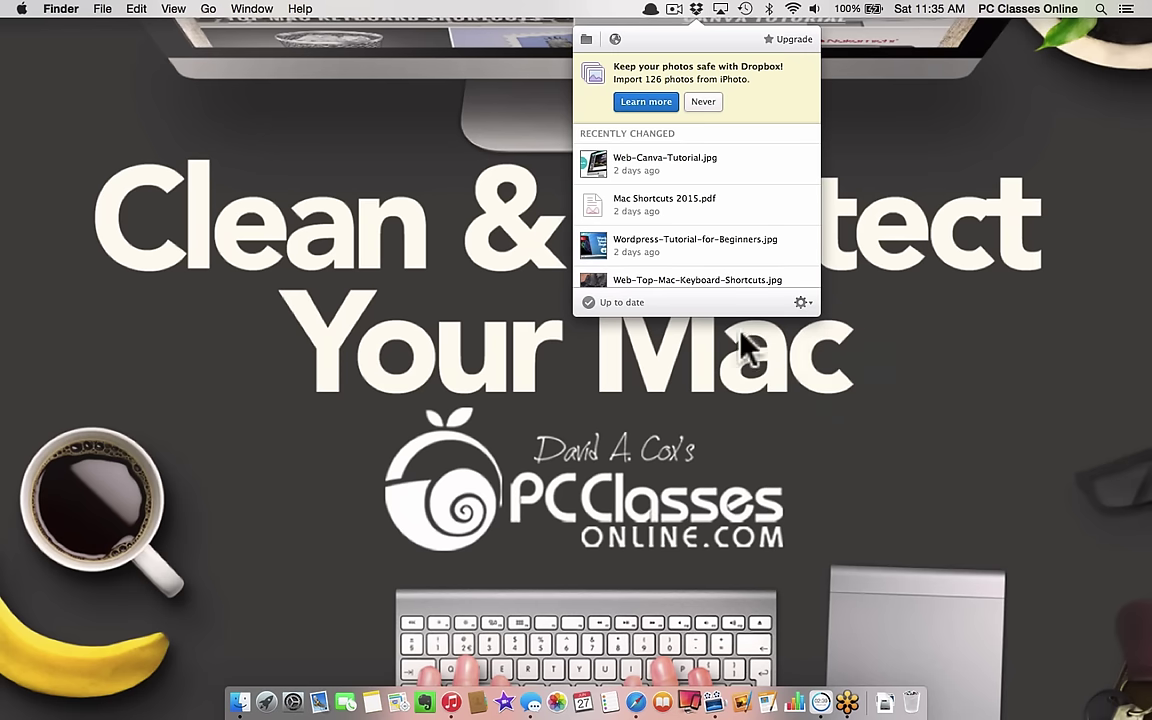
pyautogui.click(431, 170)
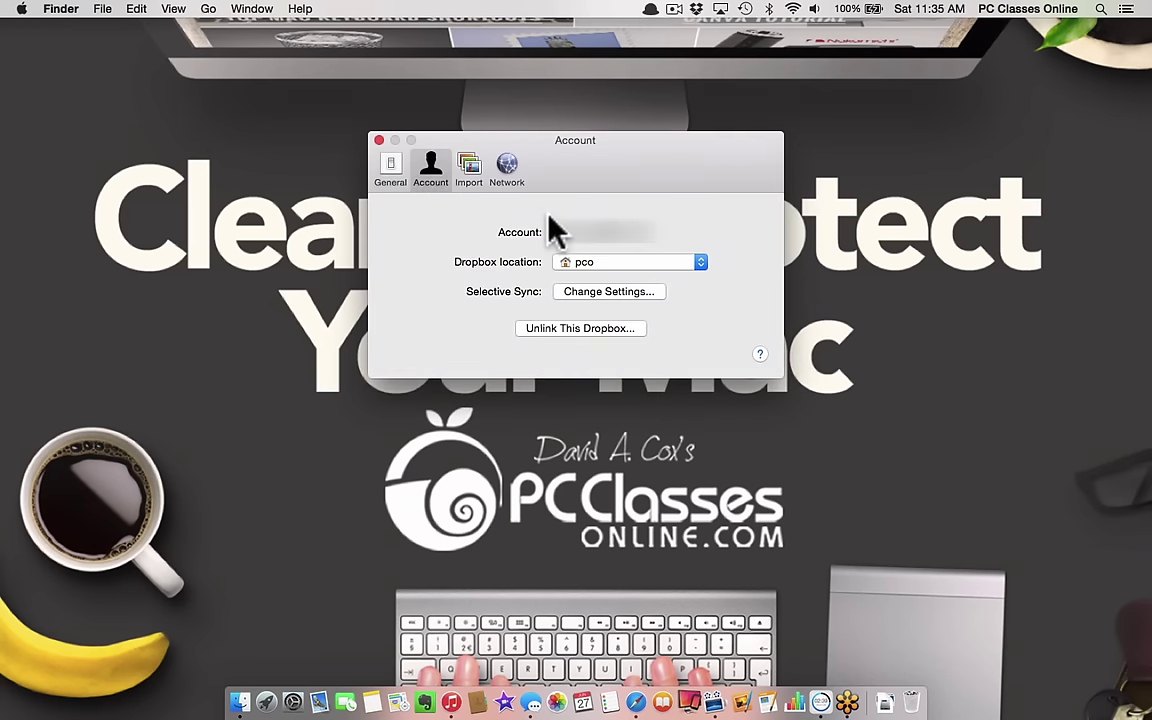
pyautogui.click(600, 291)
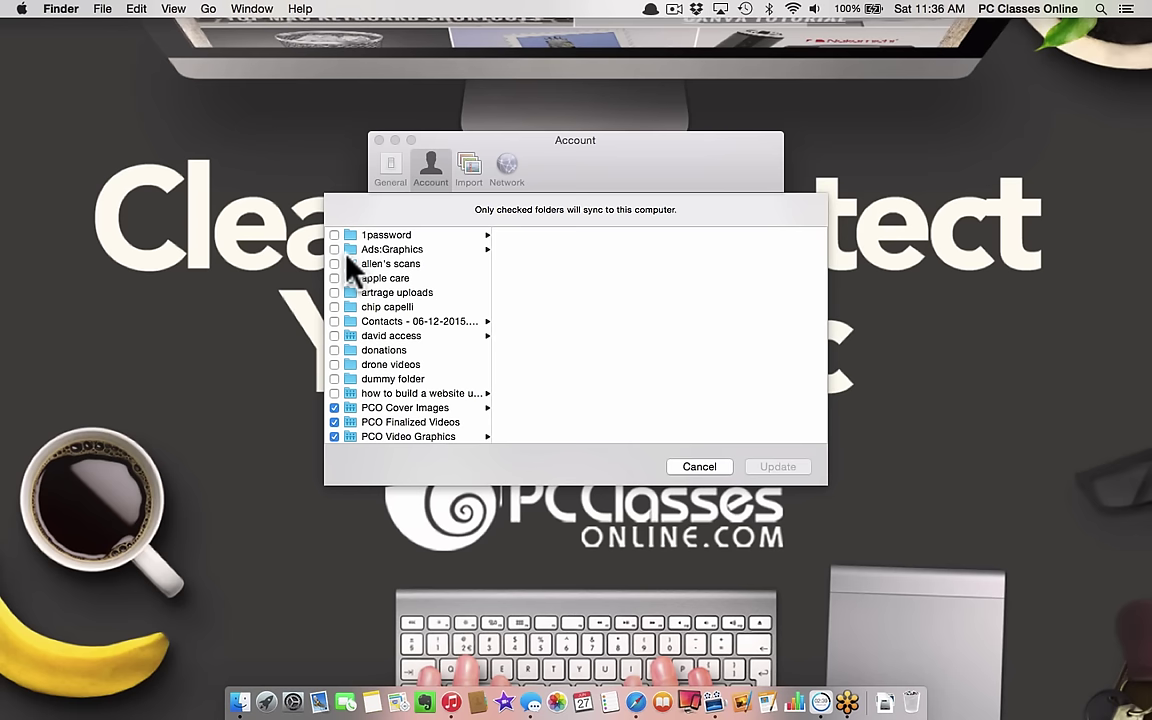
# Look through the Selective Sync folders, cancel without changing them, and close the Dropbox preferences
pyautogui.scroll(-3, 410, 310)
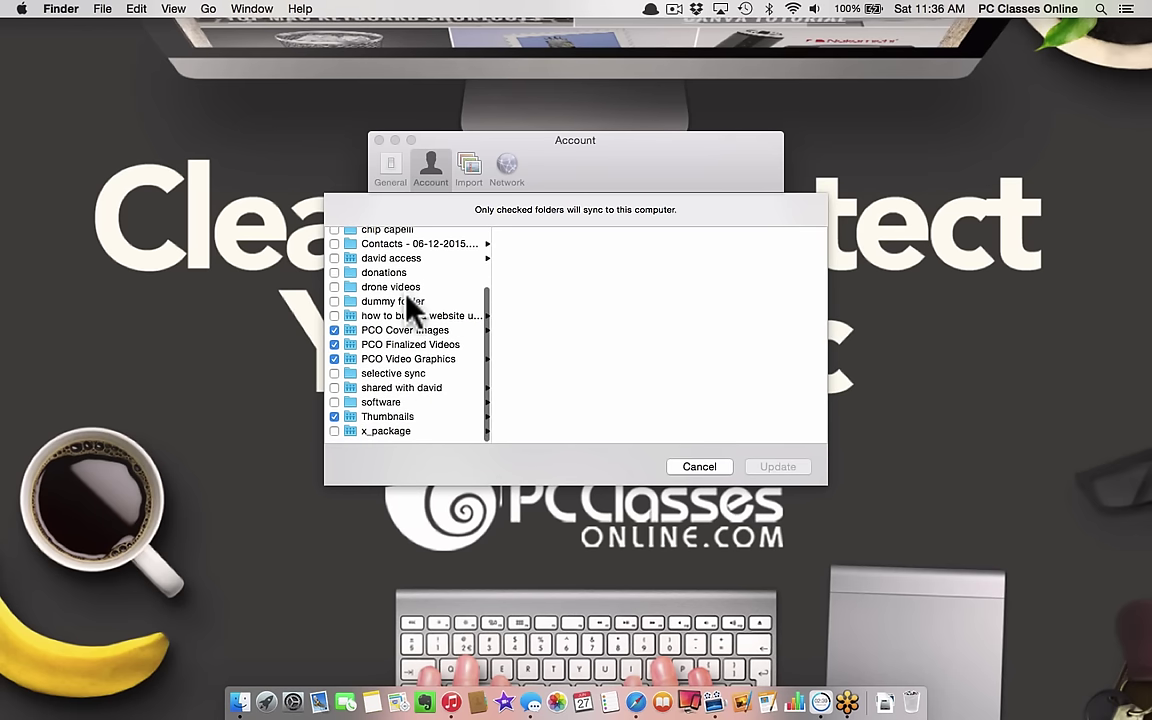
pyautogui.scroll(3, 410, 310)
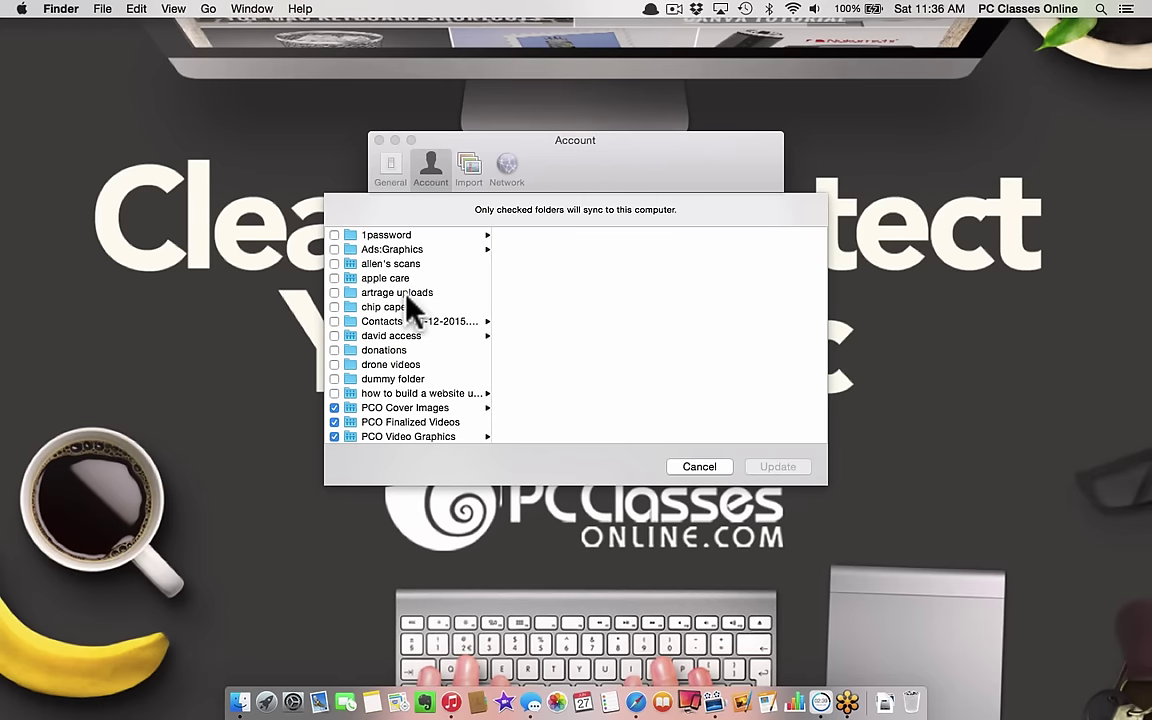
pyautogui.scroll(-3, 407, 296)
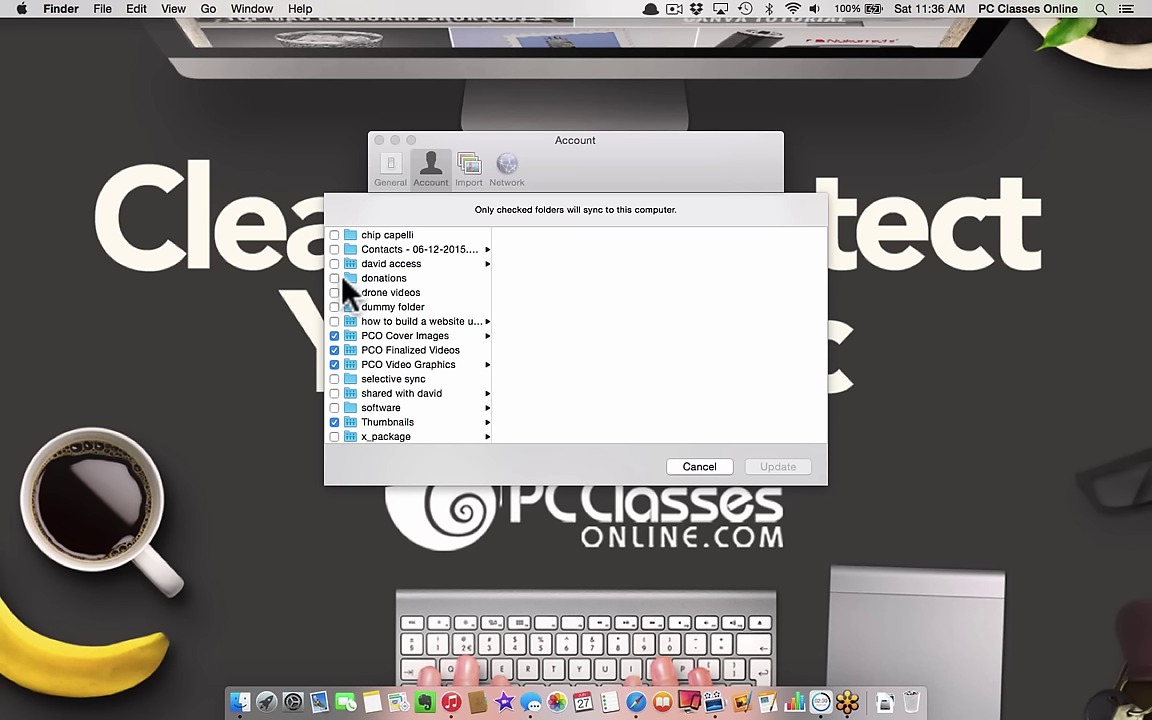
pyautogui.click(710, 466)
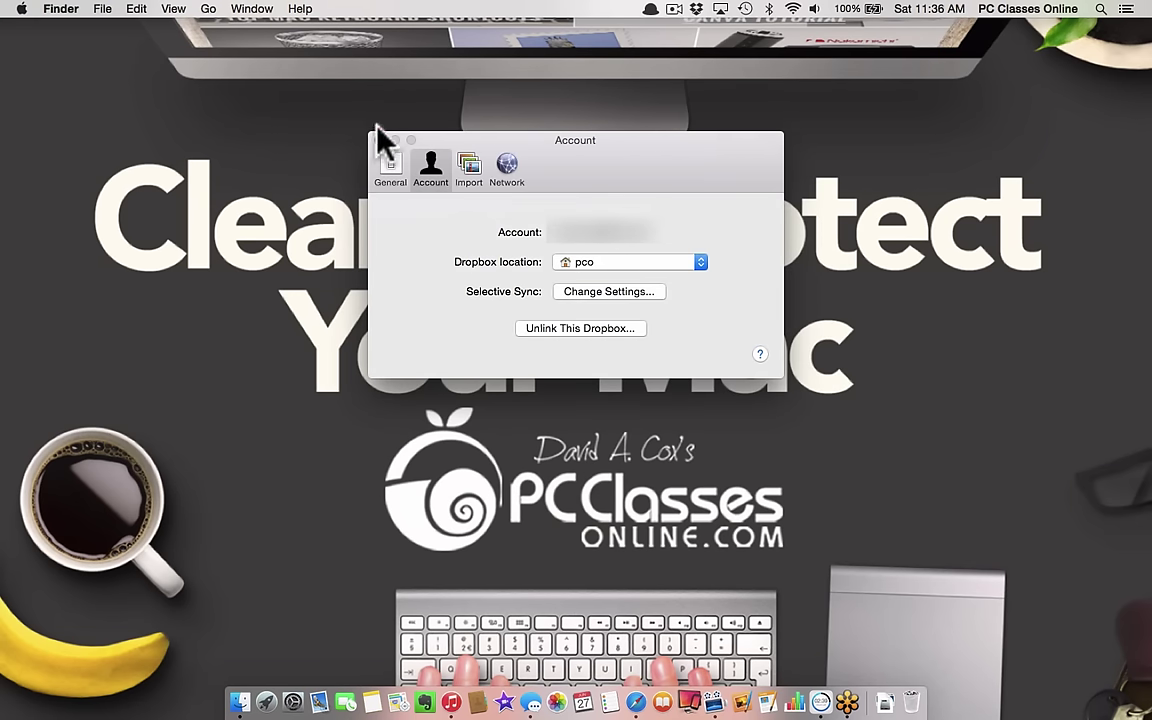
pyautogui.click(379, 140)
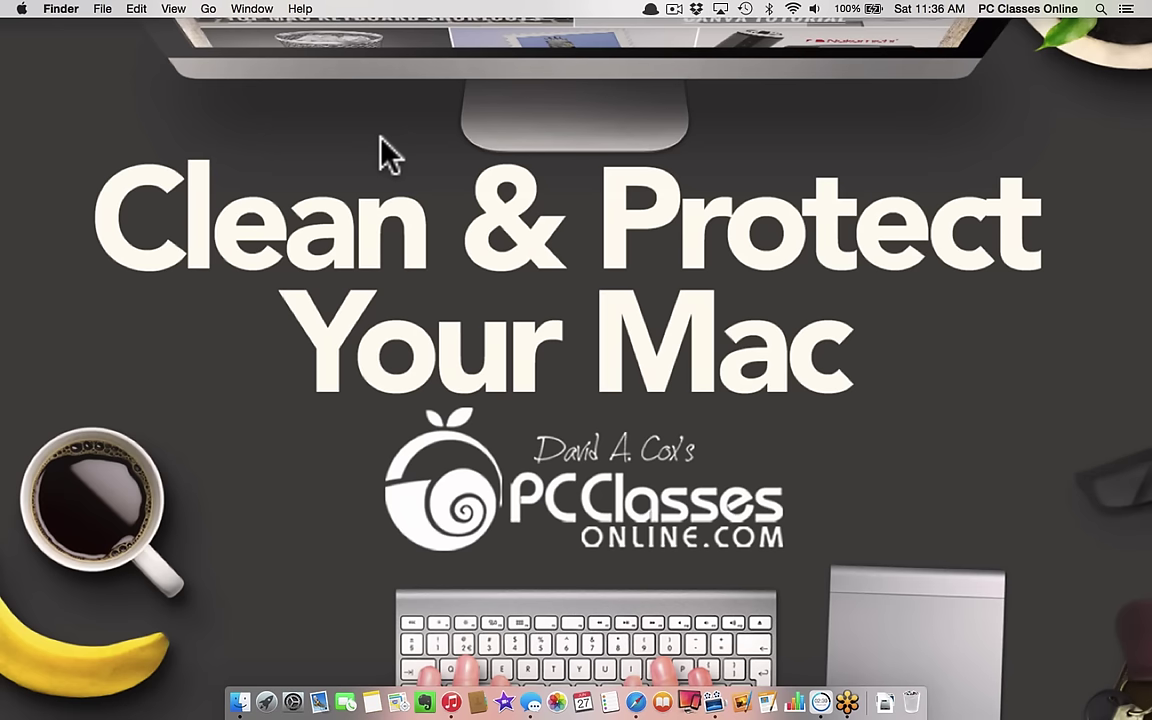
# Open a new Finder window, move it toward the middle of the desktop, and show the Downloads folder
pyautogui.click(241, 707)
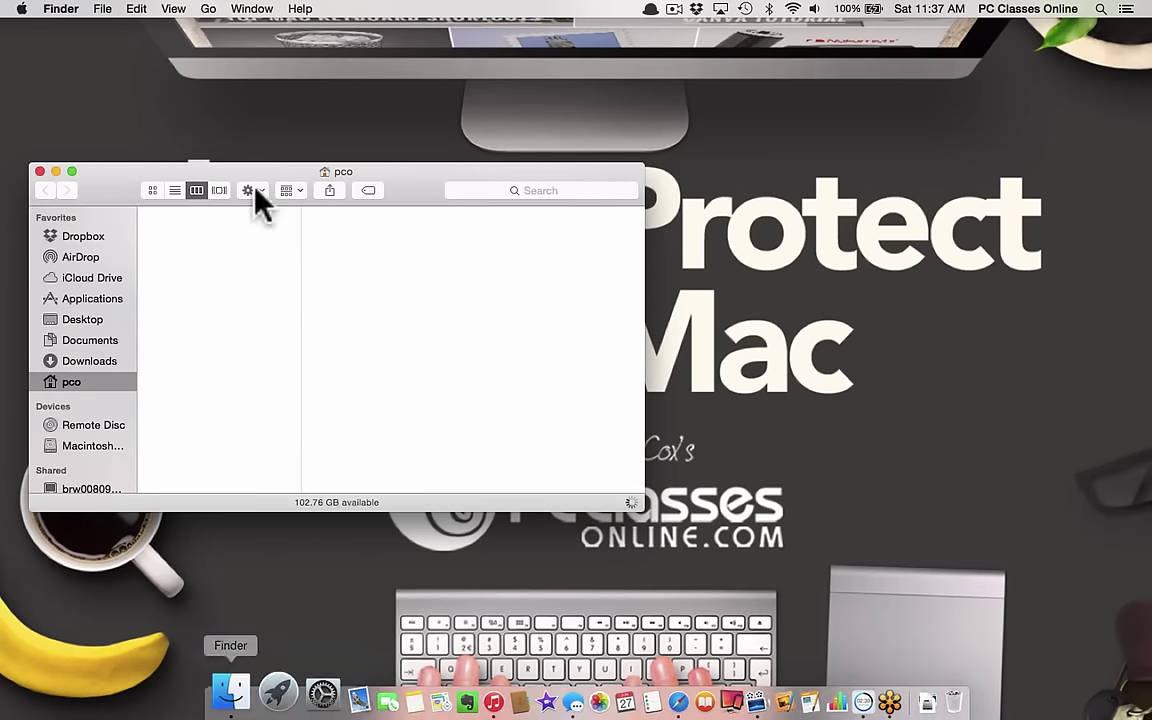
pyautogui.moveTo(108, 193); pyautogui.dragTo(298, 176)
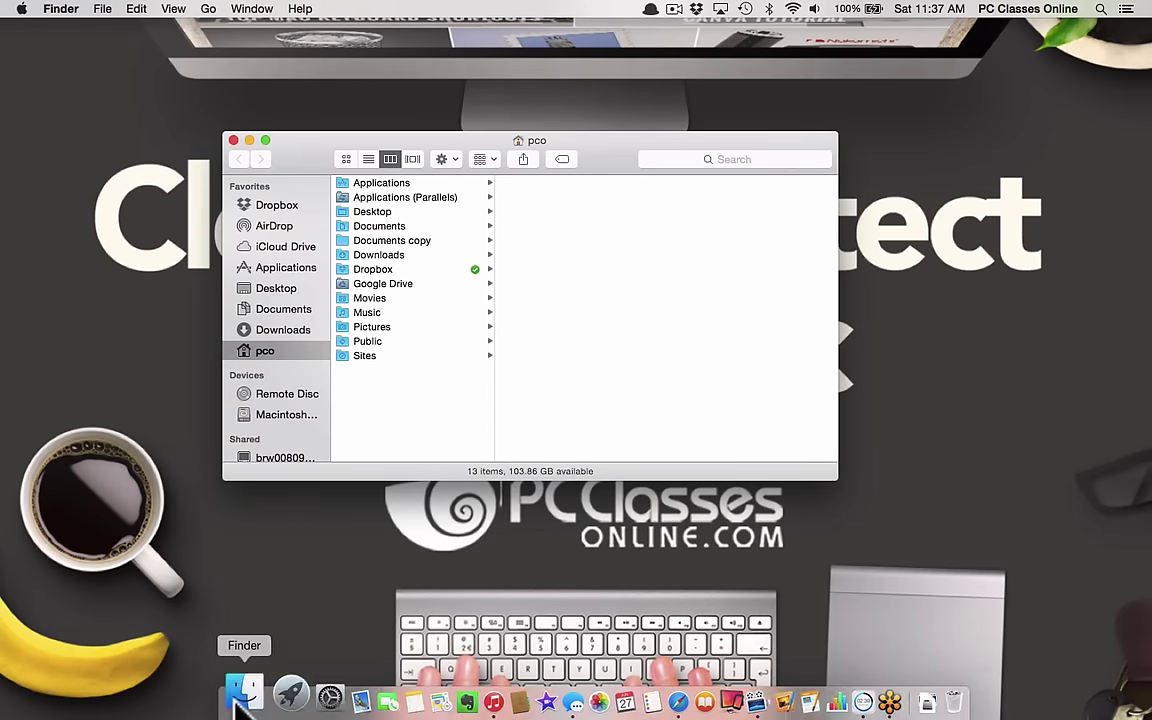
pyautogui.click(314, 330)
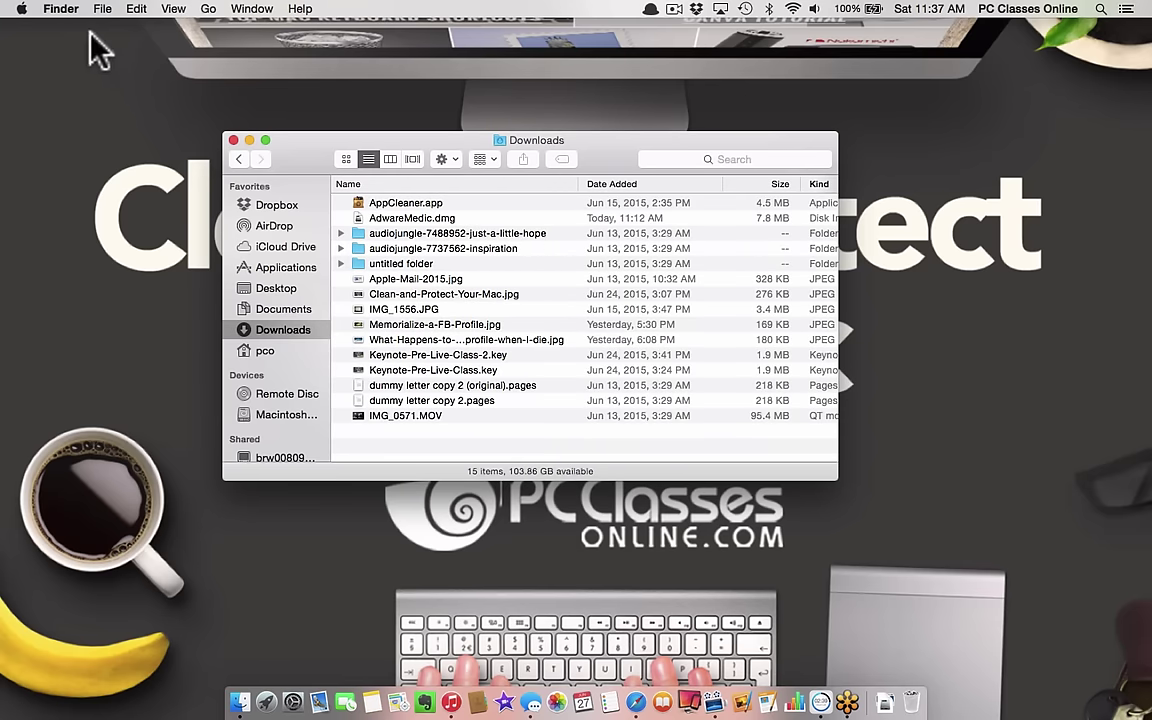
# Move AdwareMedic.dmg from the Downloads folder to the Trash and close the Finder window
pyautogui.click(62, 12)
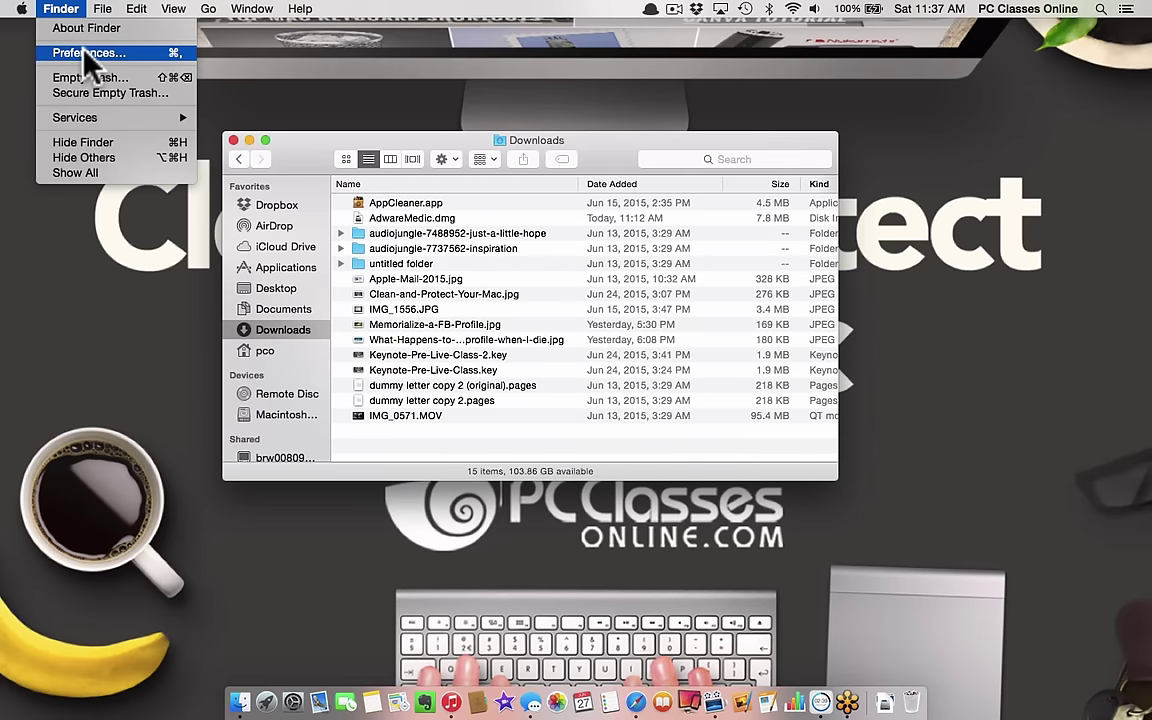
pyautogui.click(411, 116)
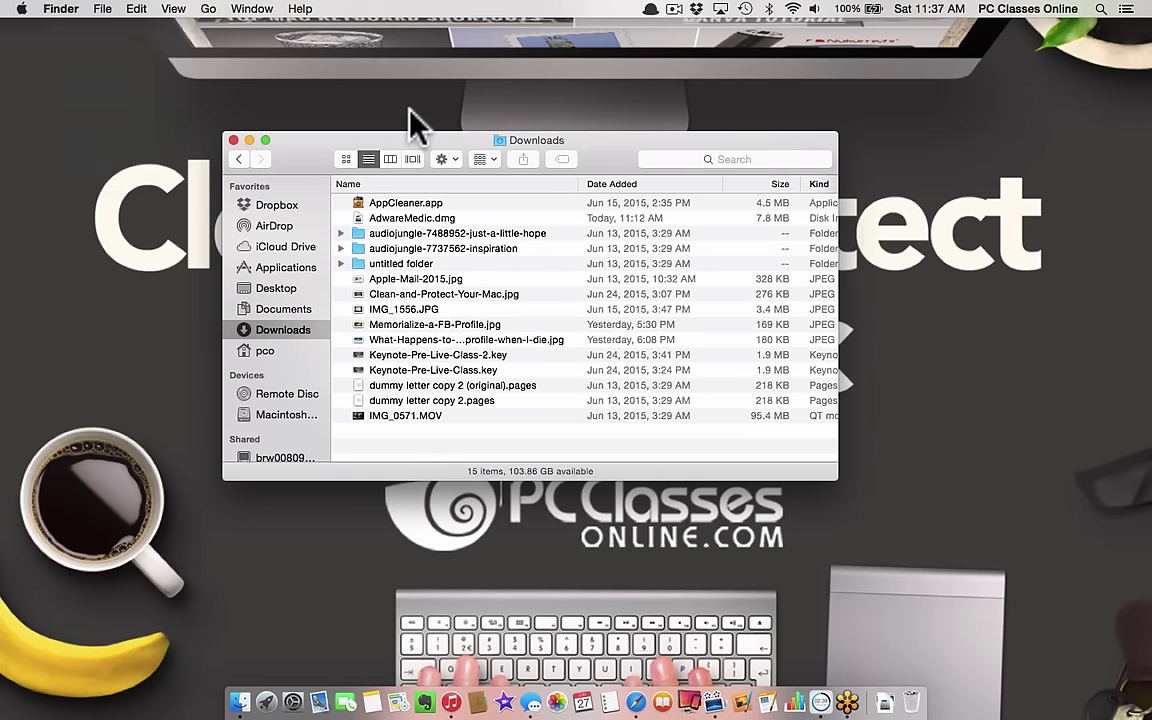
pyautogui.click(412, 216)
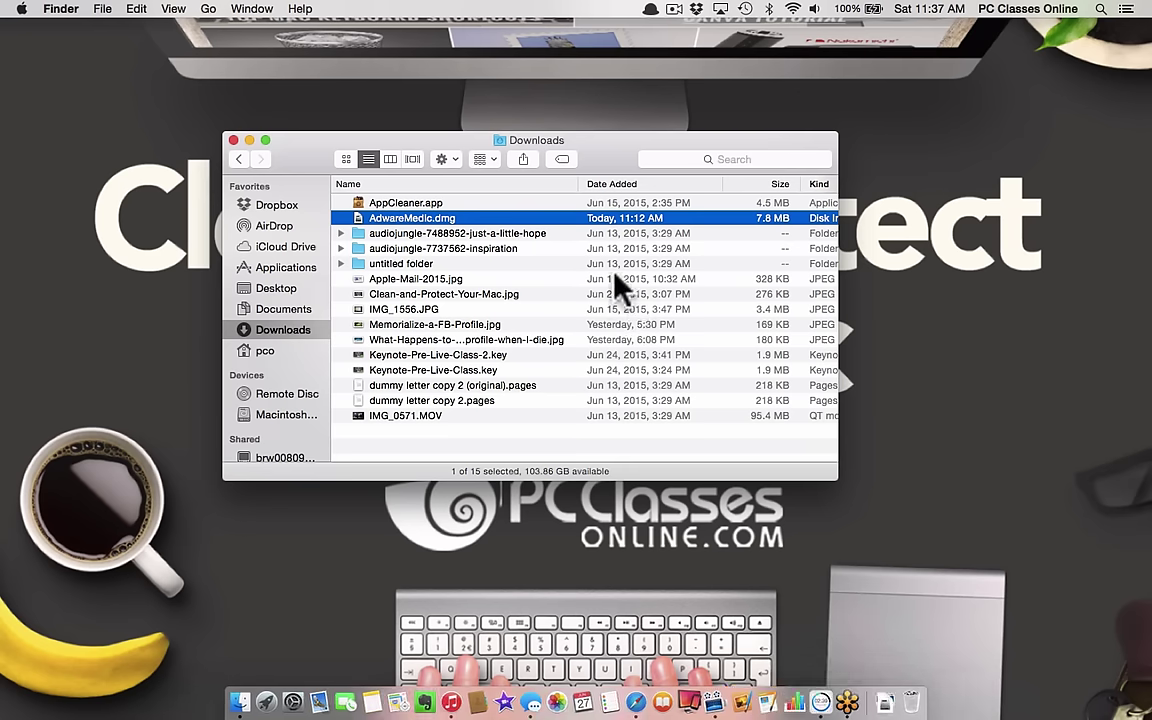
pyautogui.press('super+BackSpace')
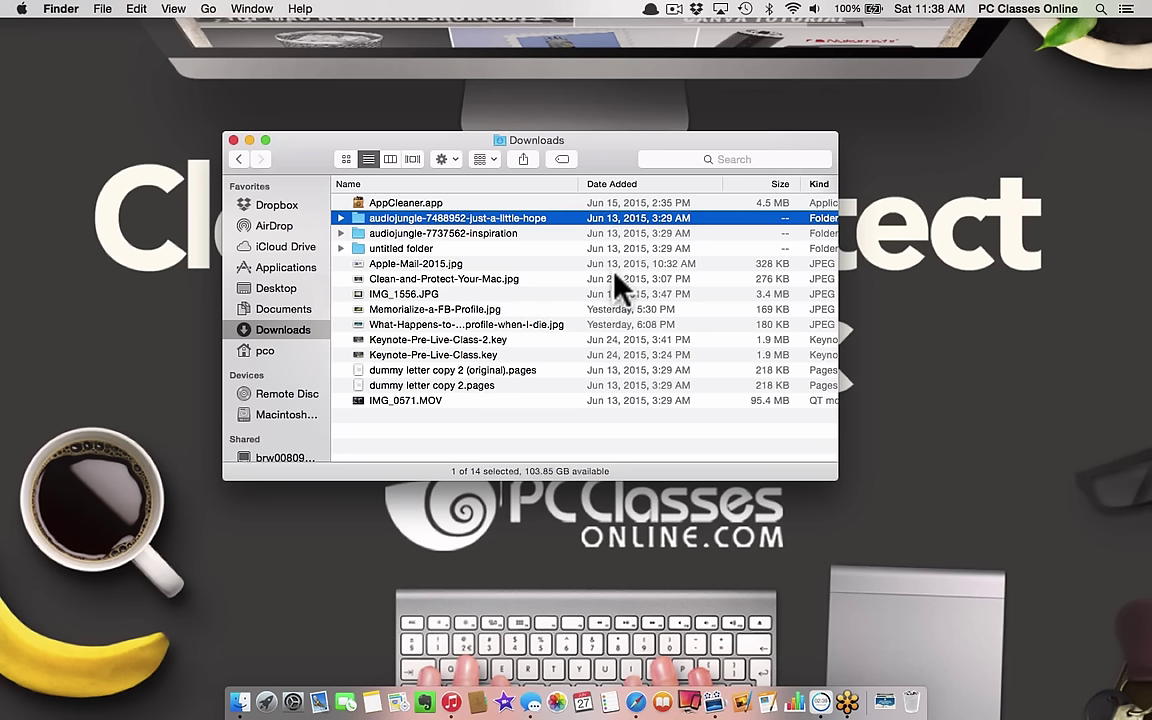
pyautogui.click(233, 140)
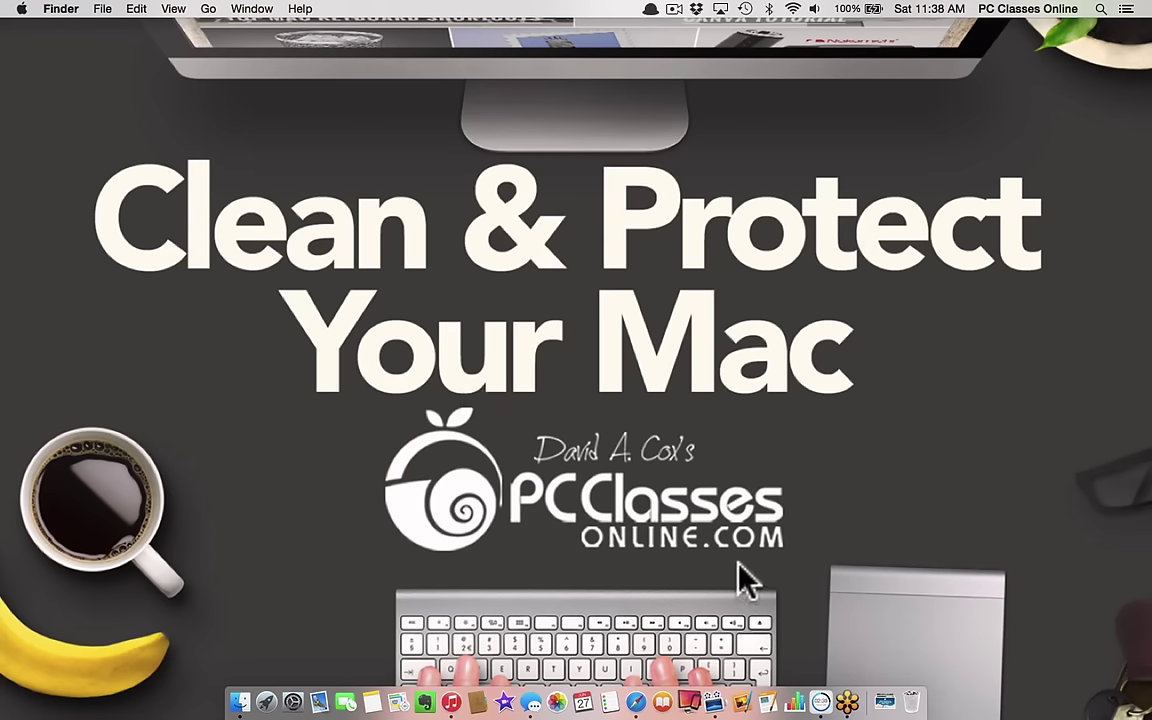
# Open iTunes, show the duplicate items in the music library, and narrow the Name column
pyautogui.click(455, 690)
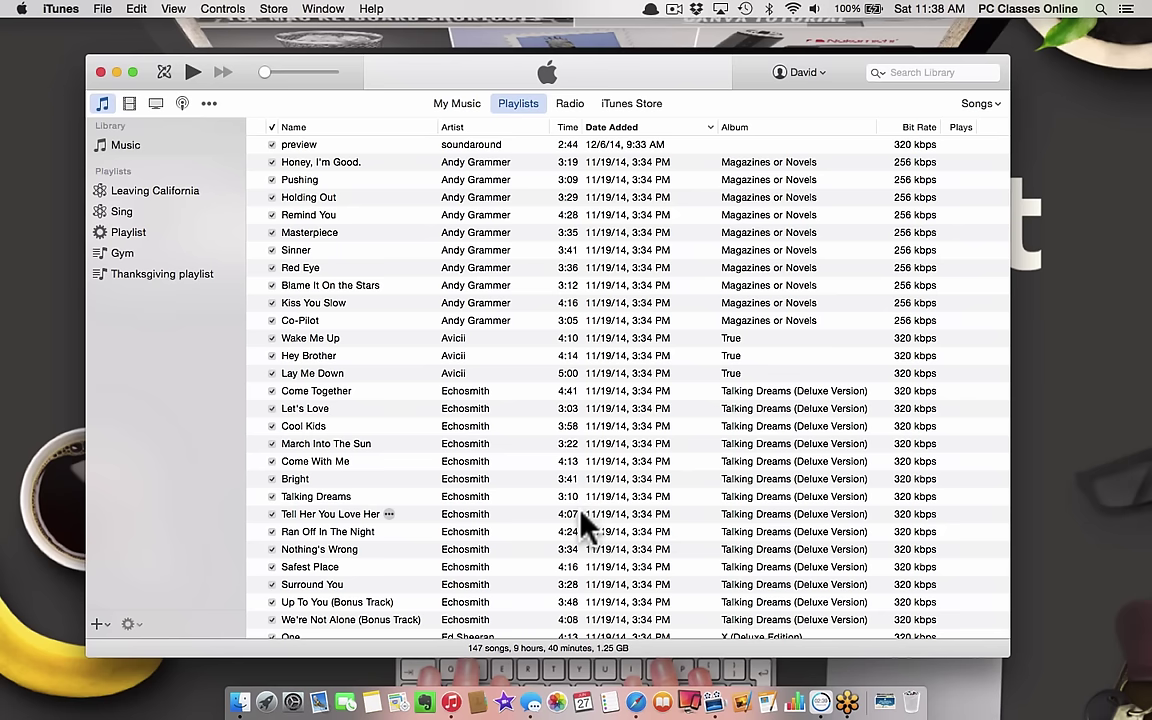
pyautogui.click(174, 12)
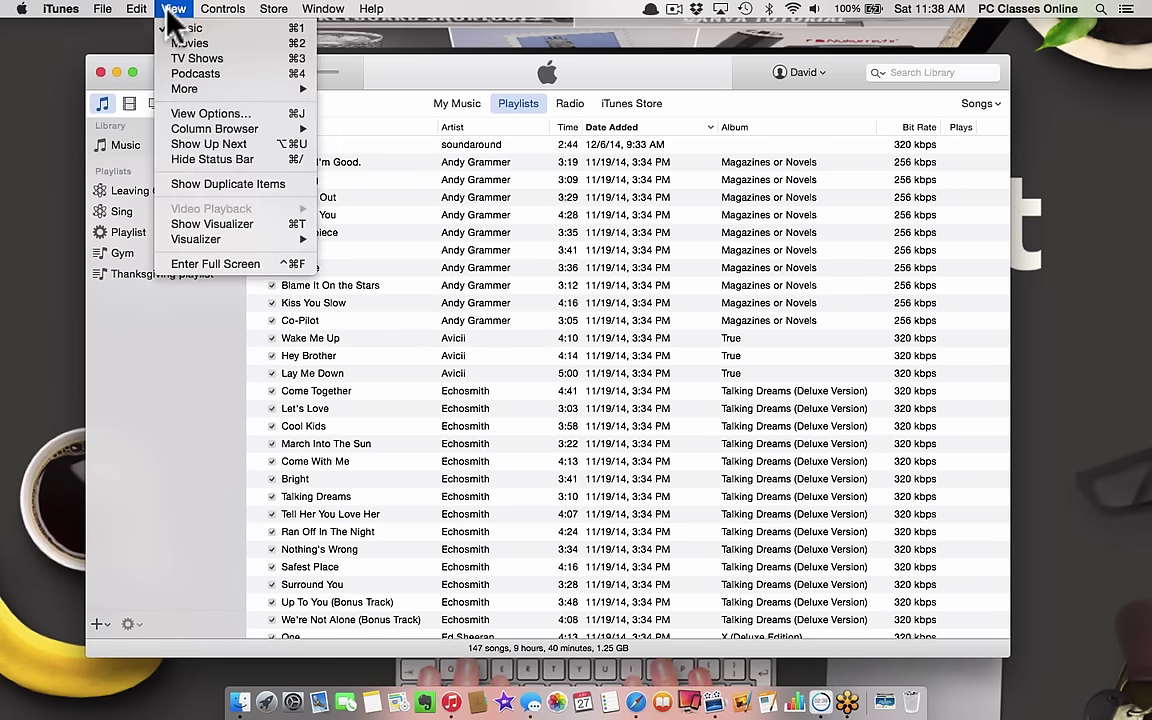
pyautogui.click(173, 186)
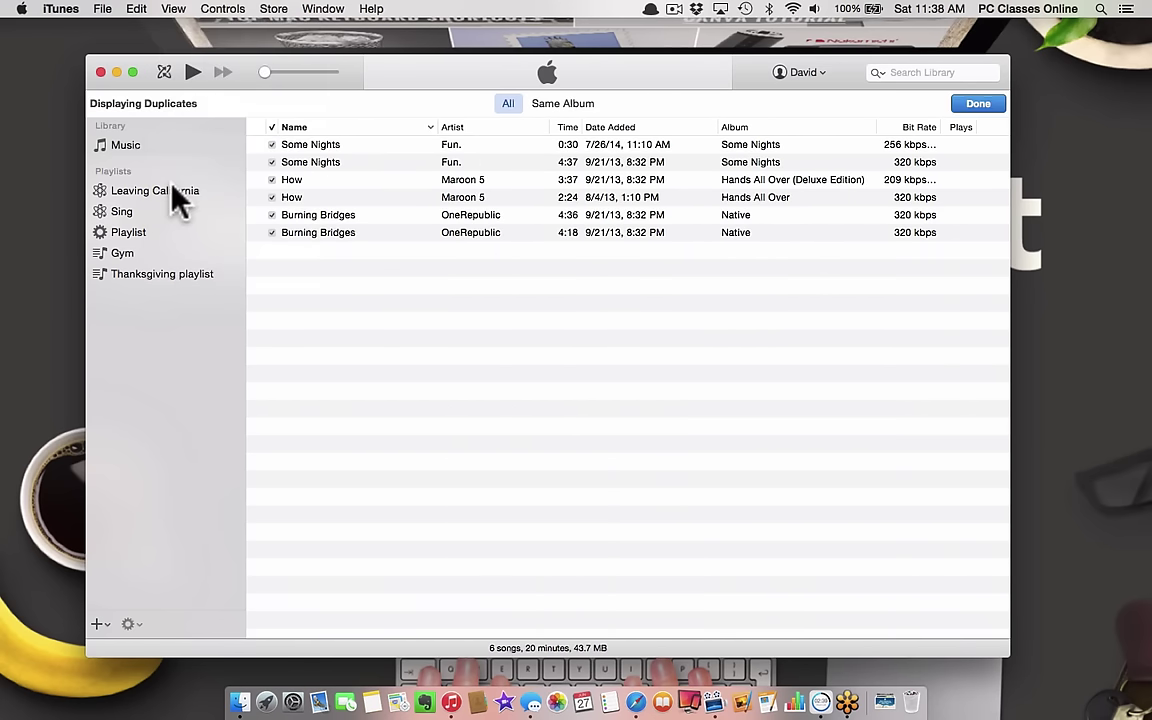
pyautogui.moveTo(438, 127); pyautogui.dragTo(400, 127)
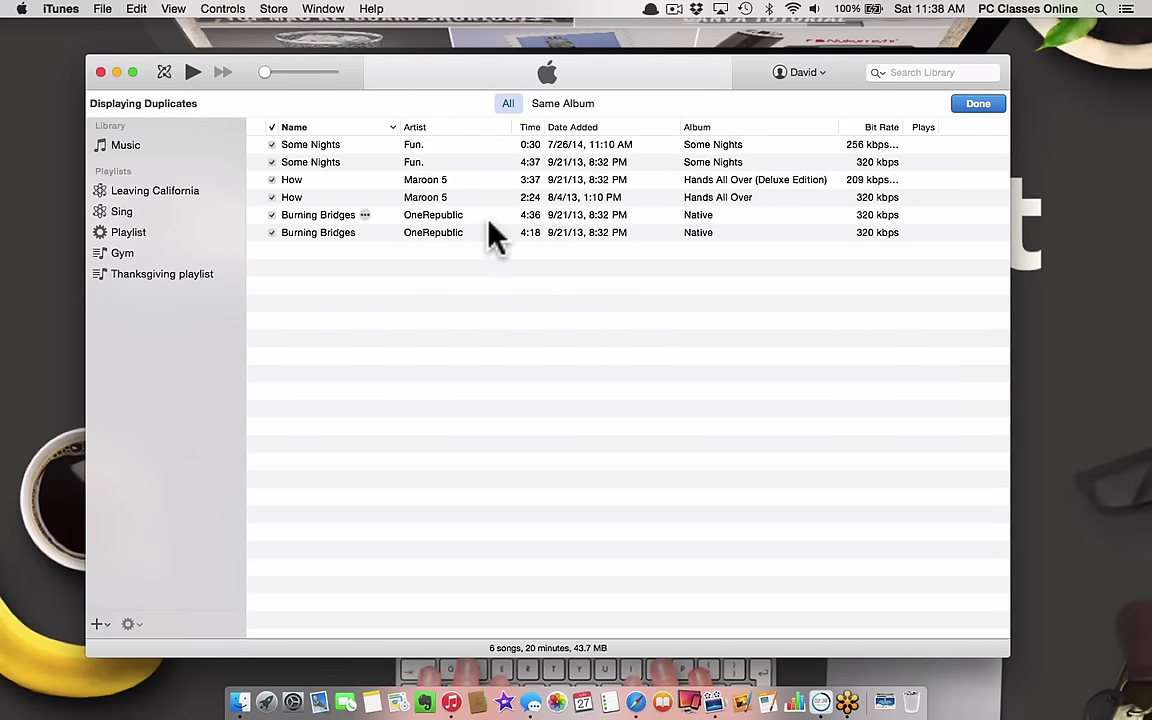
# Compare the times, dates added, albums and bit rates of the duplicate songs
pyautogui.click(598, 185)
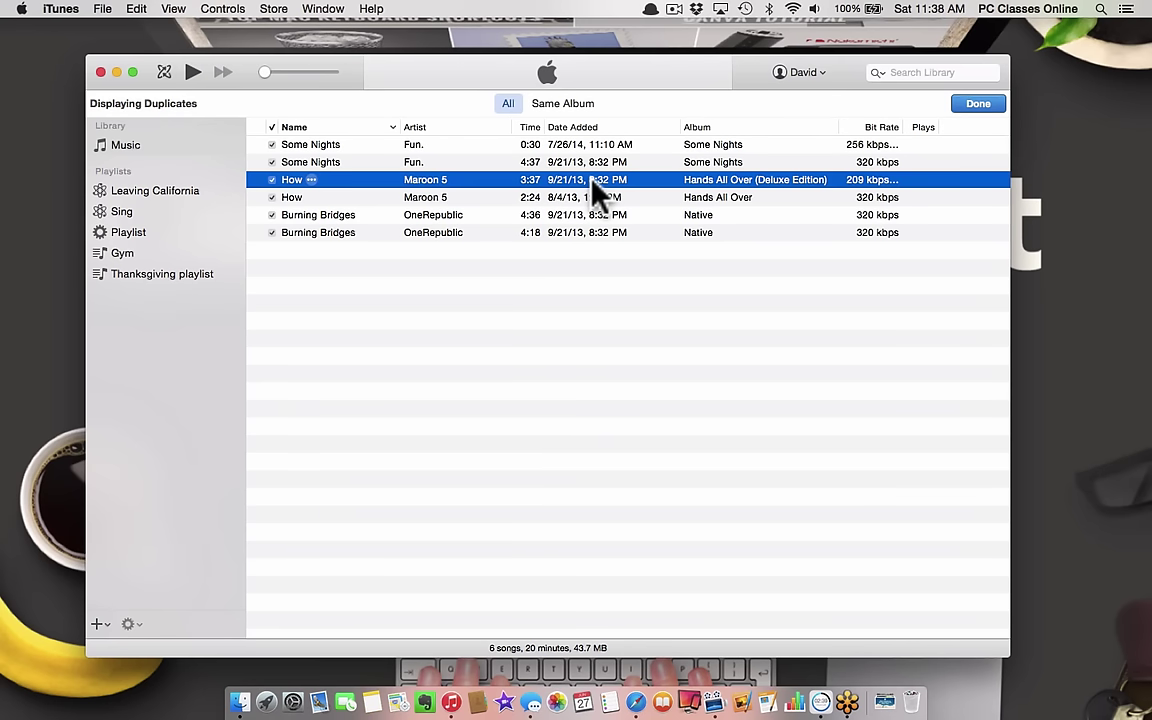
pyautogui.press('Down')
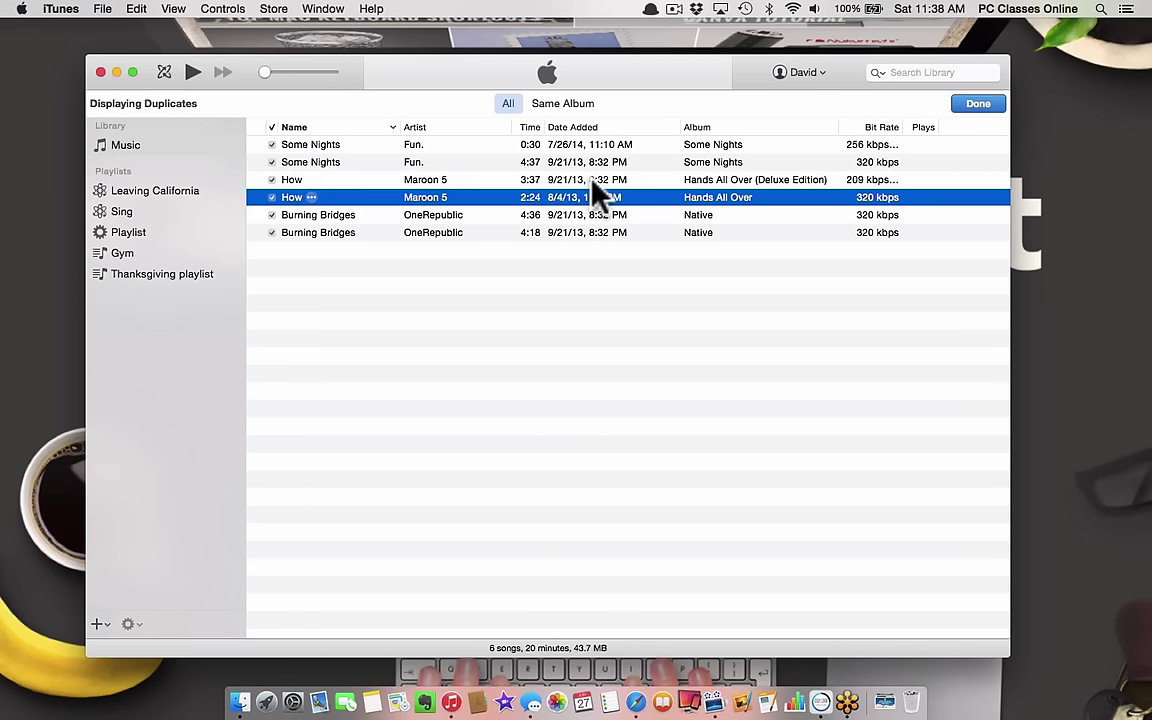
pyautogui.press('Down')
pyautogui.press('Down')
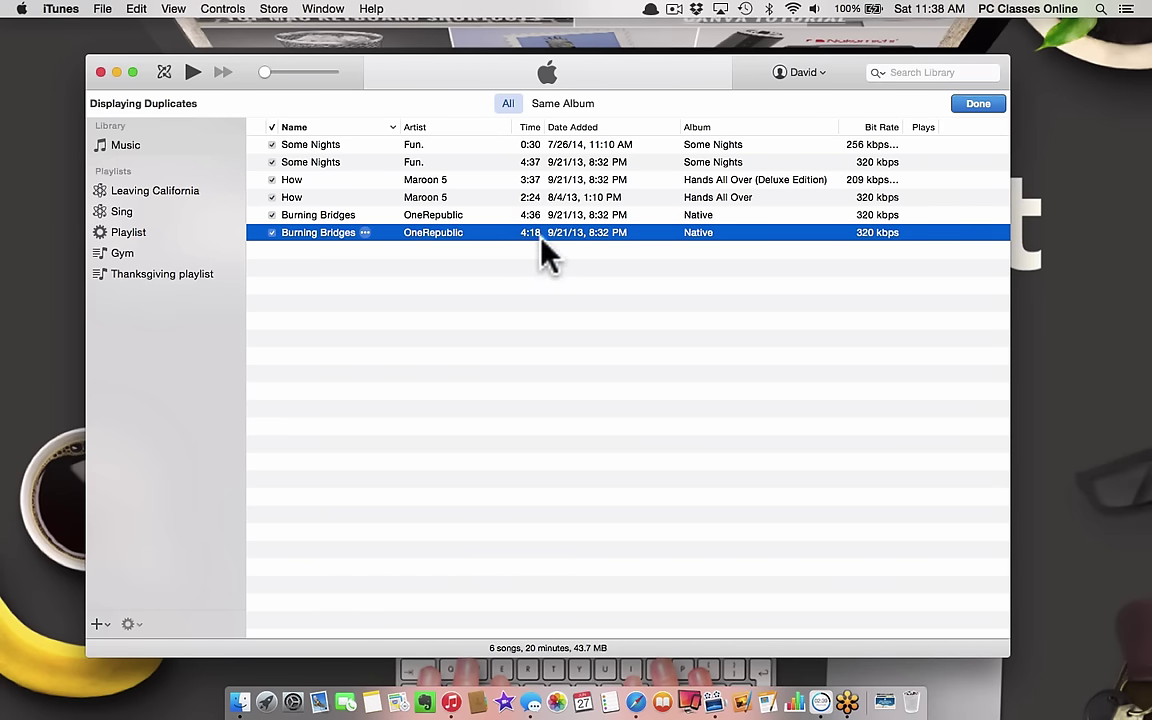
pyautogui.click(521, 218)
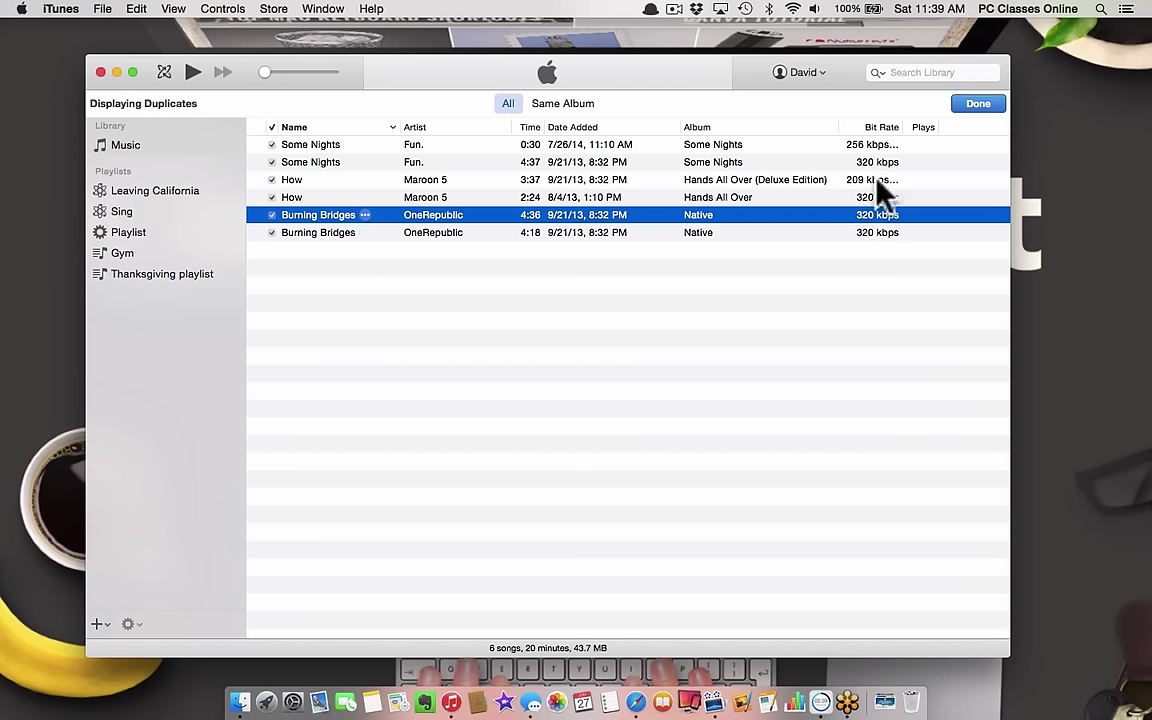
pyautogui.click(711, 148)
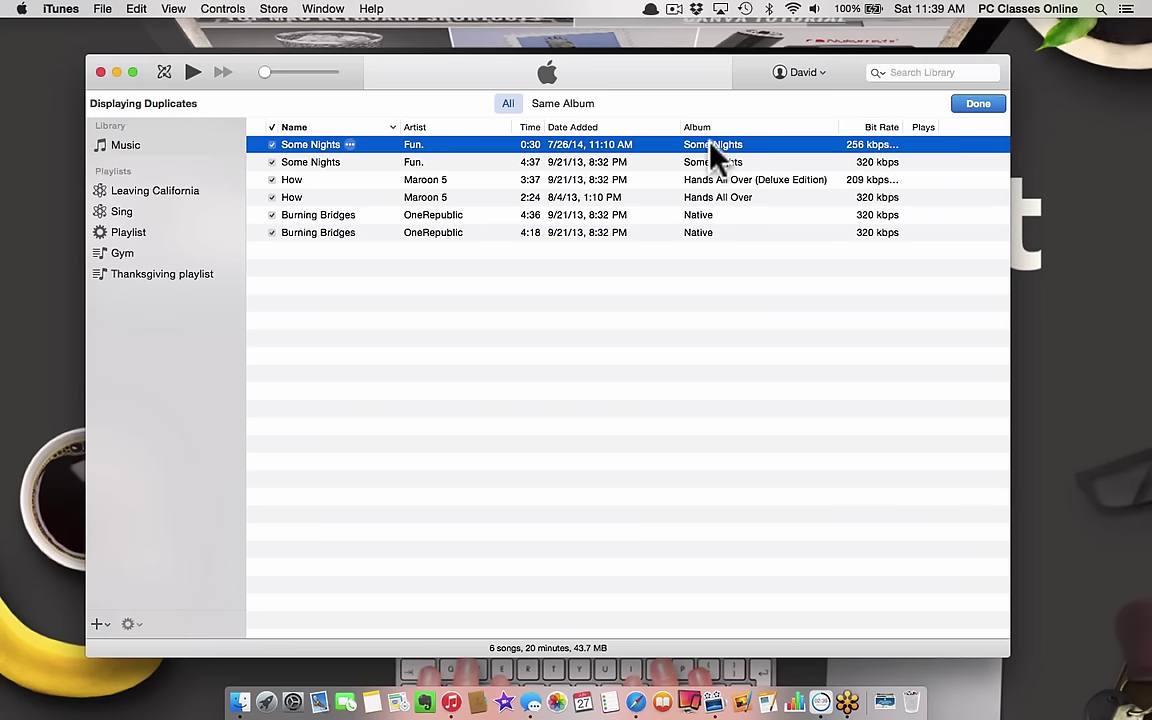
pyautogui.click(913, 162)
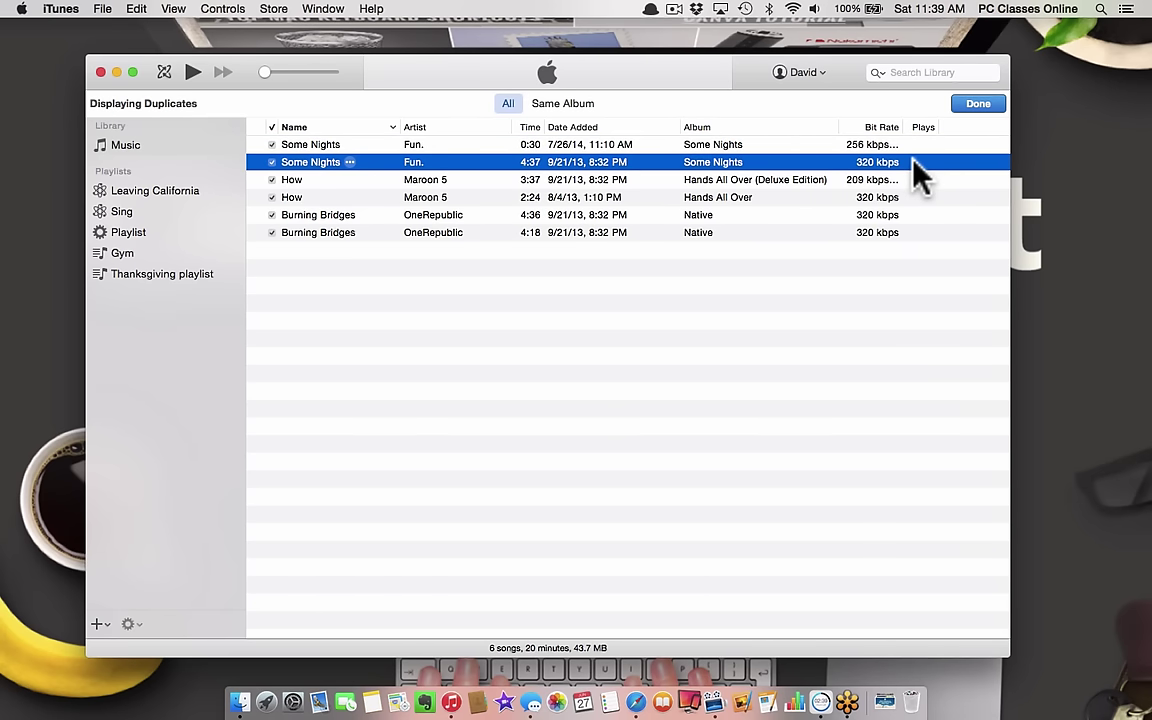
# Delete the 0:30 copy of "Some Nights", moving its file to the Trash, and close the iTunes window
pyautogui.click(807, 143)
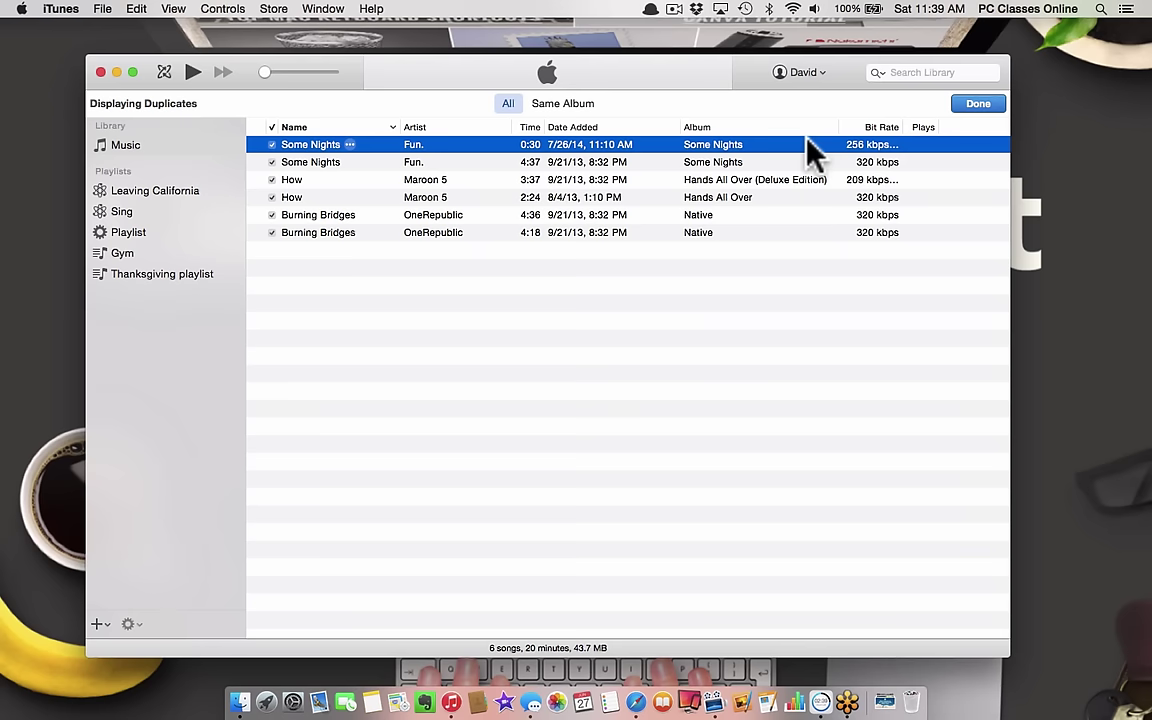
pyautogui.press('Delete')
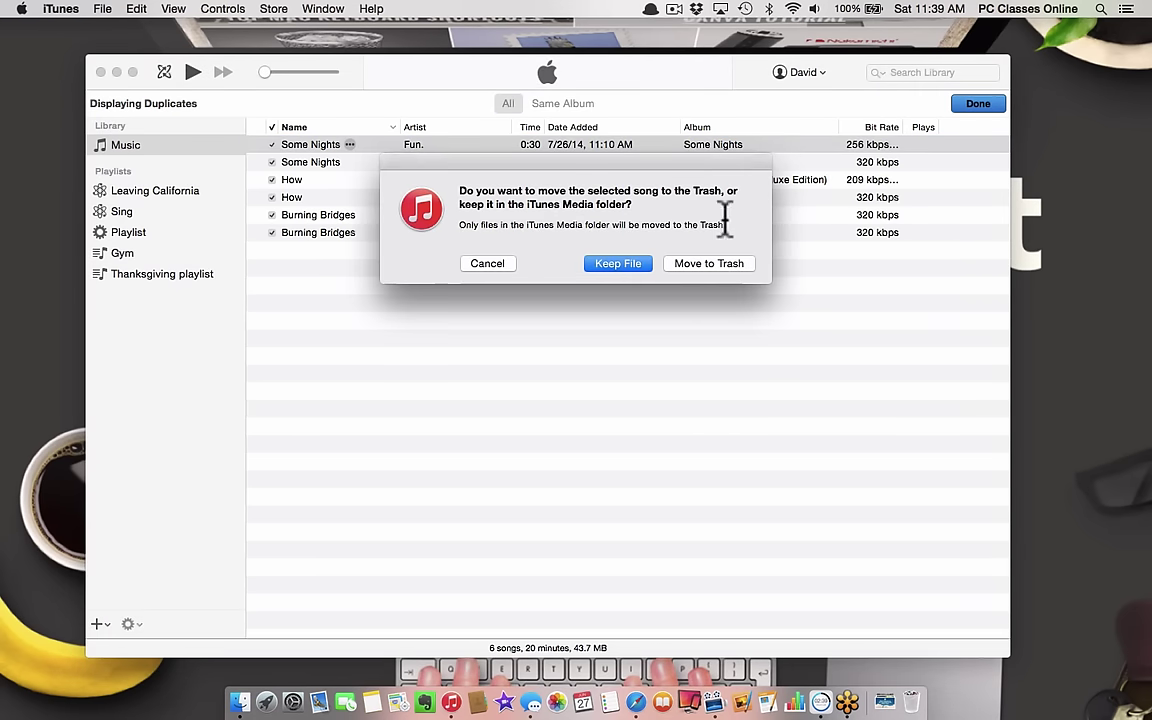
pyautogui.click(718, 265)
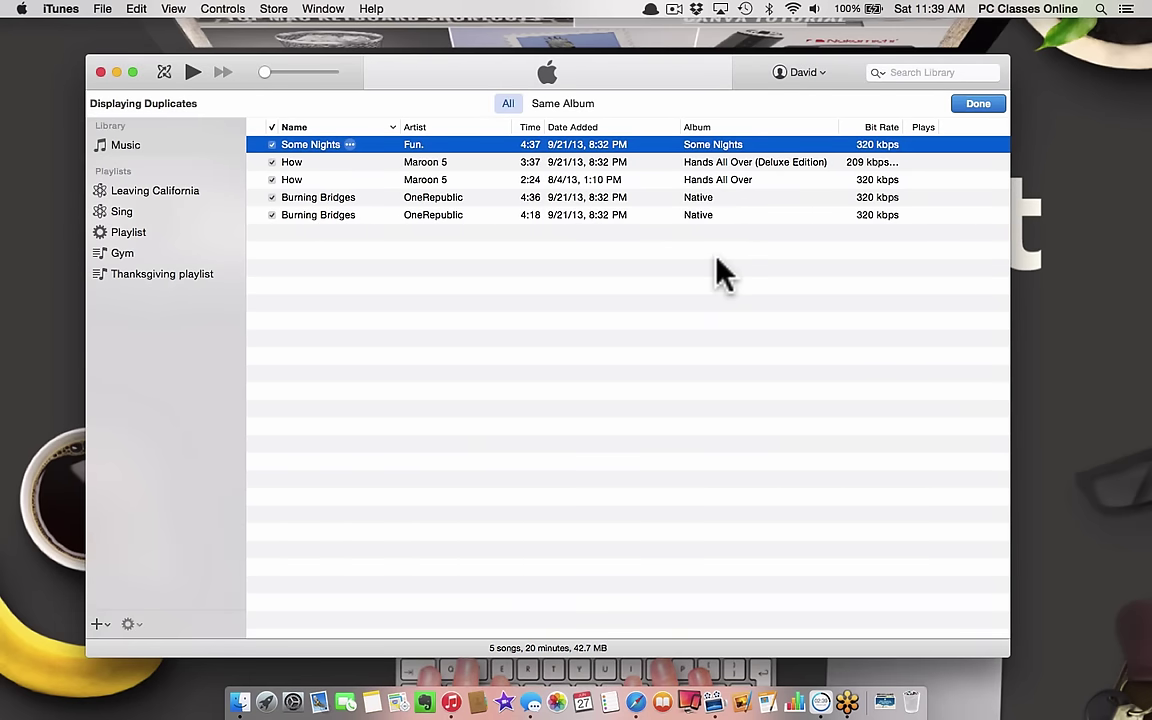
pyautogui.click(100, 72)
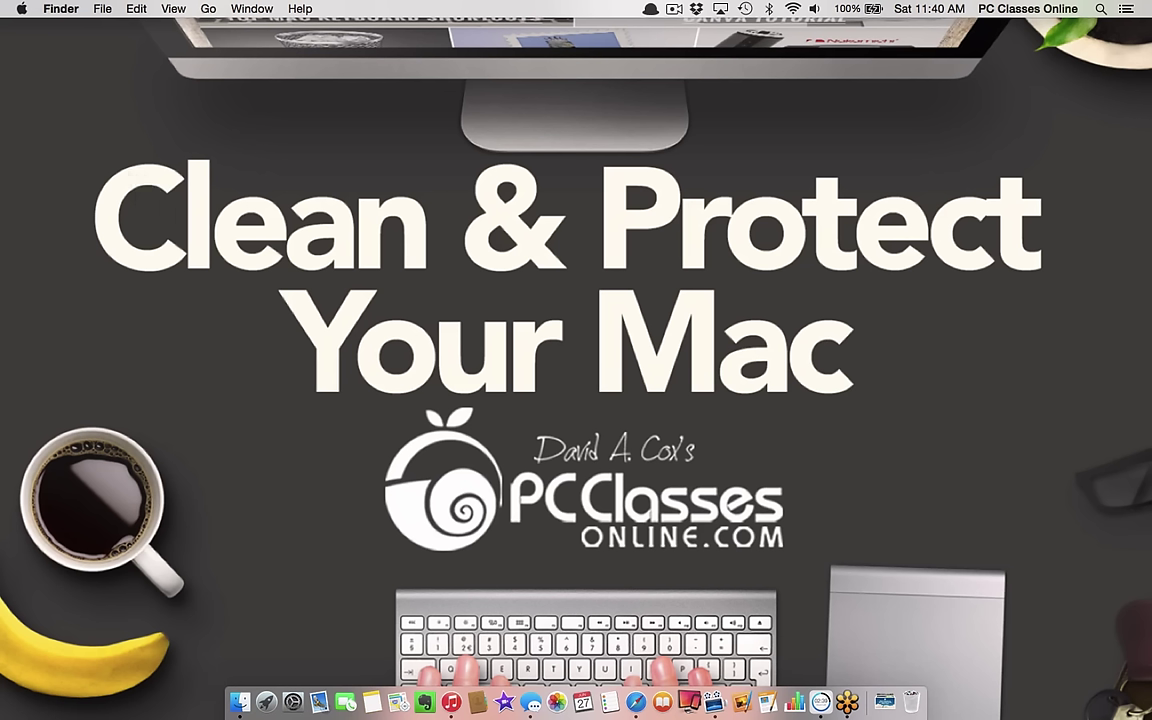
# Open the App Store and search it for "gemini"
pyautogui.click(21, 12)
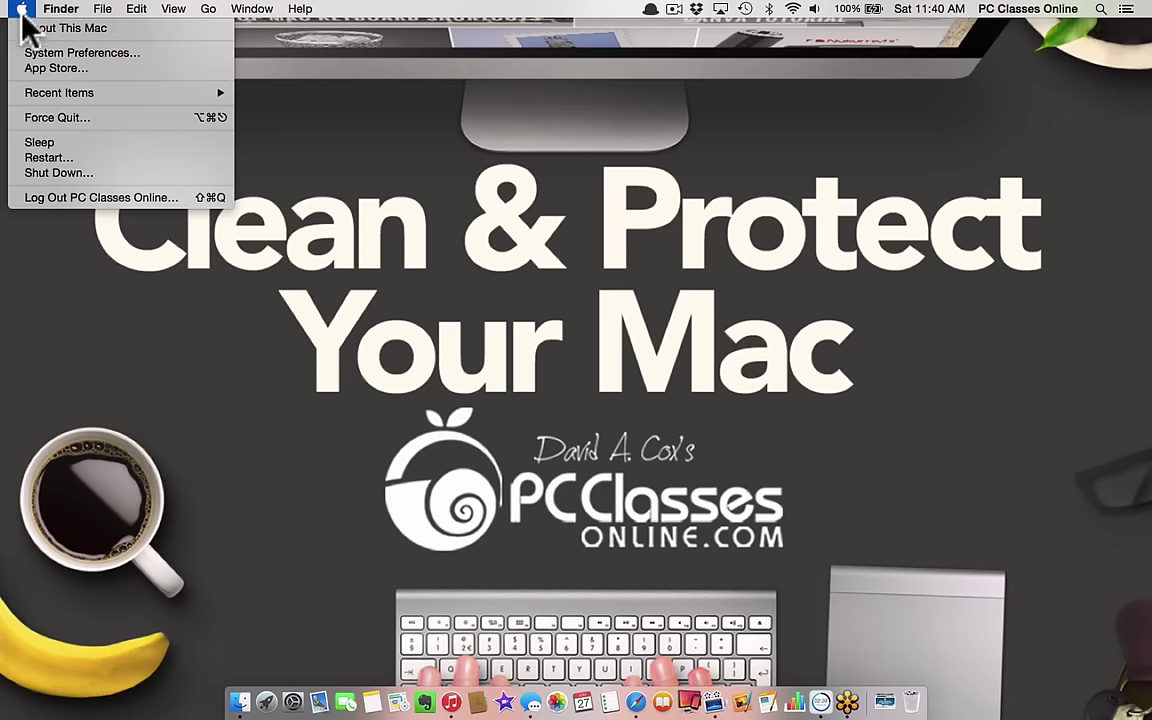
pyautogui.click(30, 68)
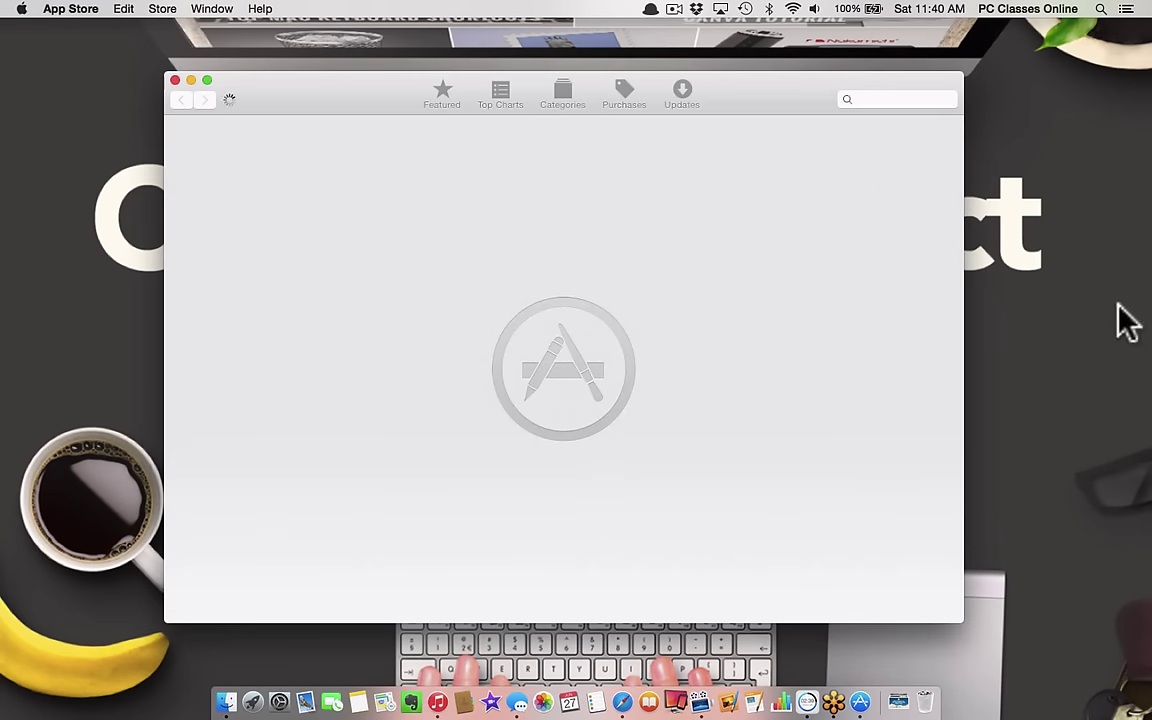
pyautogui.click(888, 97)
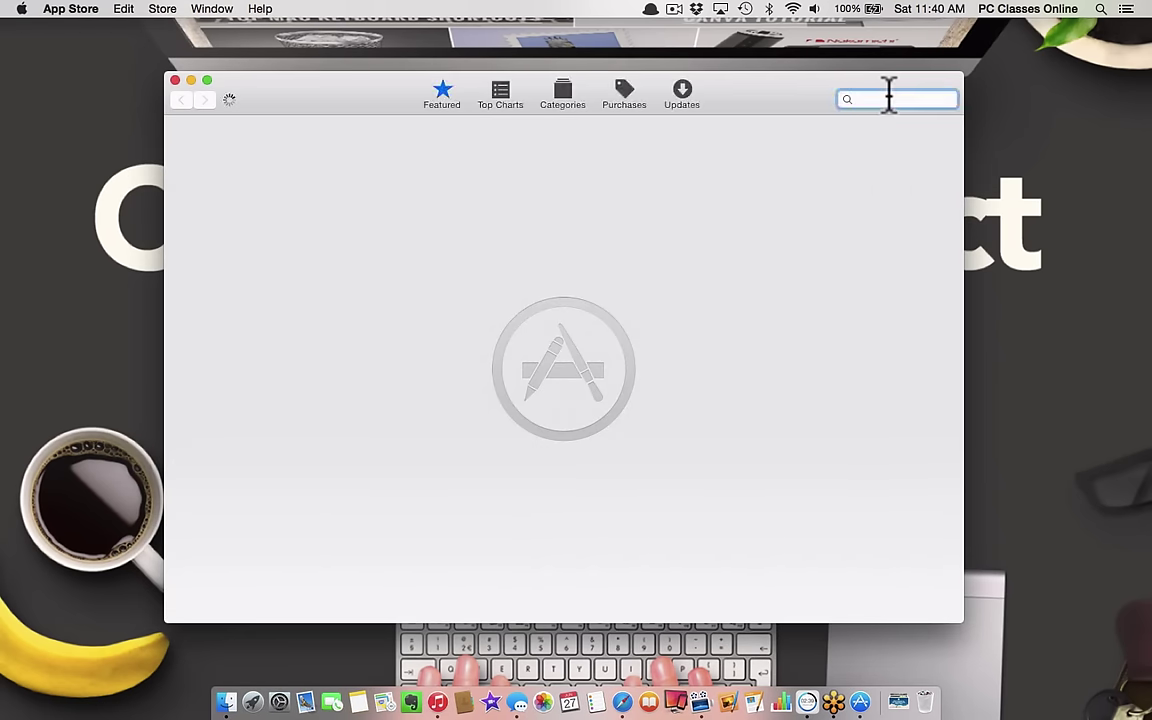
pyautogui.write('gemini')
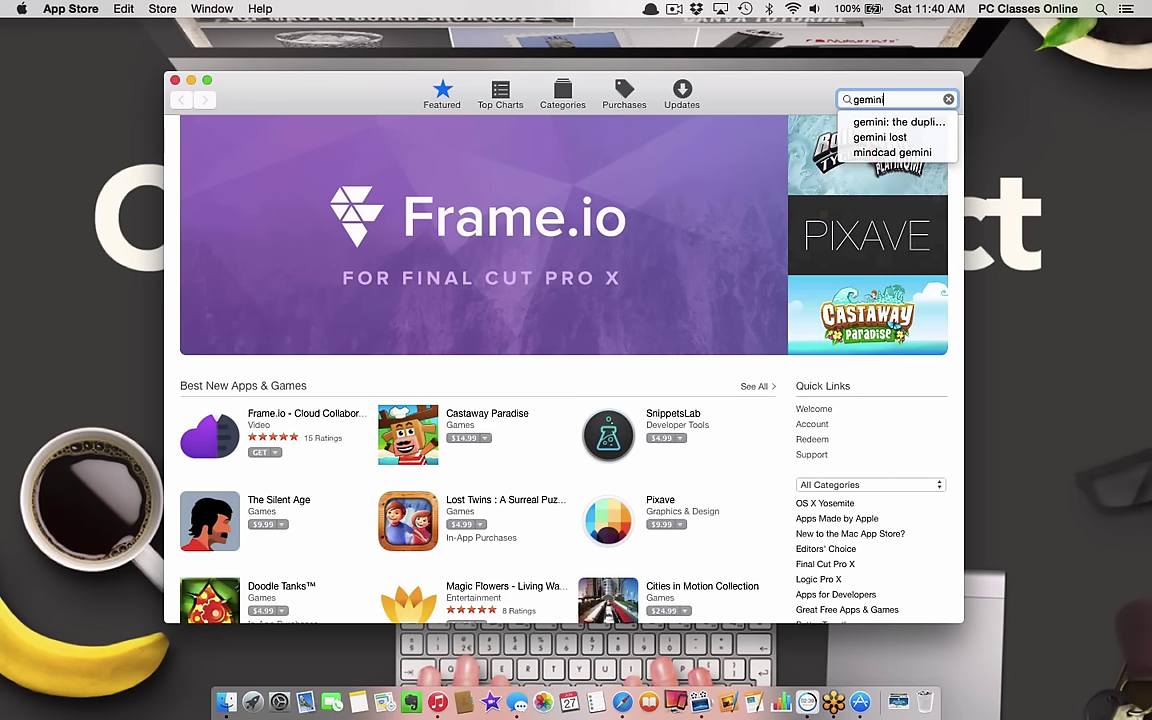
pyautogui.press('Return')
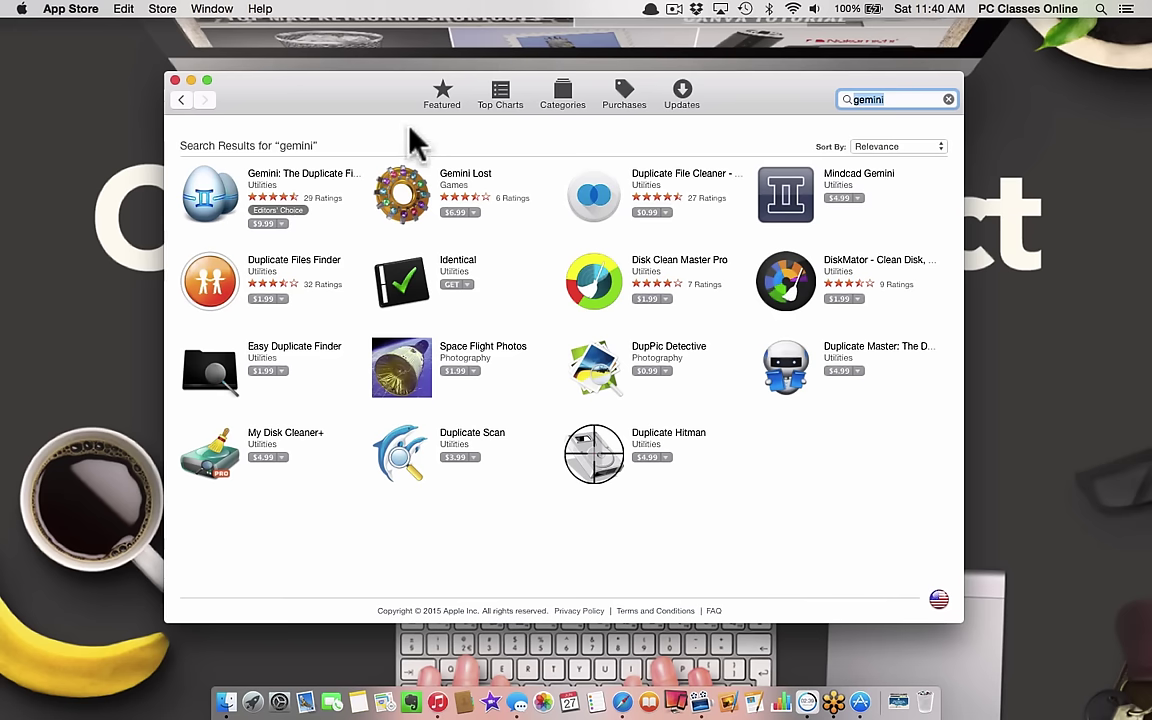
# Look through the product page of Gemini: The Duplicate Finder, including its screenshots and customer ratings, and quit the App Store
pyautogui.click(308, 176)
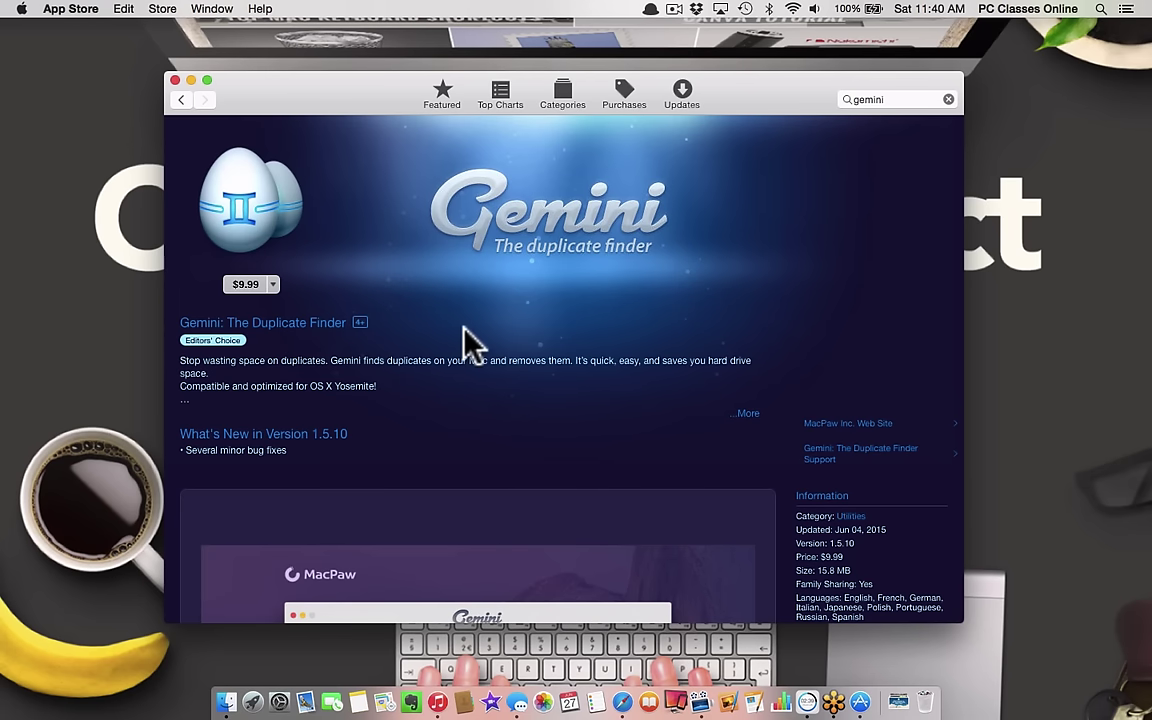
pyautogui.scroll(-5, 472, 343)
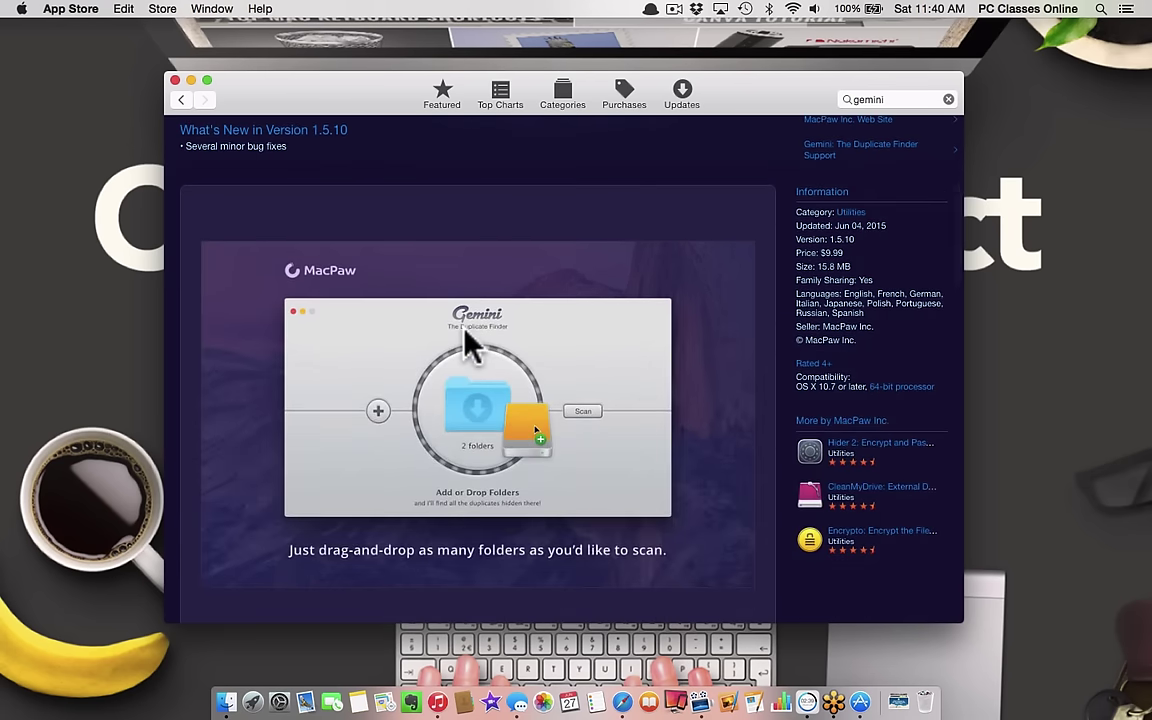
pyautogui.scroll(-1, 465, 334)
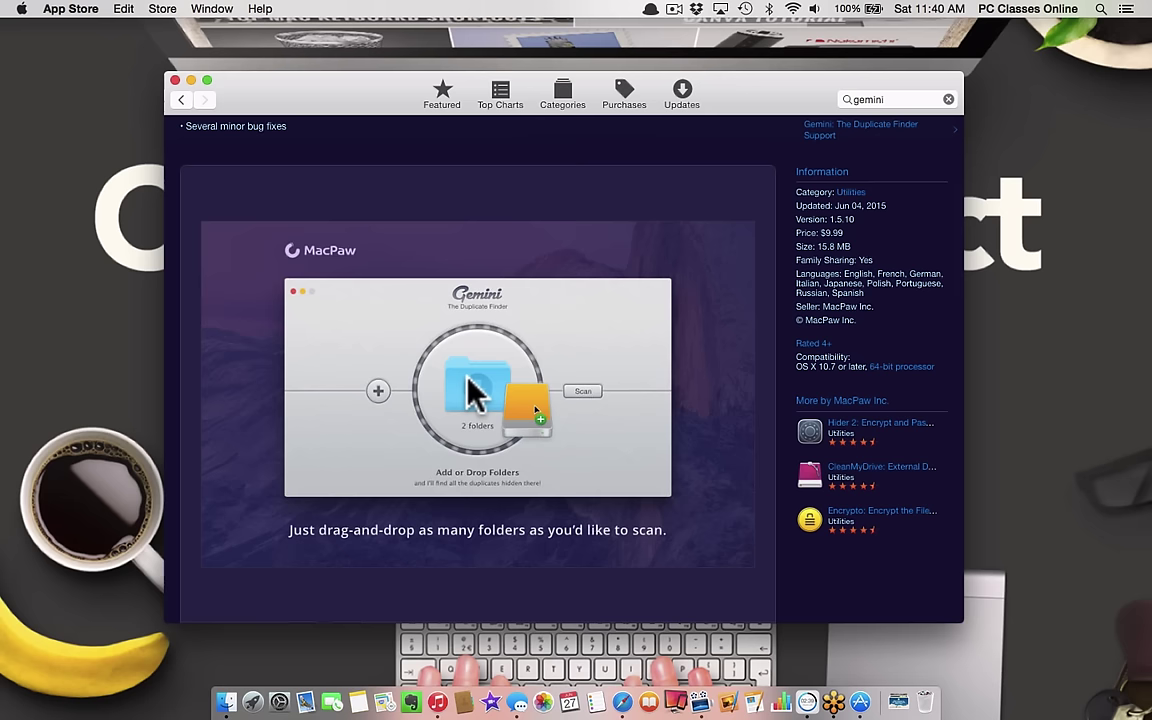
pyautogui.scroll(-5, 474, 393)
pyautogui.scroll(-2, 474, 393)
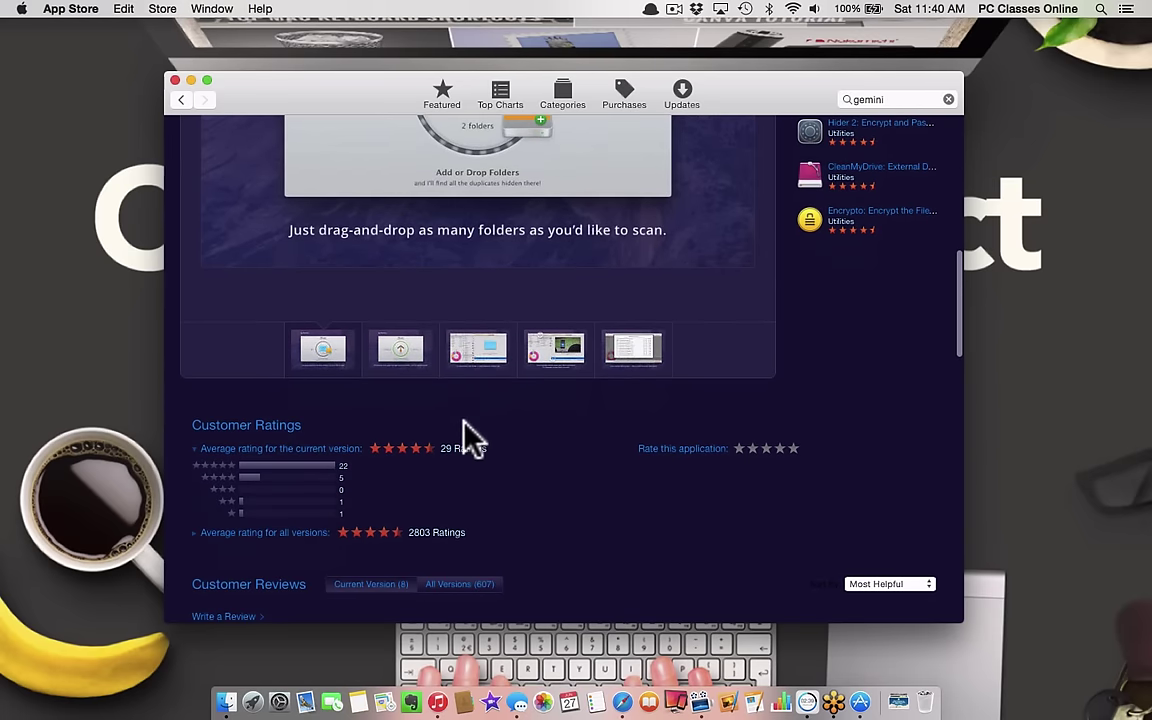
pyautogui.scroll(7, 470, 440)
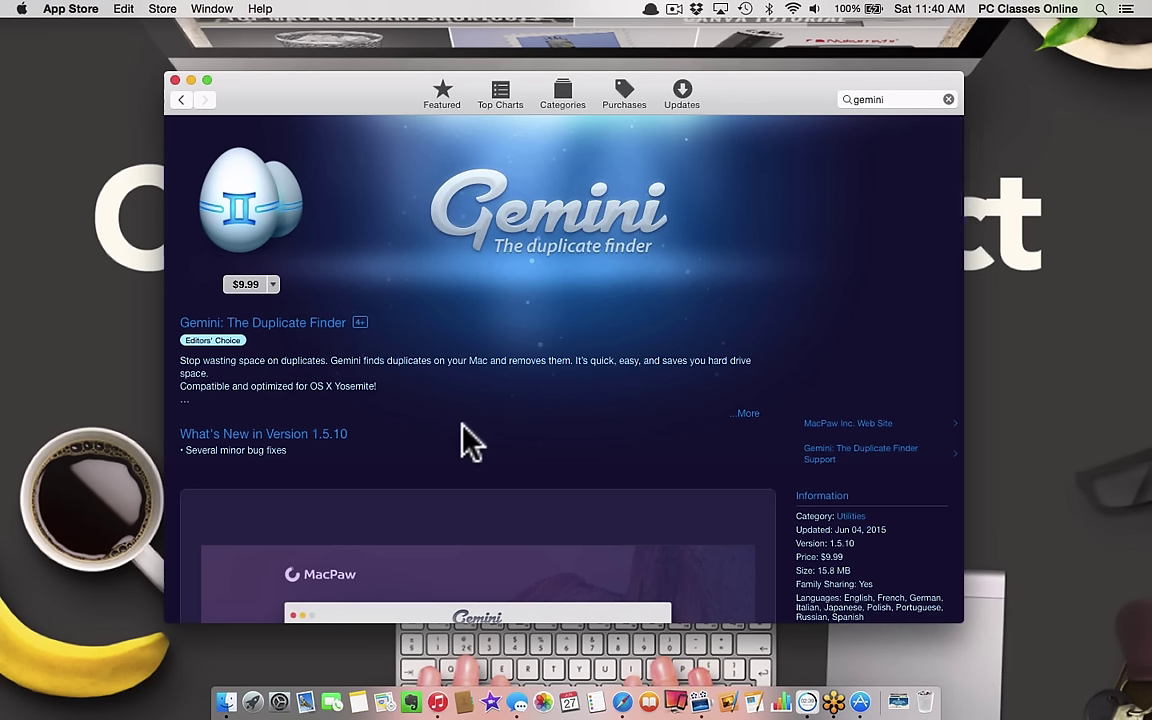
pyautogui.press('super+q')
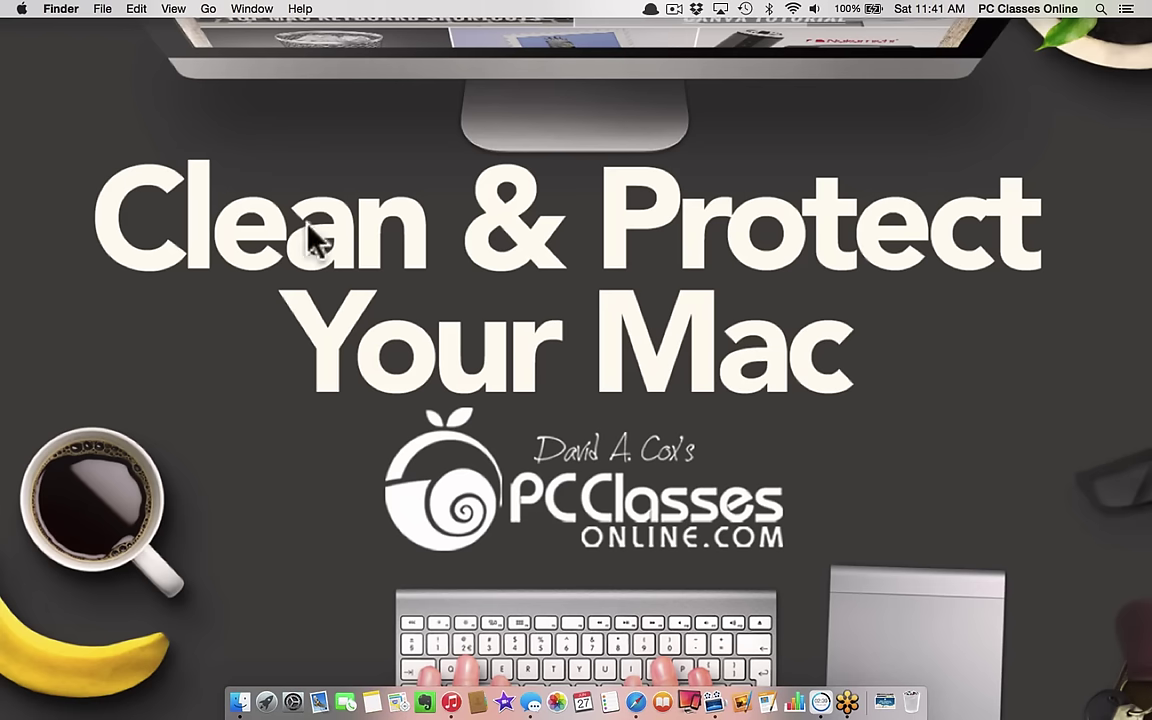
pyautogui.click(630, 668)
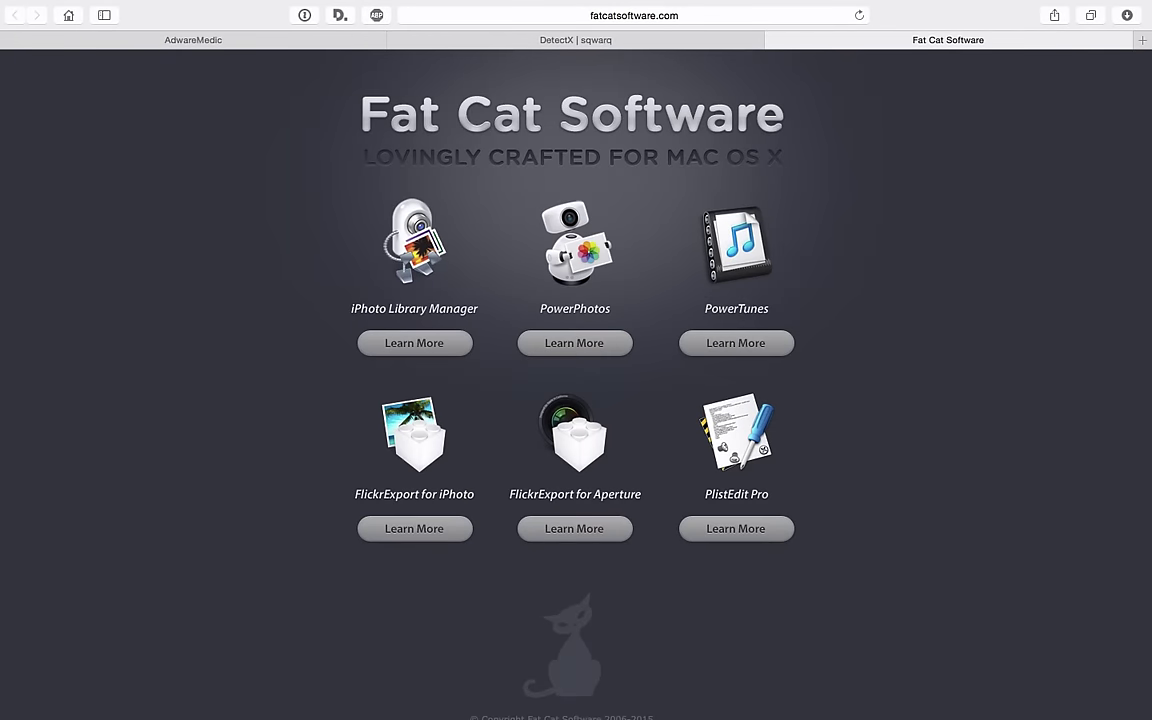
pyautogui.click(496, 16)
pyautogui.write('pc')
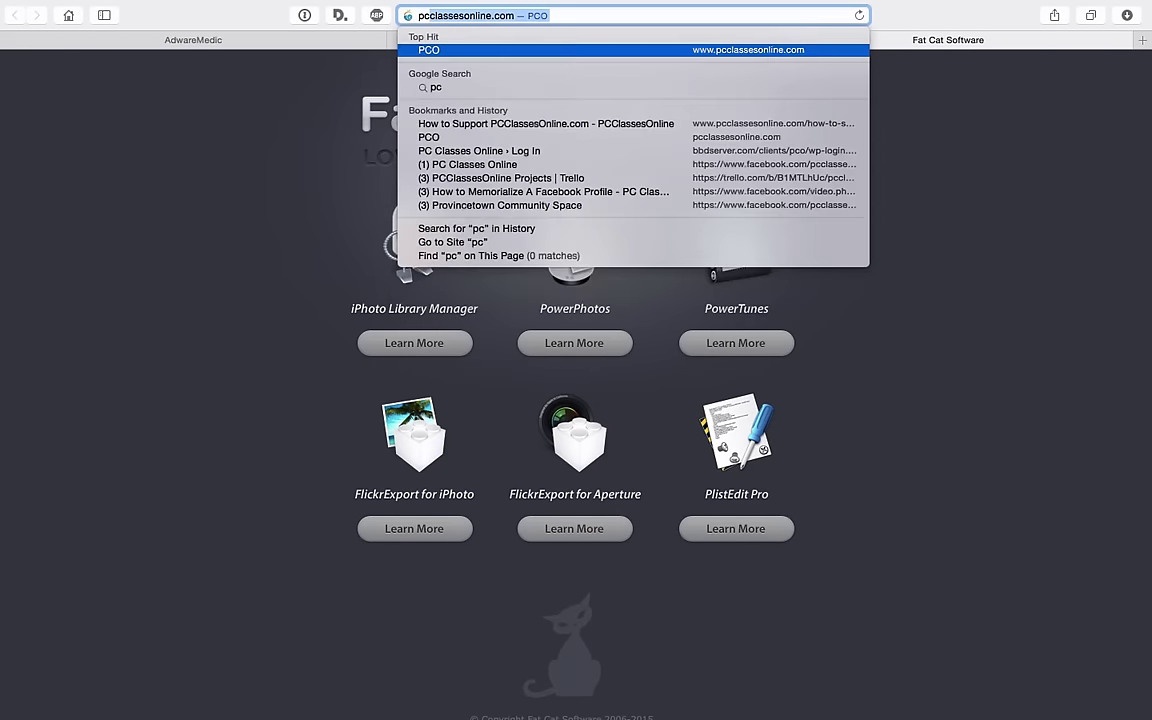
pyautogui.press('Return')
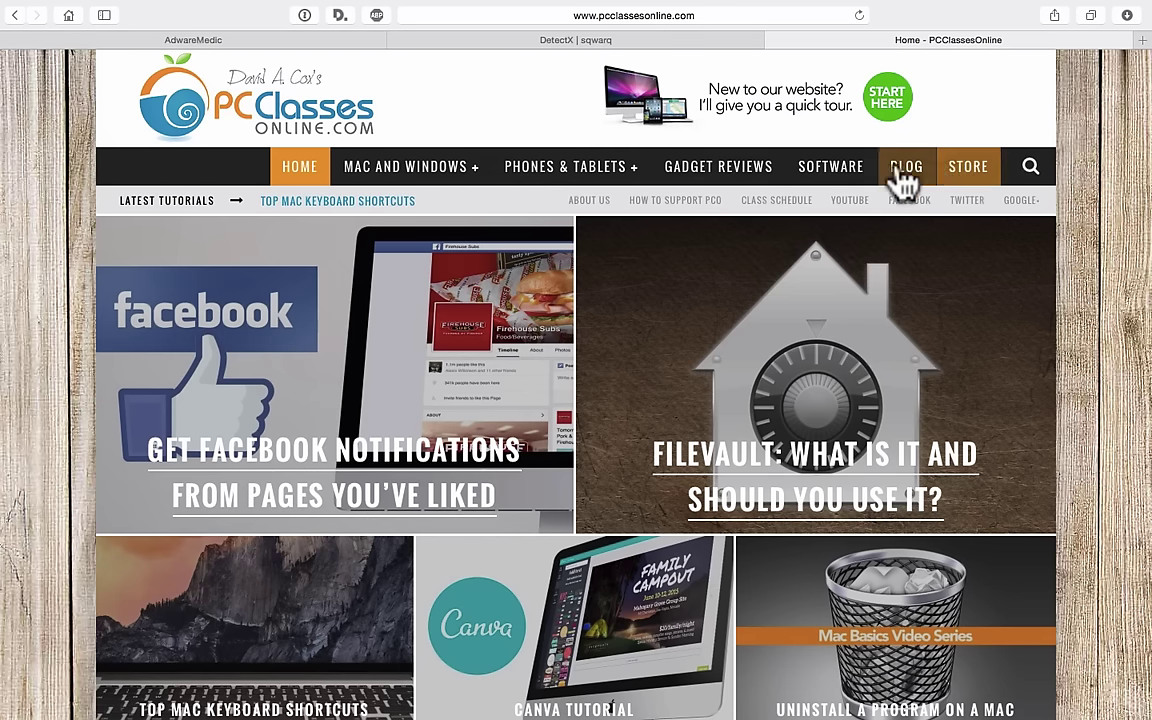
pyautogui.click(970, 172)
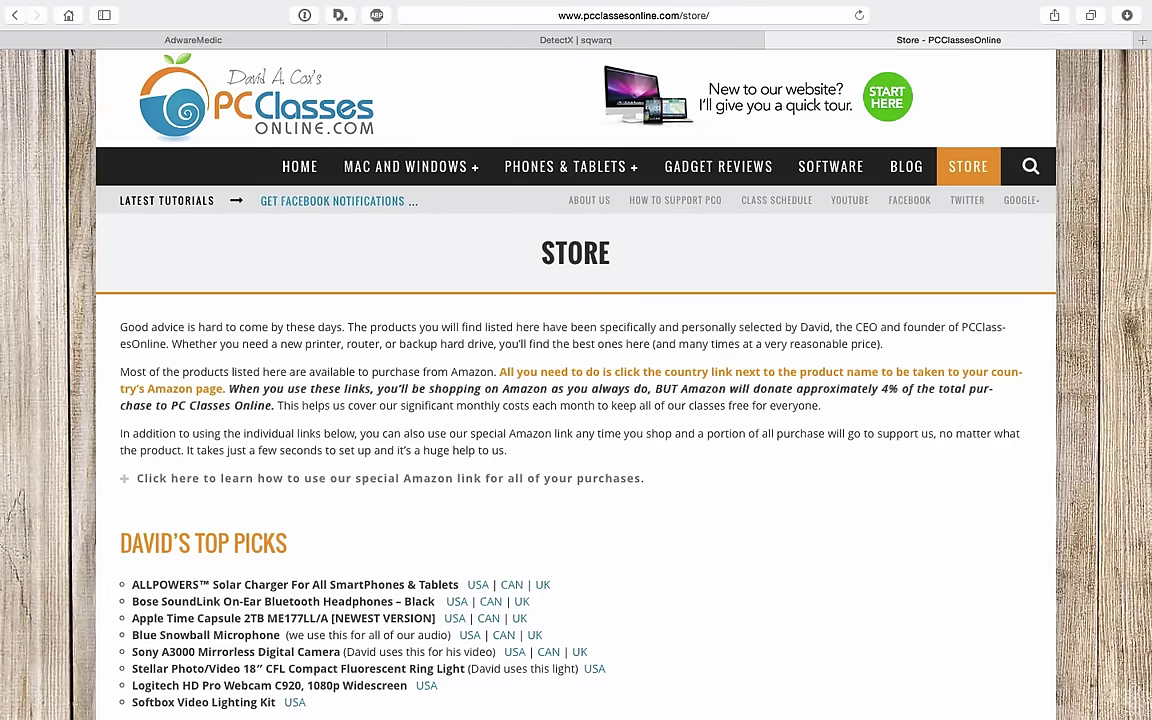
pyautogui.scroll(-5, 721, 489)
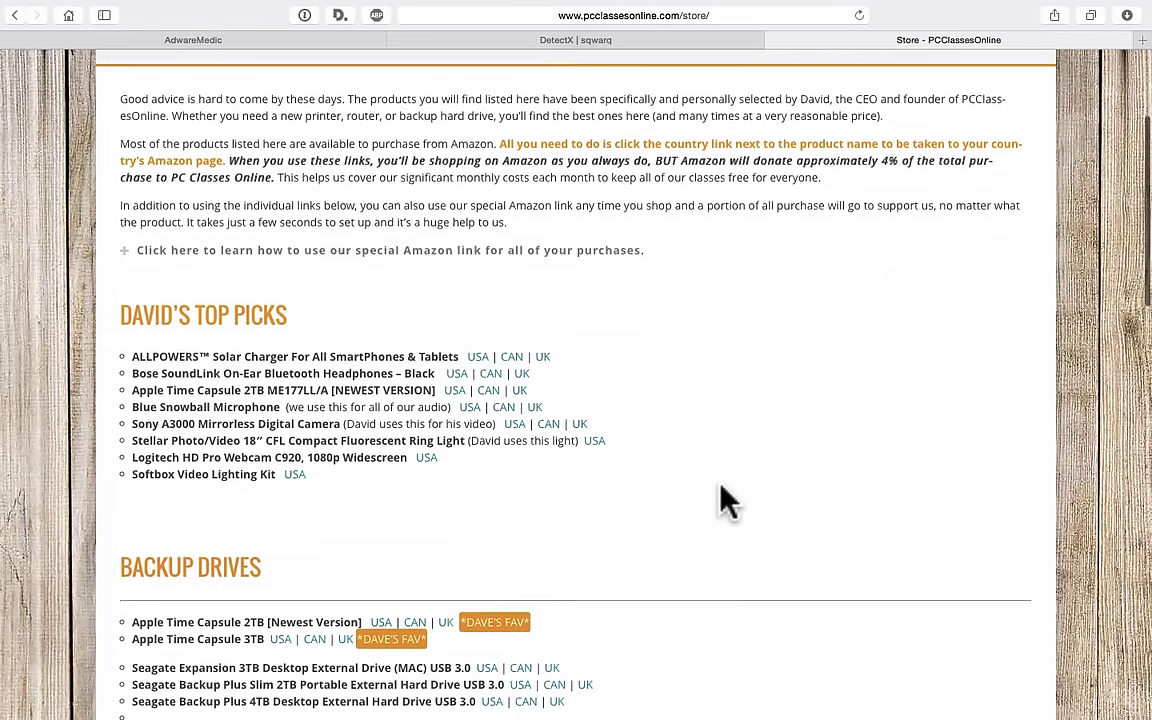
# Look through the store page's backup drives and its CD/DVD/Blu-ray writers and flash drives section
pyautogui.scroll(-8, 726, 500)
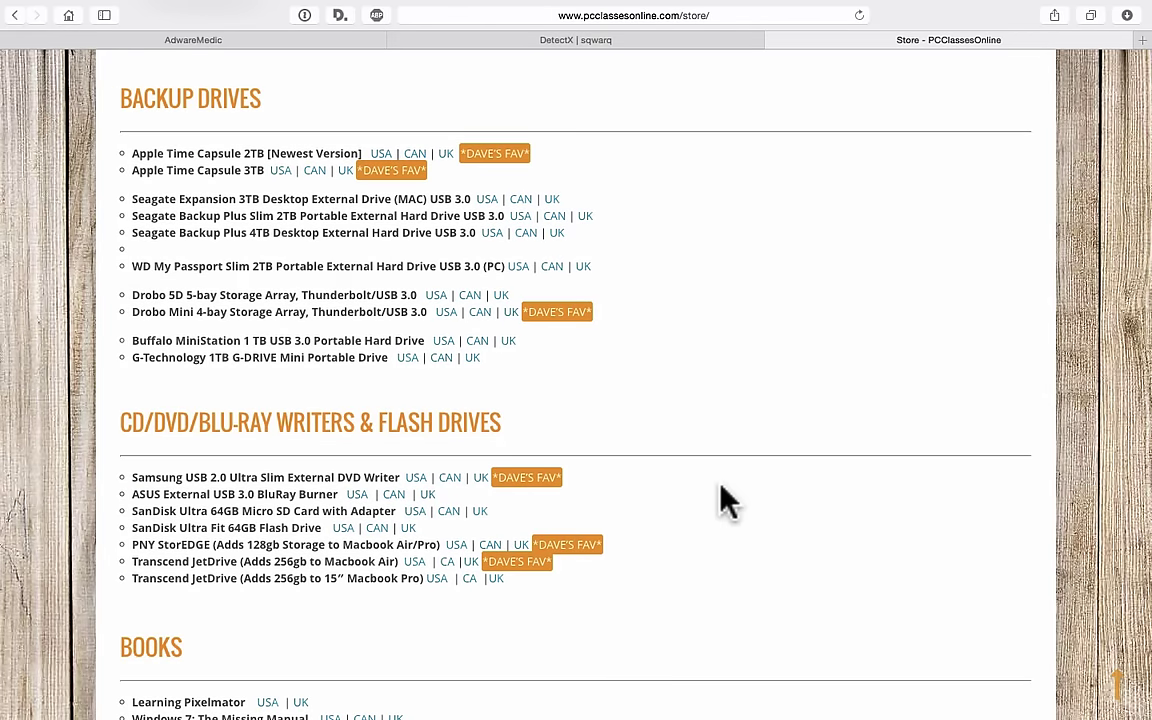
pyautogui.scroll(-3, 726, 500)
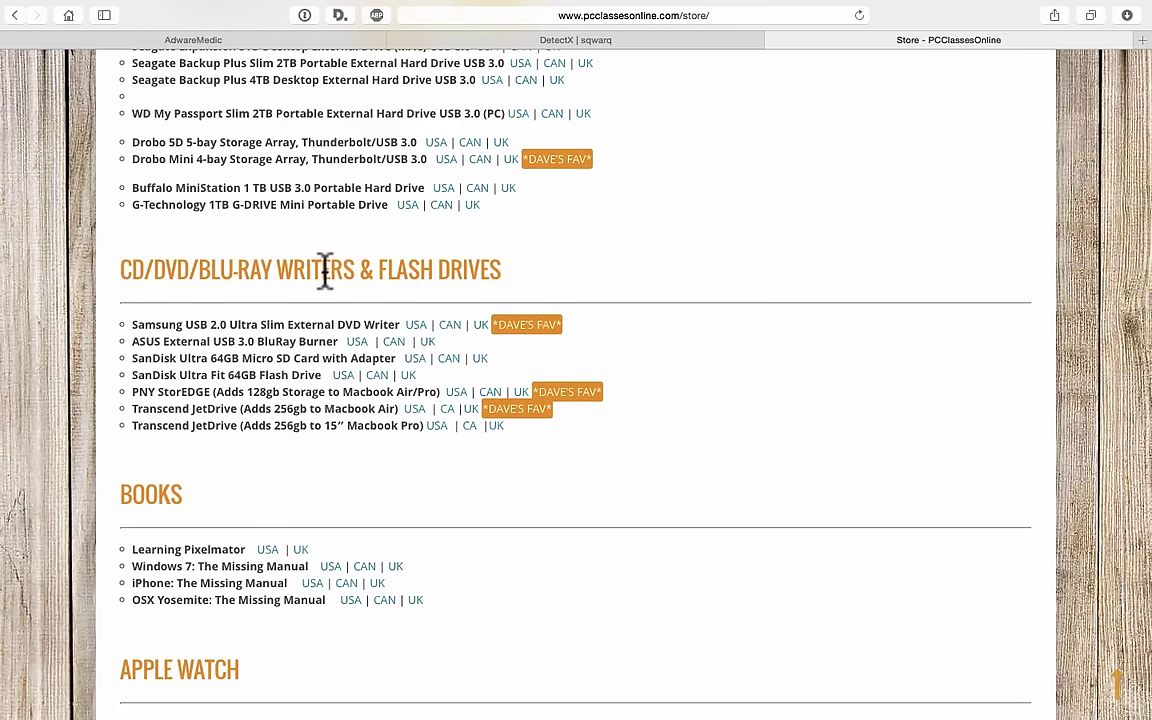
pyautogui.moveTo(379, 272); pyautogui.dragTo(501, 280)
pyautogui.click(502, 281)
pyautogui.moveTo(244, 427); pyautogui.dragTo(309, 429)
pyautogui.click(221, 425)
# Open the USA Amazon page of the Transcend JetDrive for Macbook Air, view the photo of the card being inserted, and close the page
pyautogui.click(412, 411)
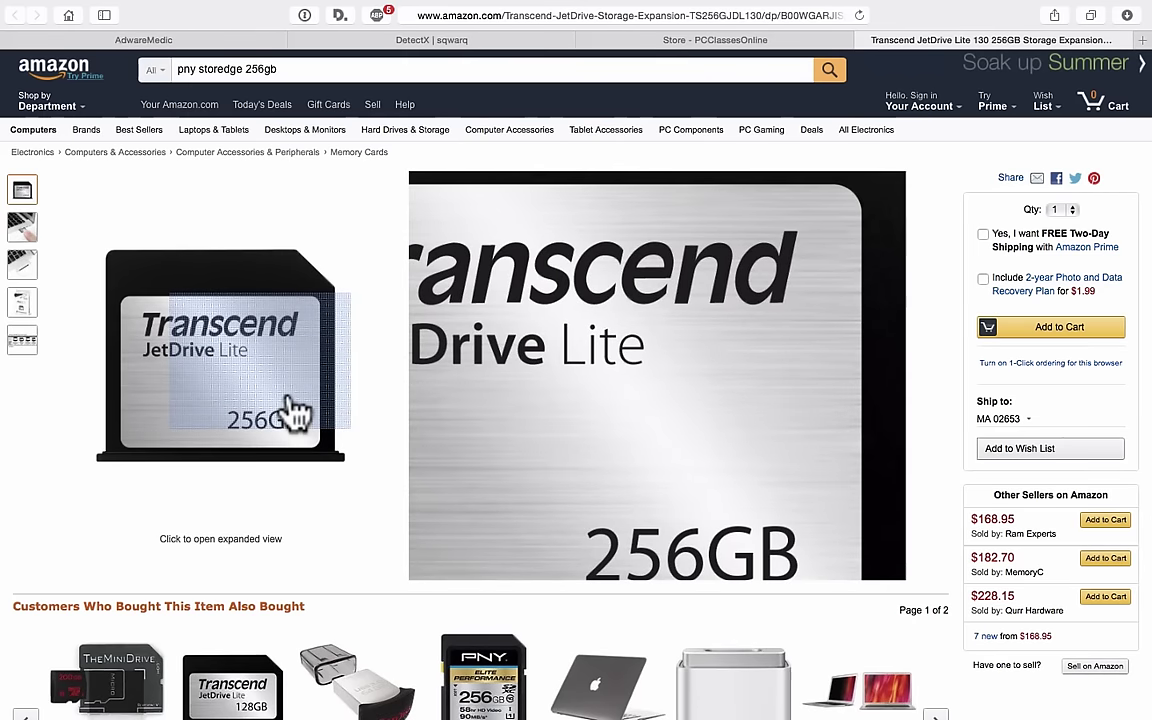
pyautogui.click(25, 232)
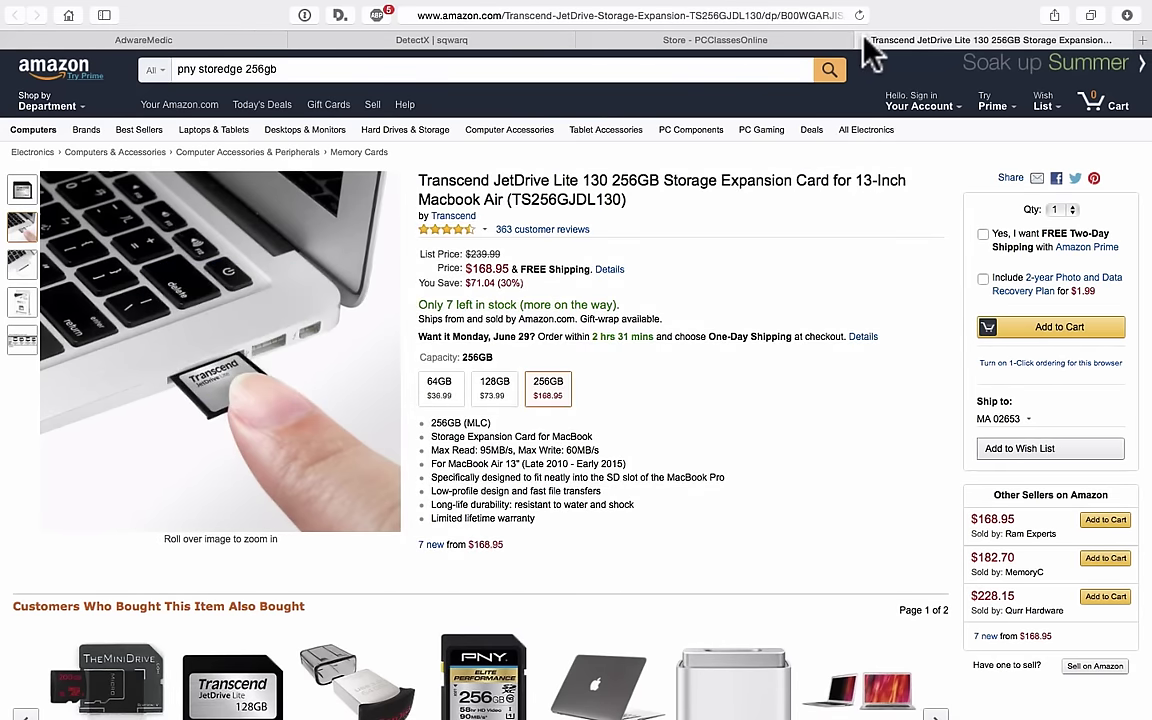
pyautogui.click(864, 40)
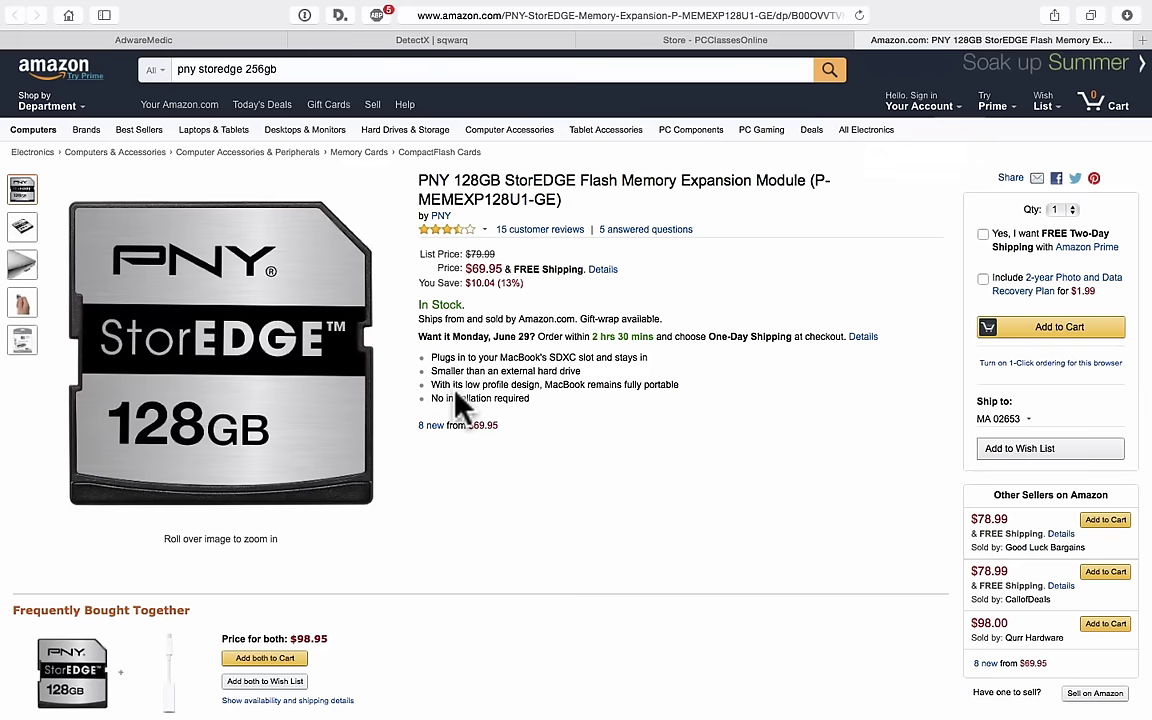
# View the photos of the PNY StorEDGE 128GB in a MacBook and in a hand on its USA Amazon page, and return to the store page
pyautogui.moveTo(200, 322)
pyautogui.moveTo(31, 272)
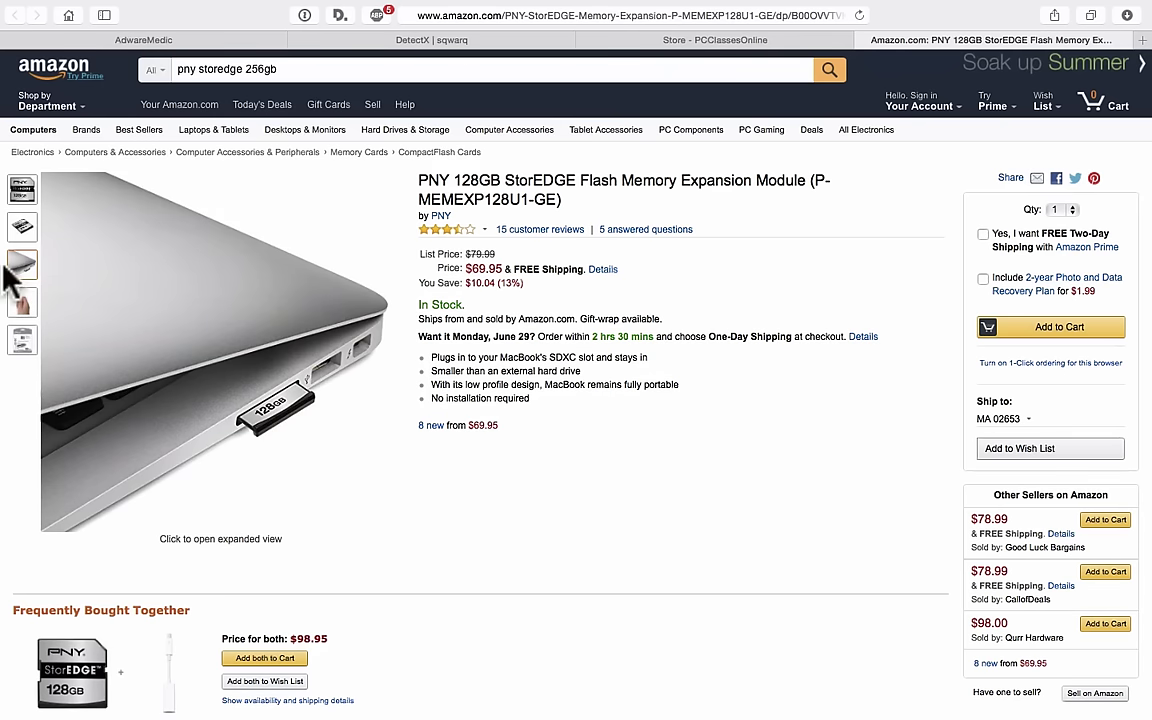
pyautogui.moveTo(22, 300)
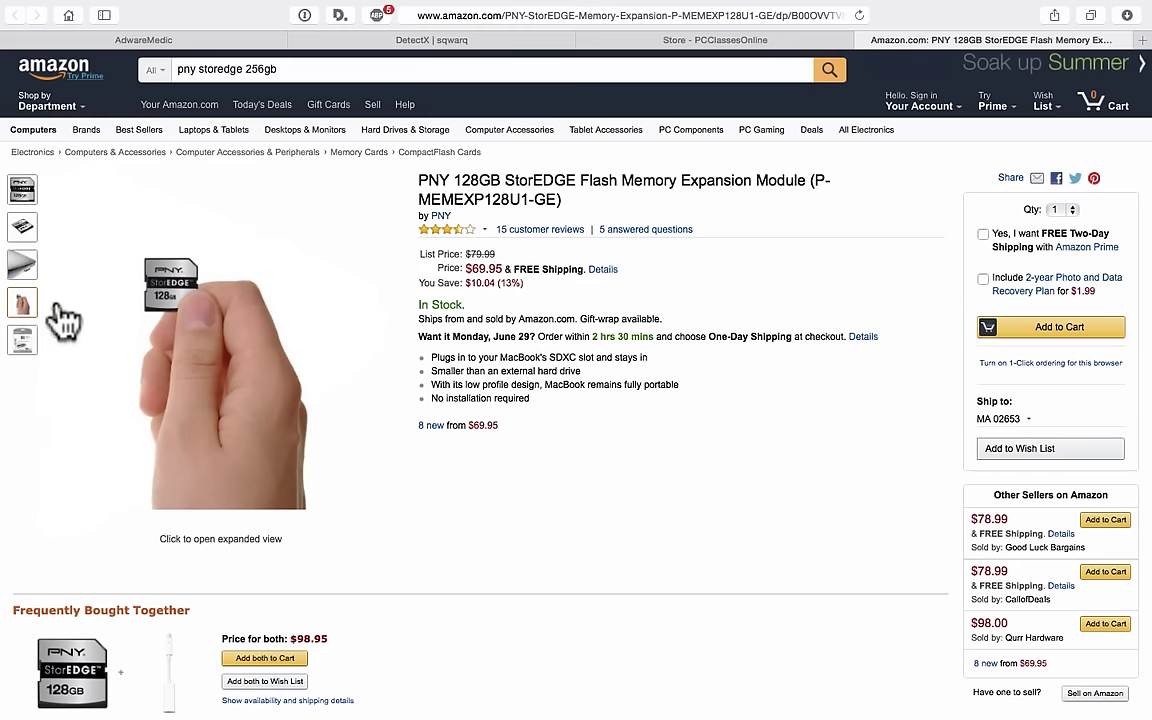
pyautogui.moveTo(360, 380)
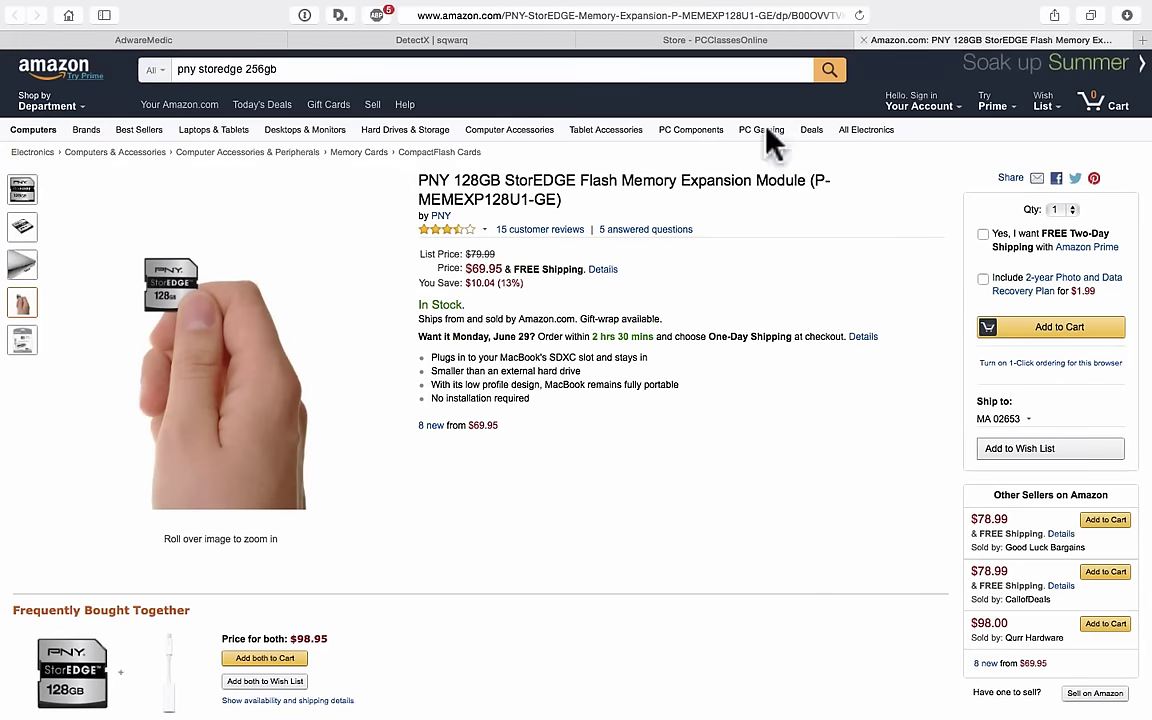
pyautogui.click(865, 41)
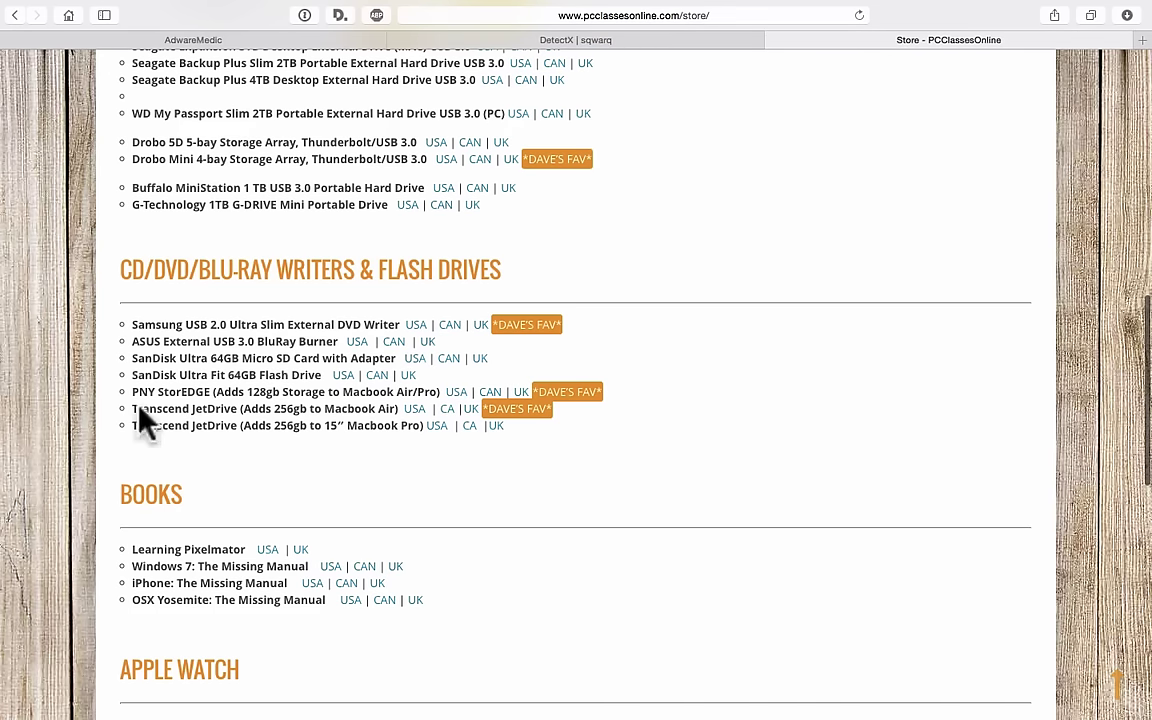
pyautogui.scroll(20, 154, 410)
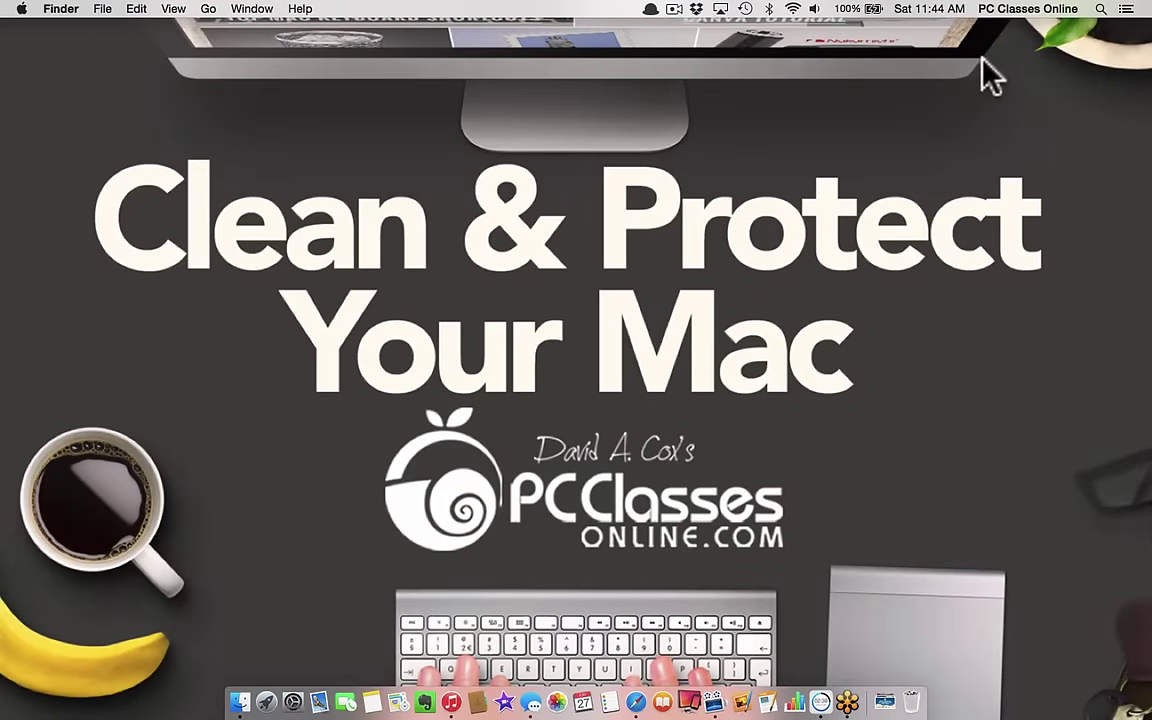
pyautogui.click(937, 9)
pyautogui.click(881, 281)
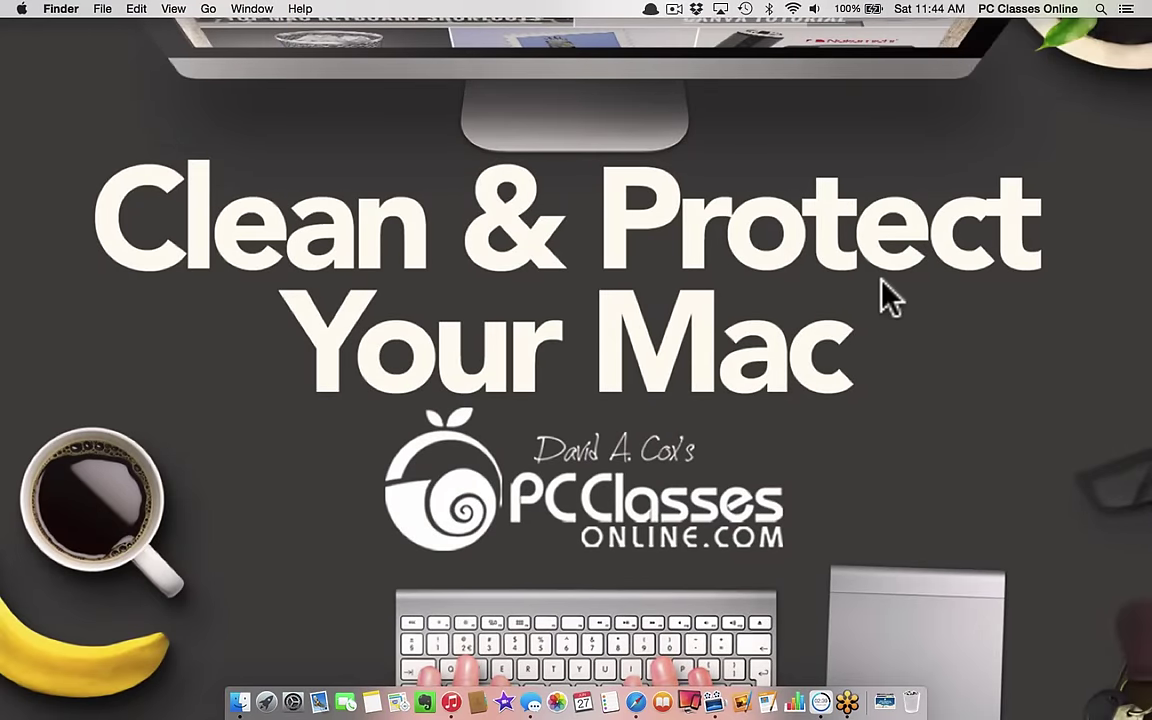